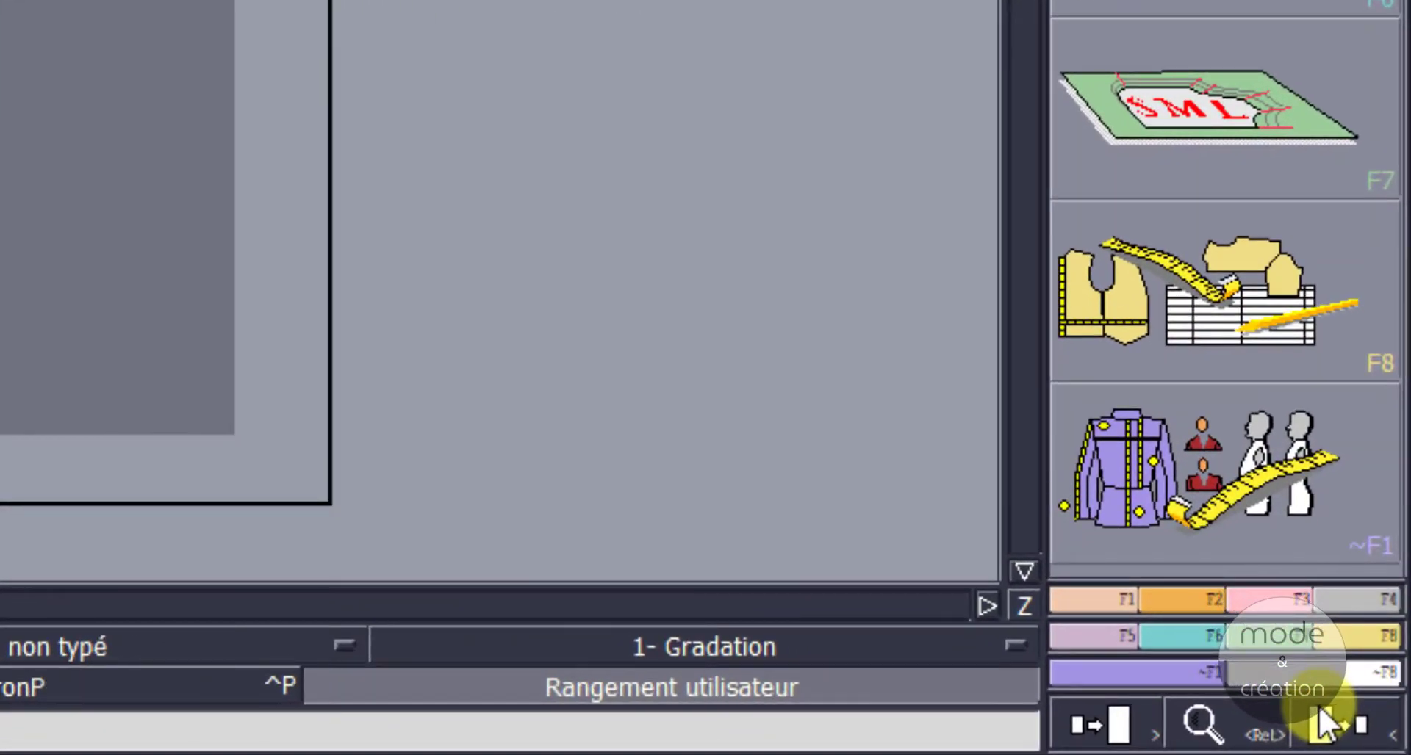
Step: Look through the tool sets for points and lines, notches and orientation, modification, grading, and variants
click(1166, 592)
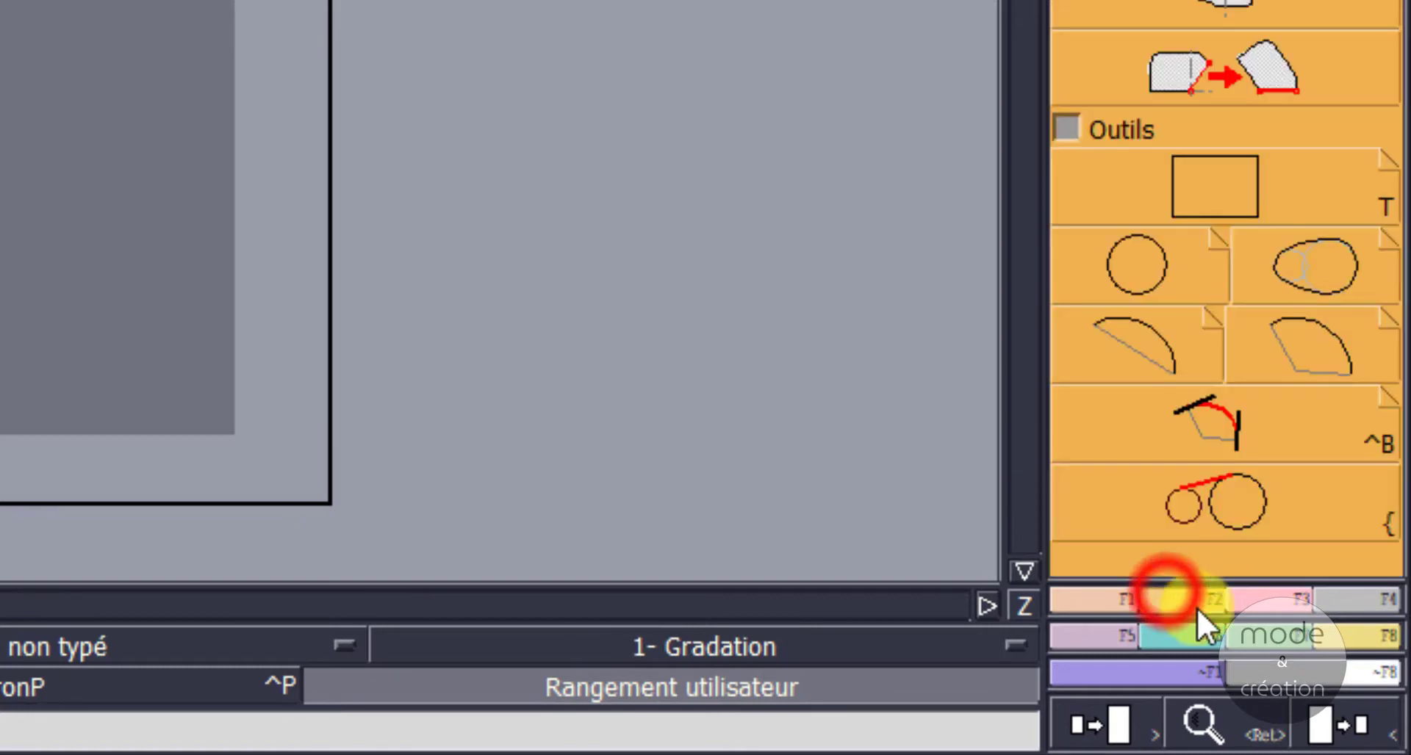
click(1280, 599)
click(1382, 599)
click(1378, 648)
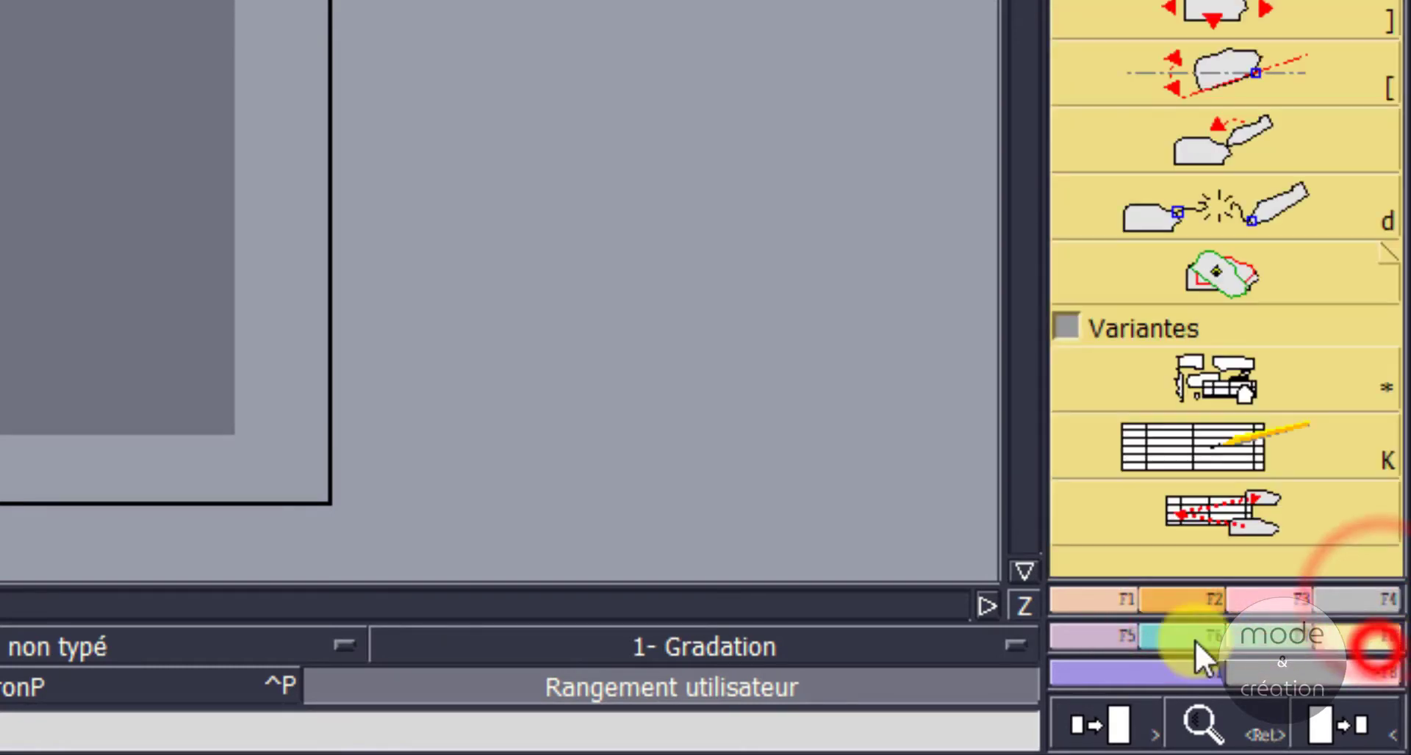
click(1113, 633)
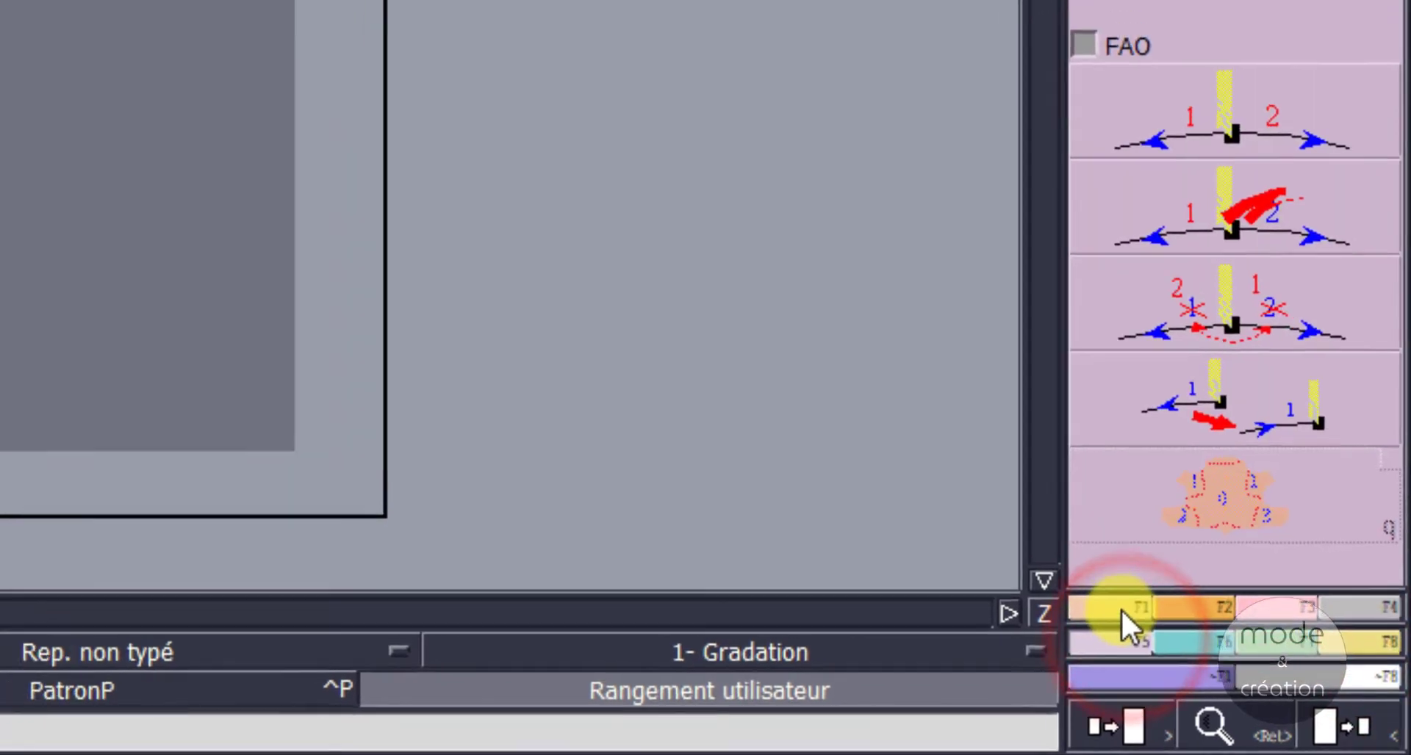
click(1121, 608)
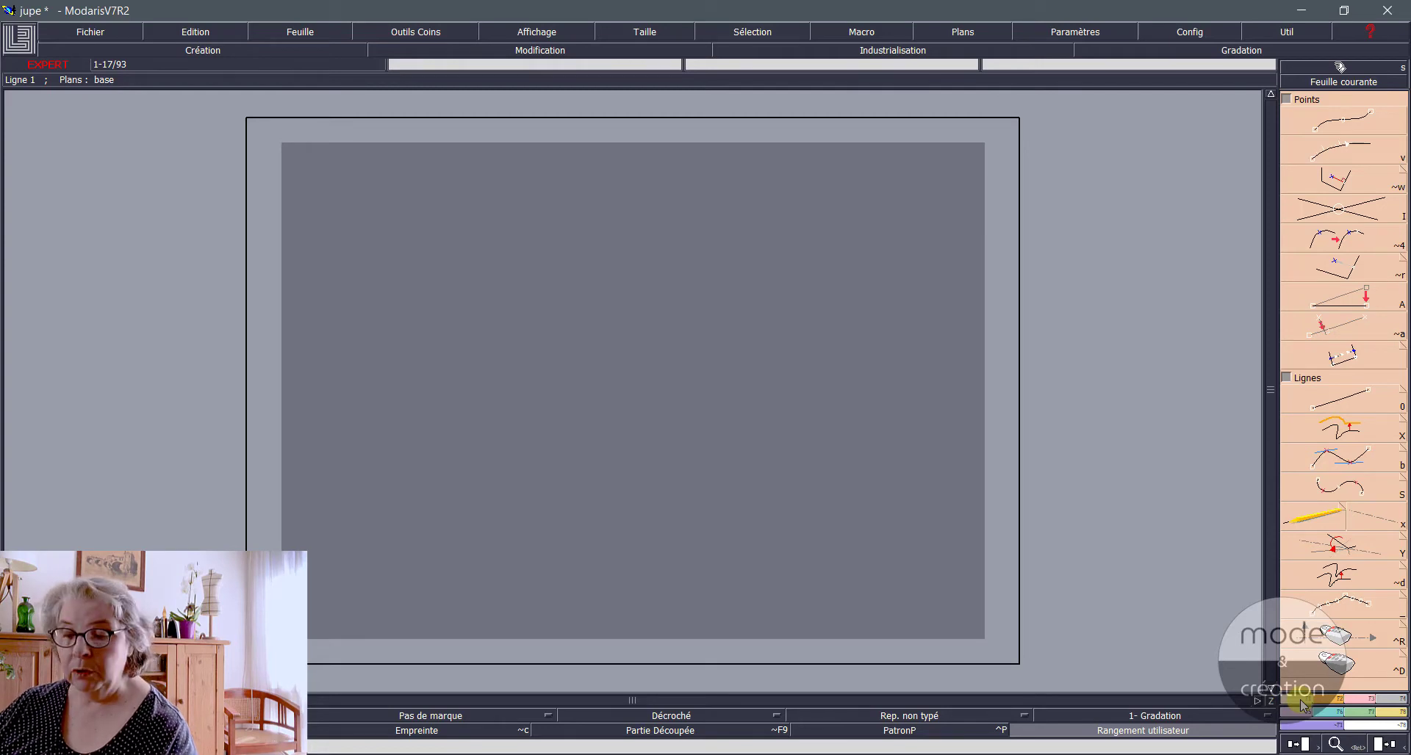
click(1301, 706)
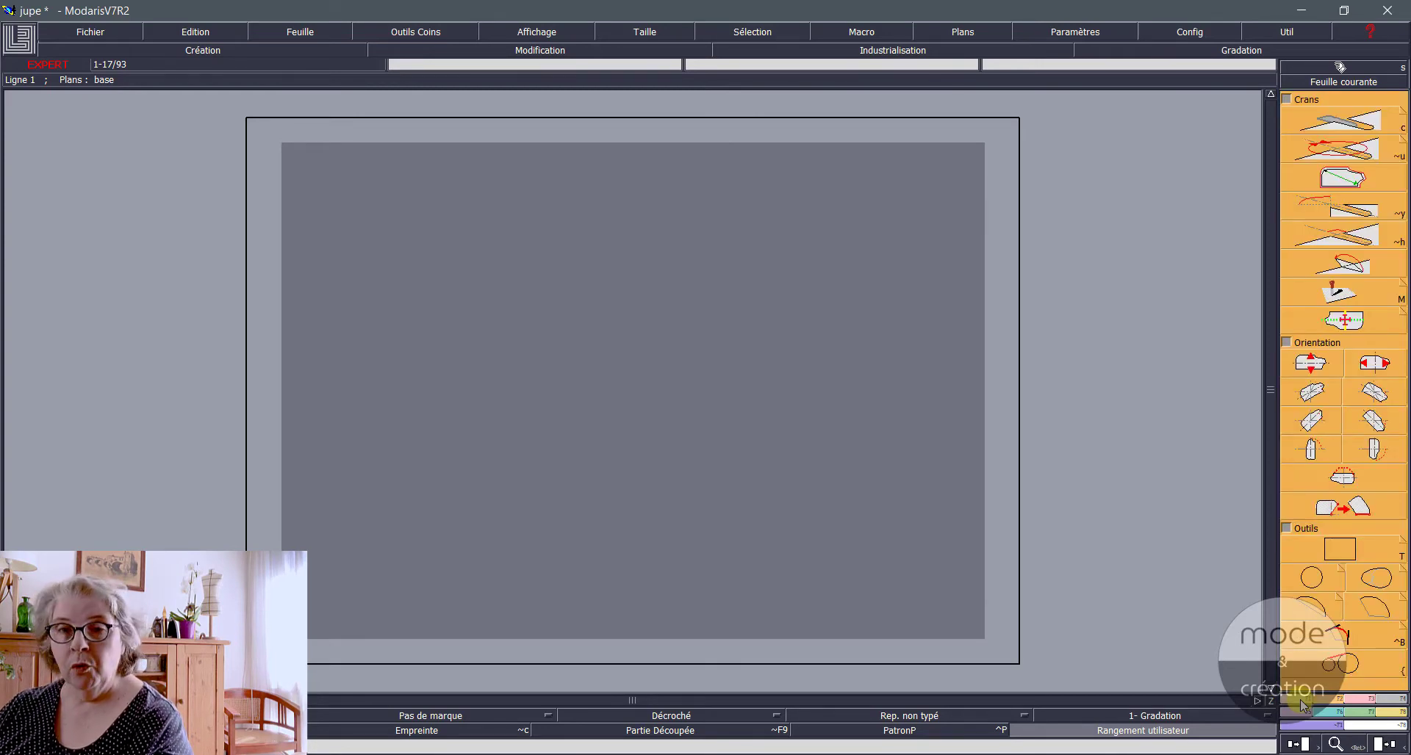
click(1301, 705)
click(1301, 705)
click(1301, 706)
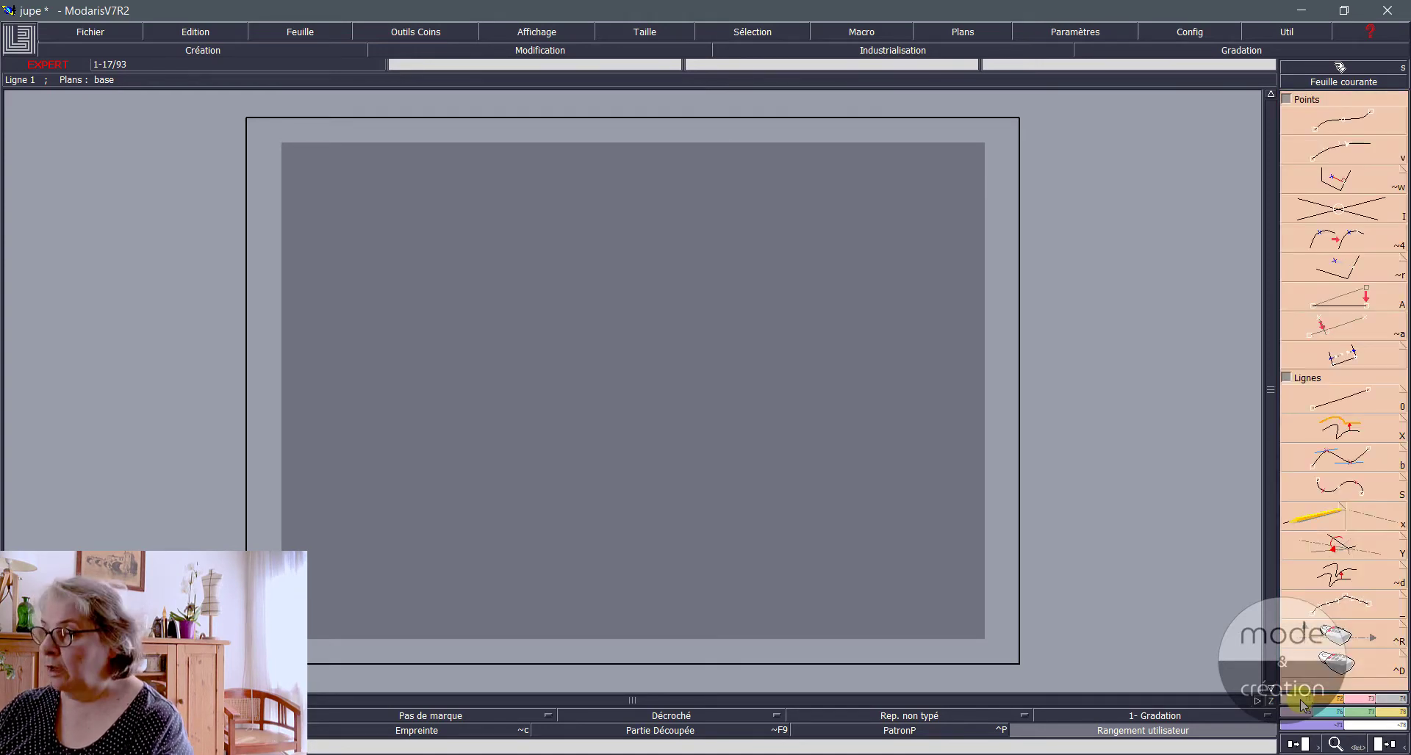
click(1301, 706)
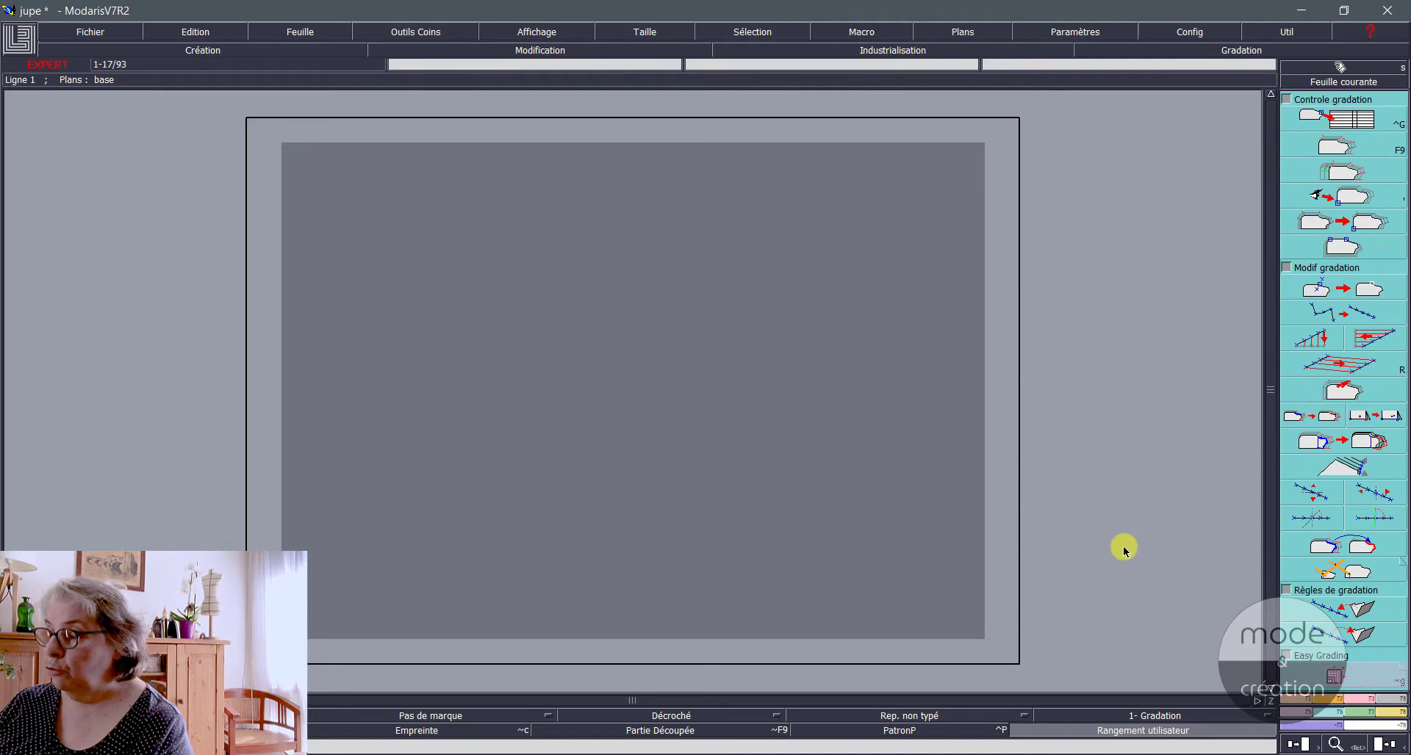
Step: Bring up the Points and Lignes tools and display the commands as text names instead of icons
key(F1)
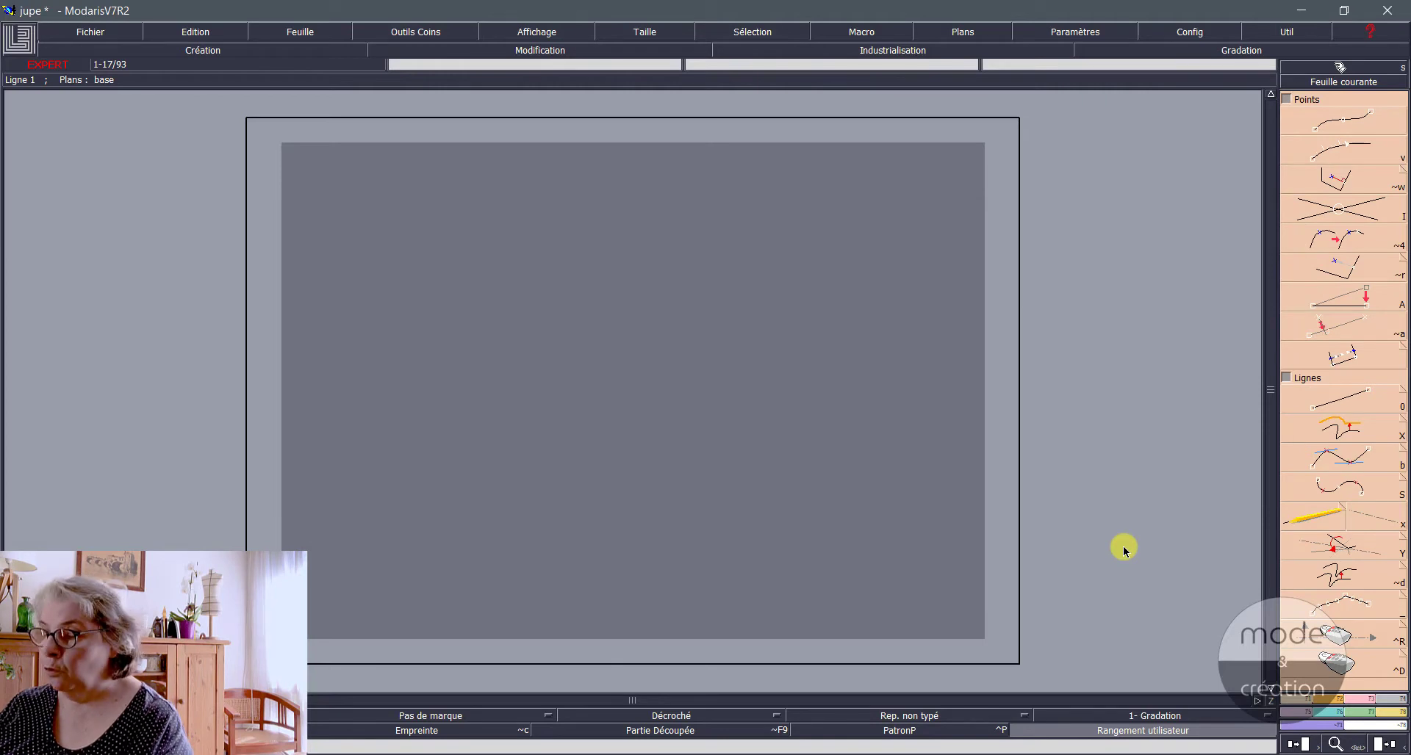
key(ctrl+s)
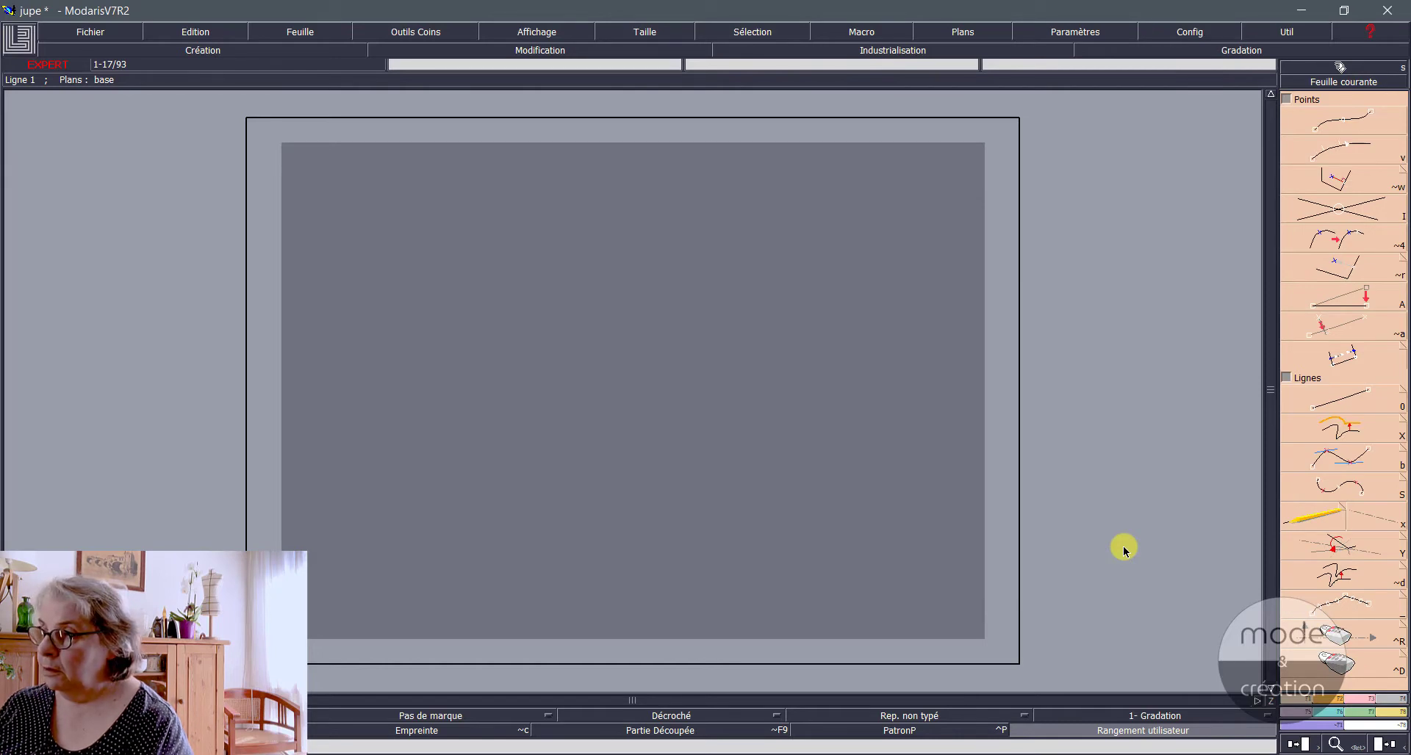
key(i)
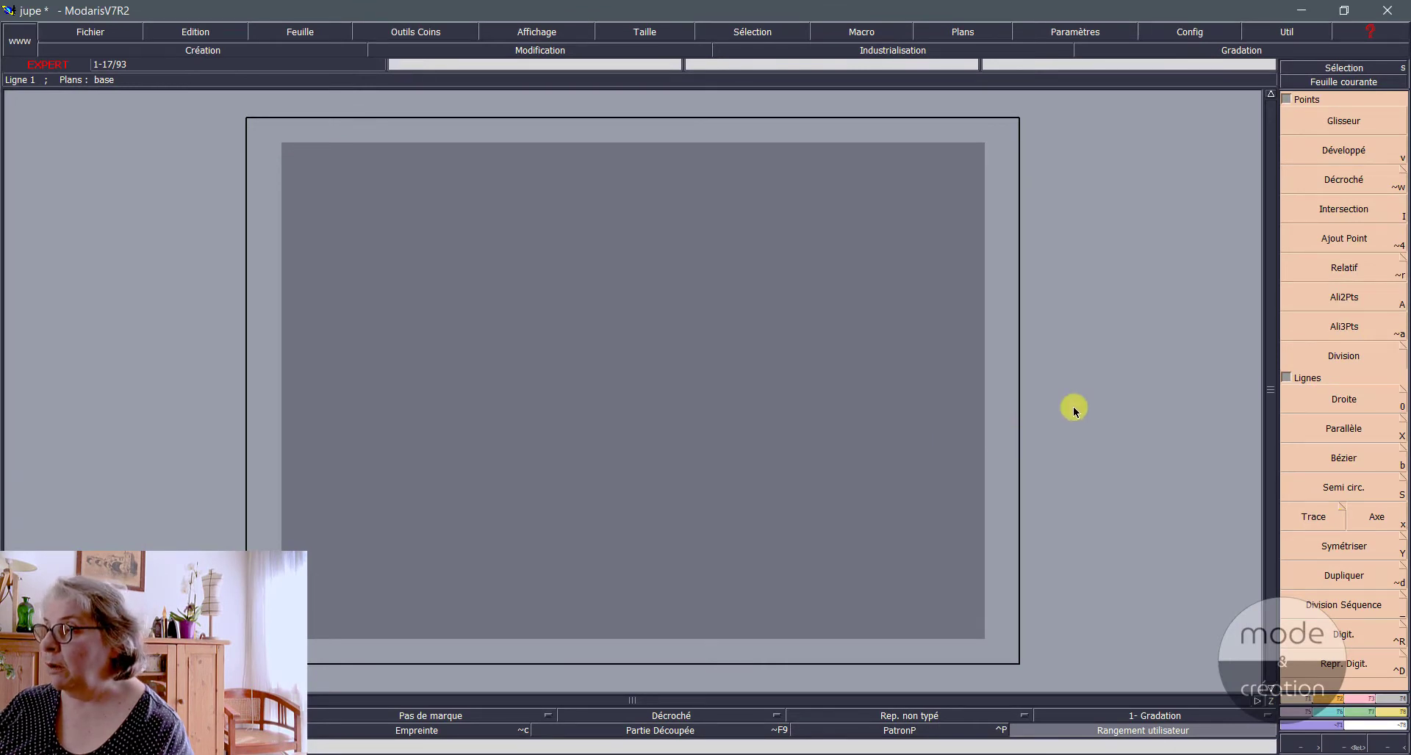
Step: Draw three straight lines at free angles with Droite: one nearly horizontal, one steep at about 13 cm, and one slightly sloping
click(1317, 404)
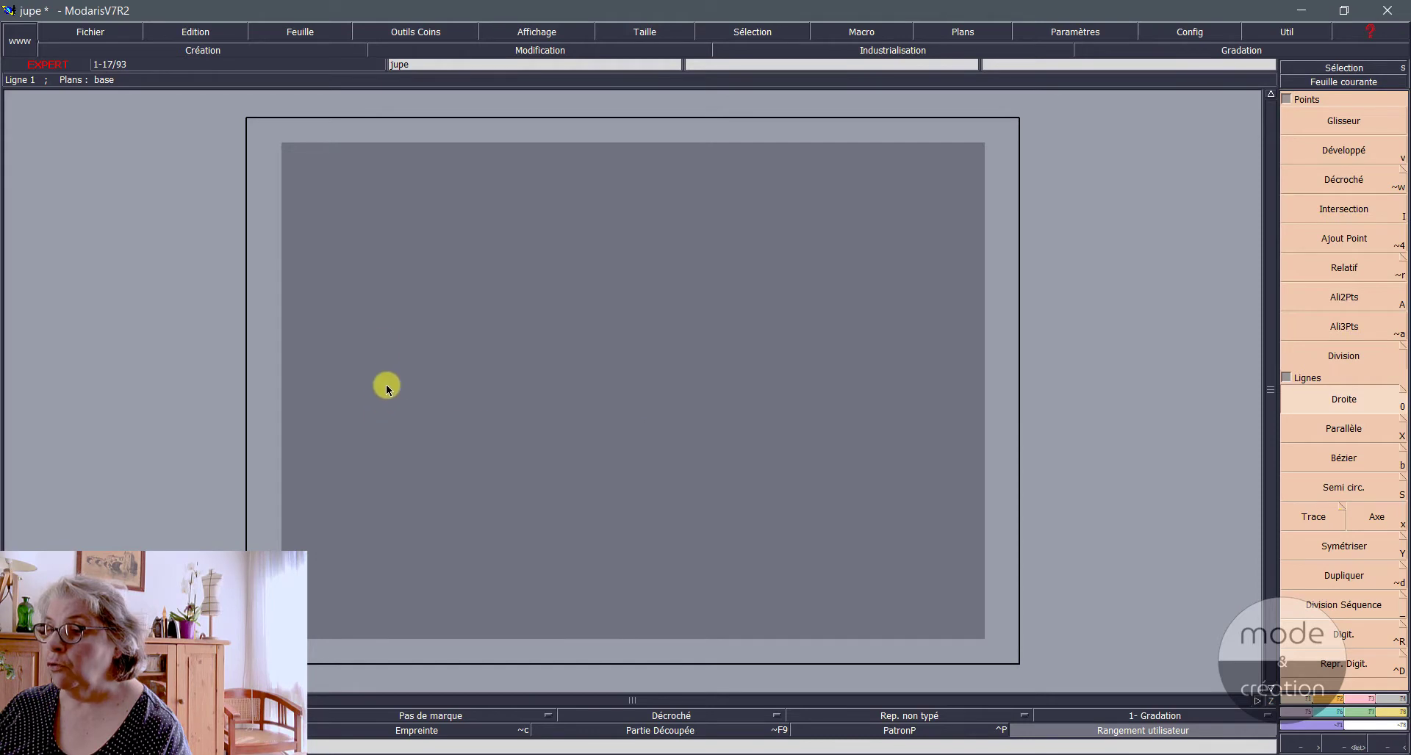
click(371, 342)
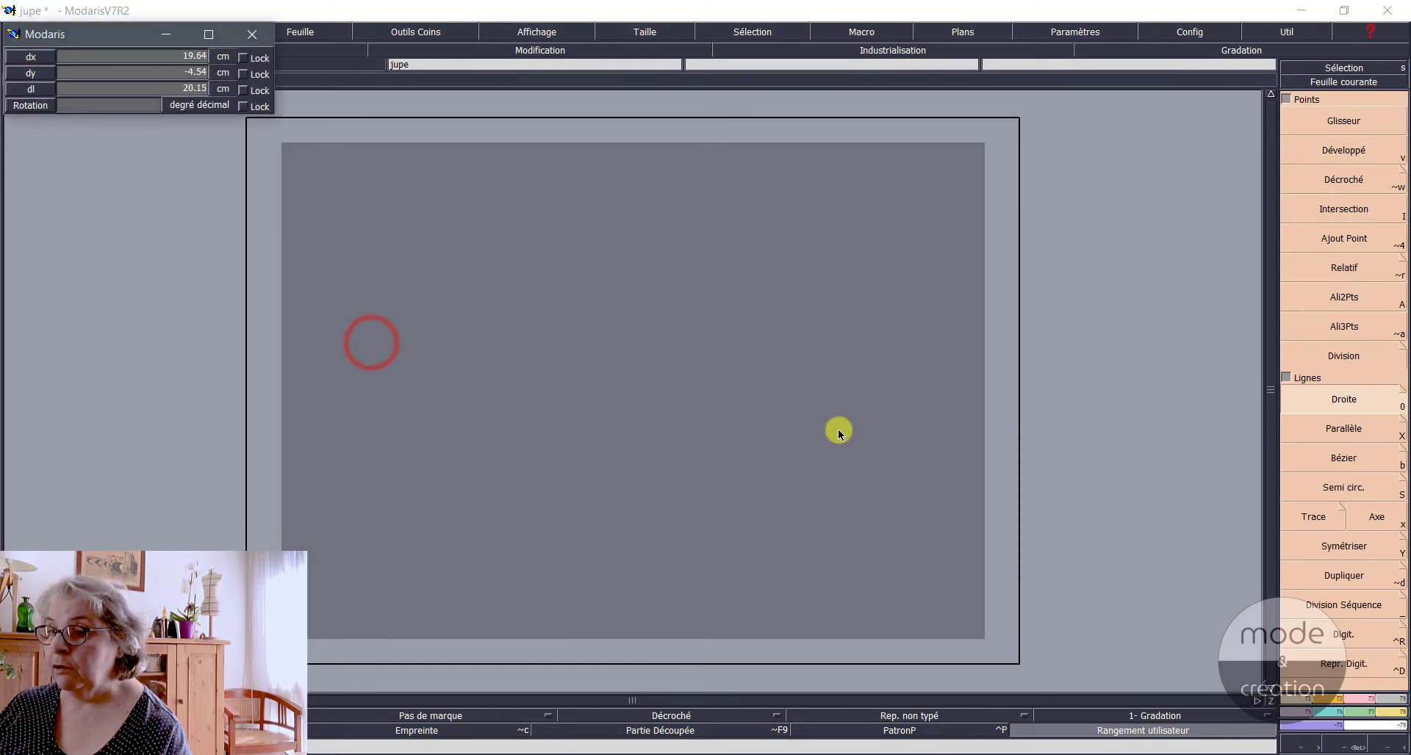
click(918, 340)
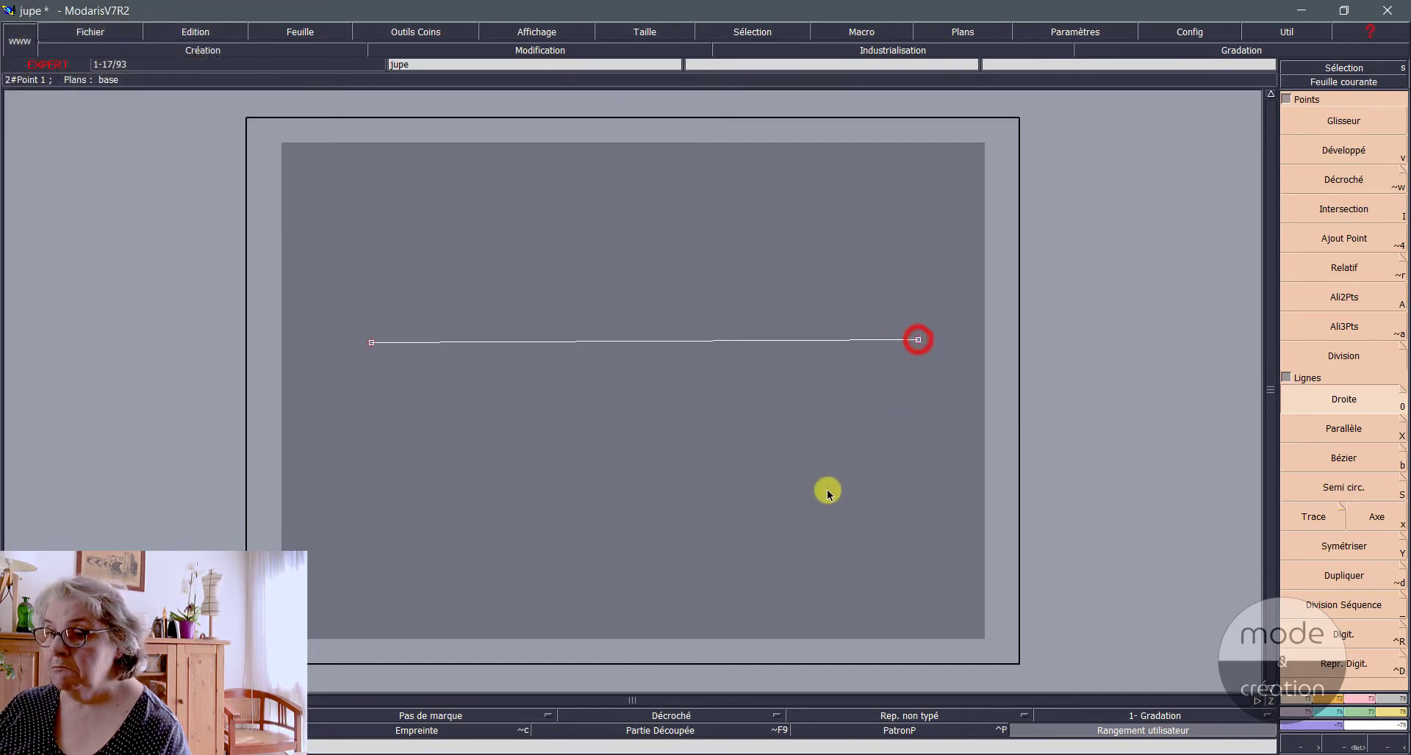
click(702, 527)
click(661, 214)
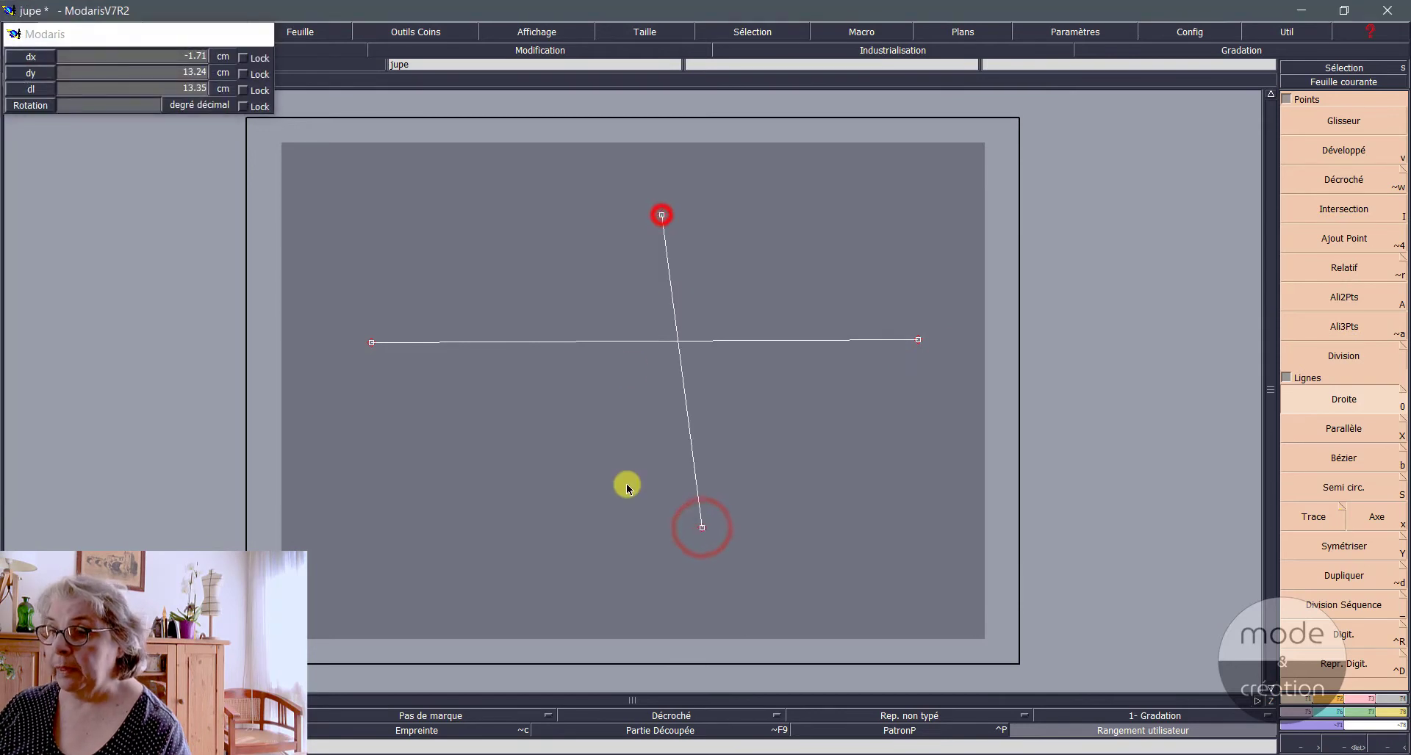
click(511, 493)
click(864, 438)
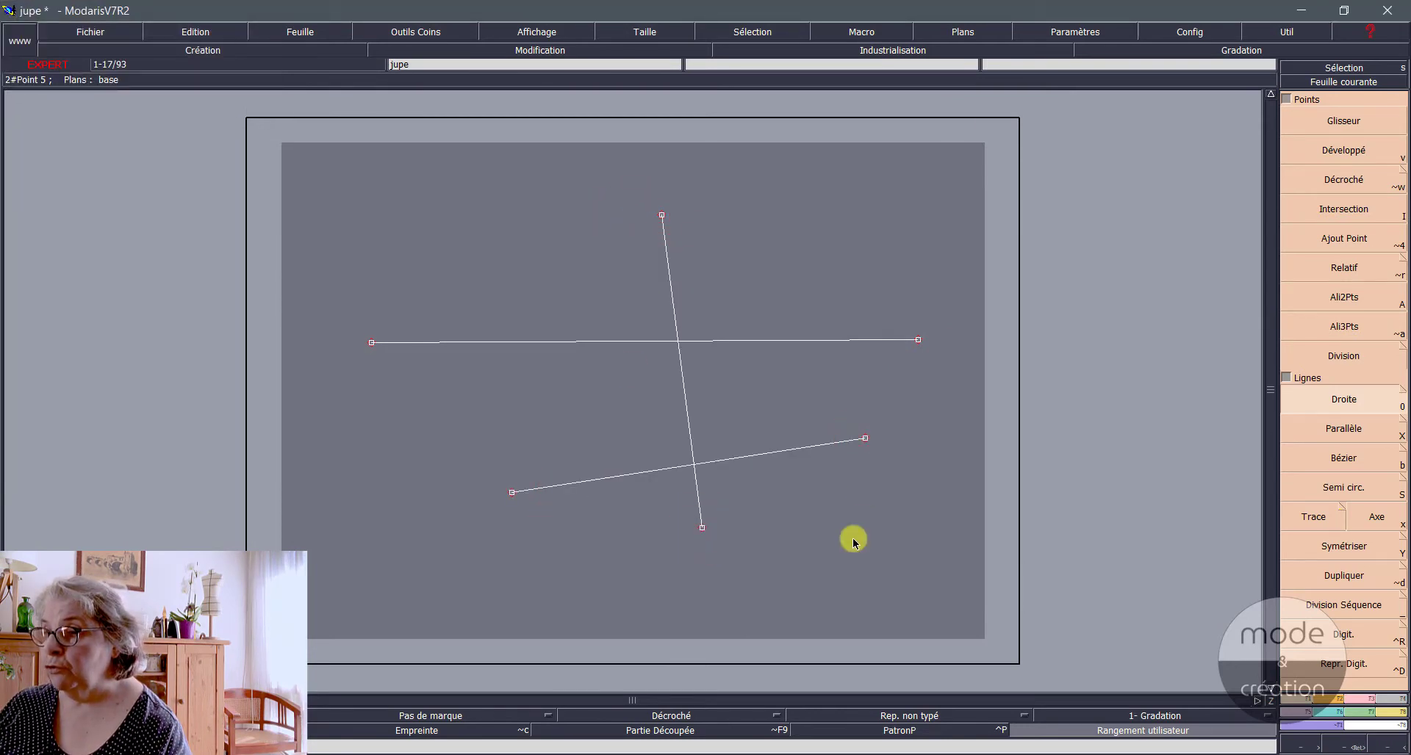
Step: Select all three free-angle lines together and delete them with Suppression
click(321, 161)
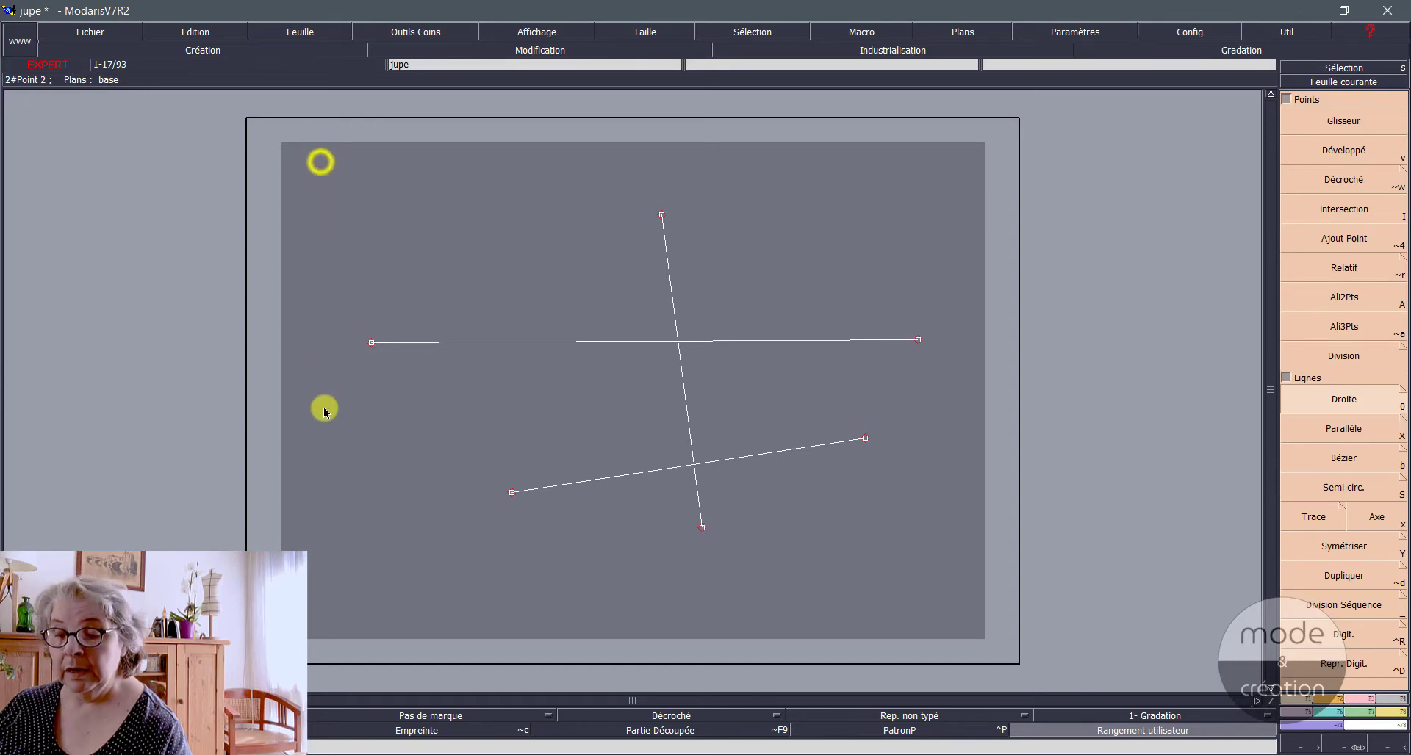
click(947, 592)
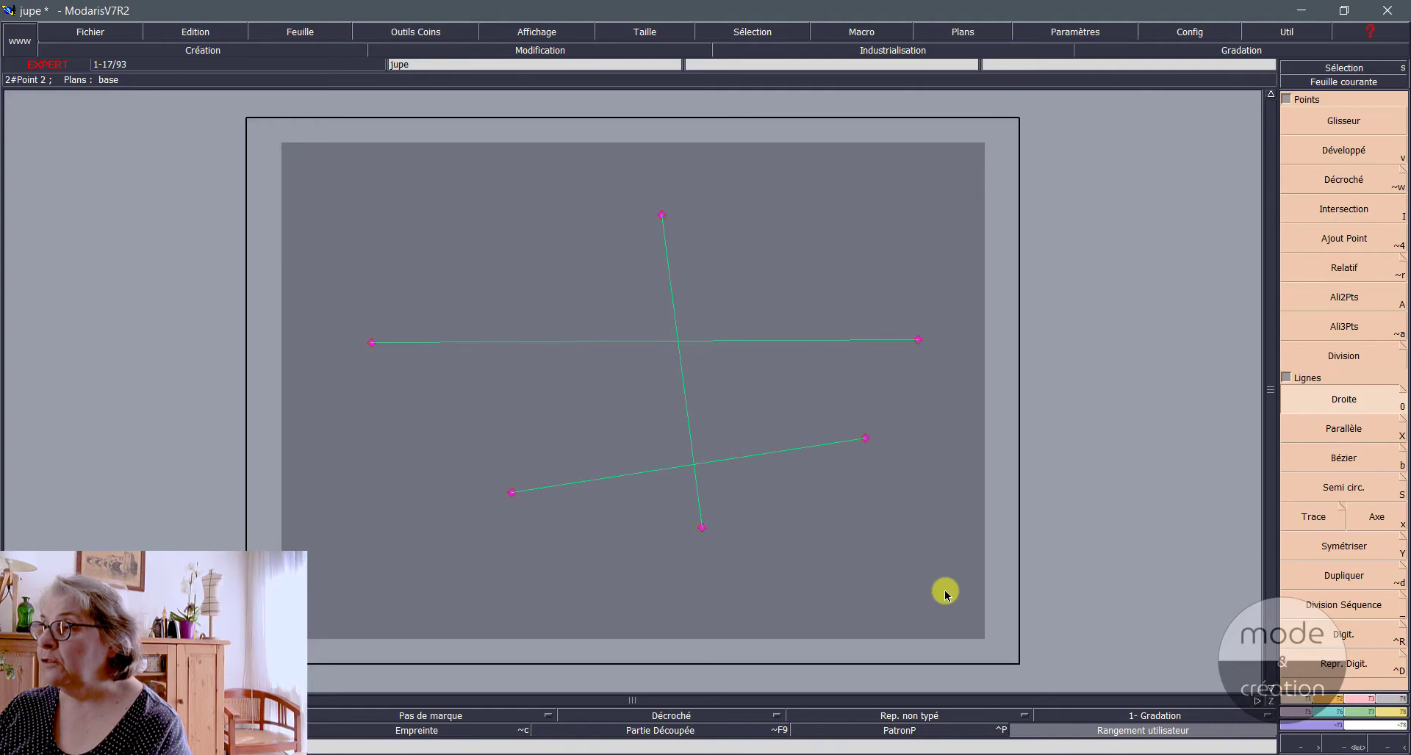
key(F3)
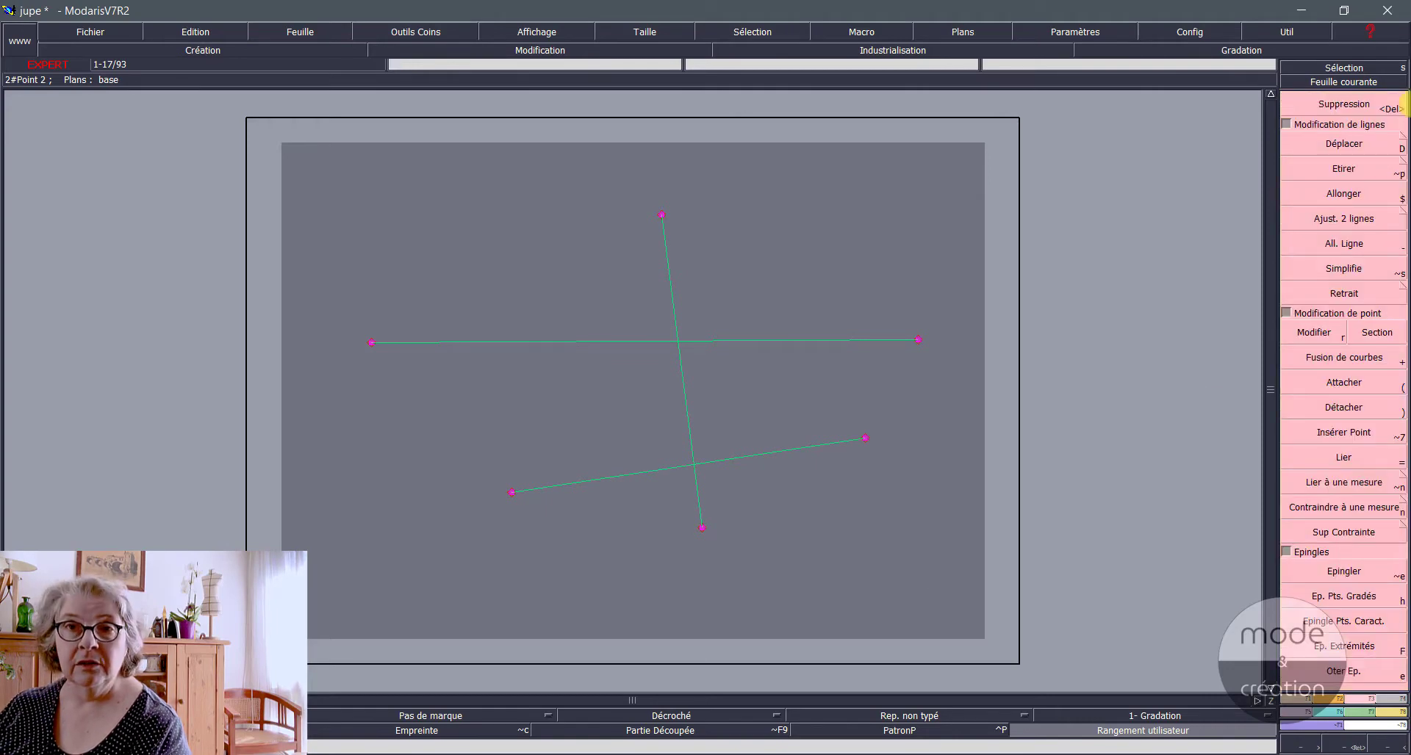
click(1339, 106)
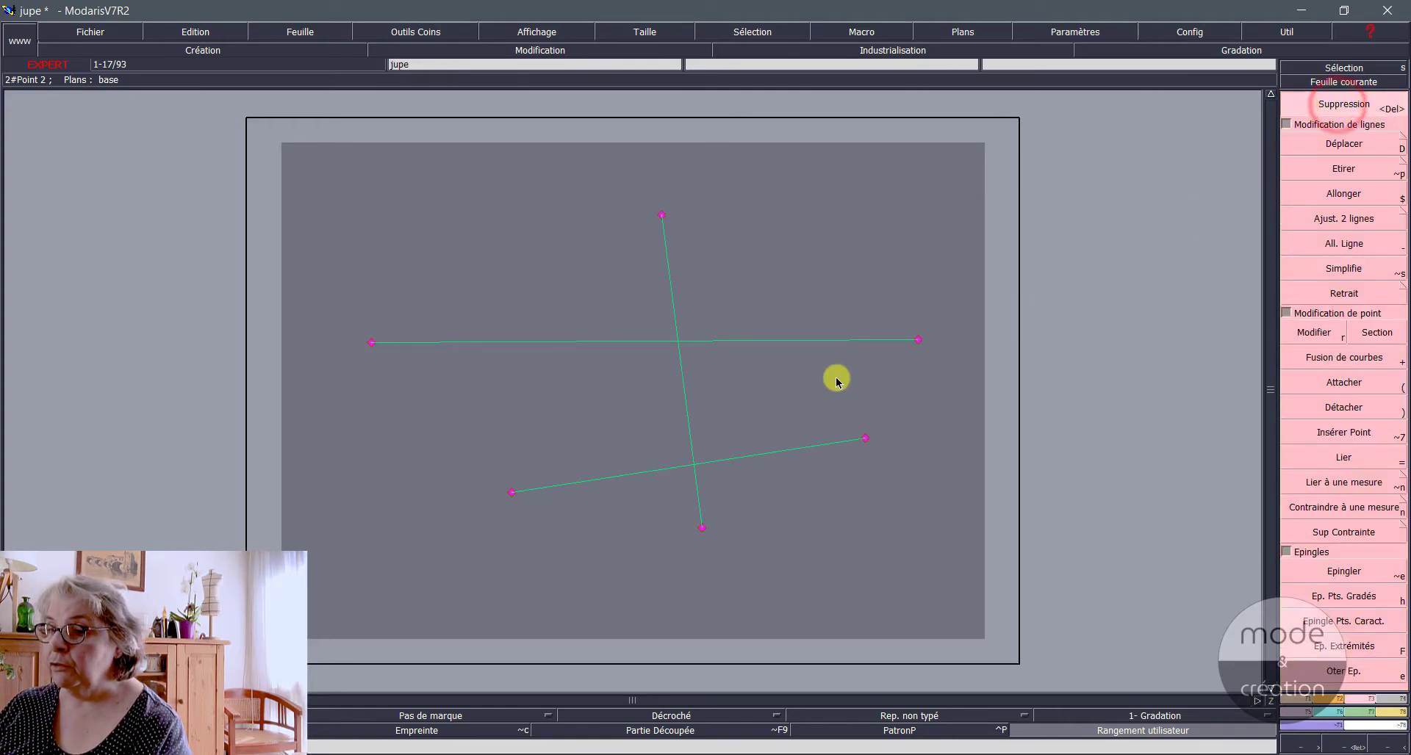
click(718, 346)
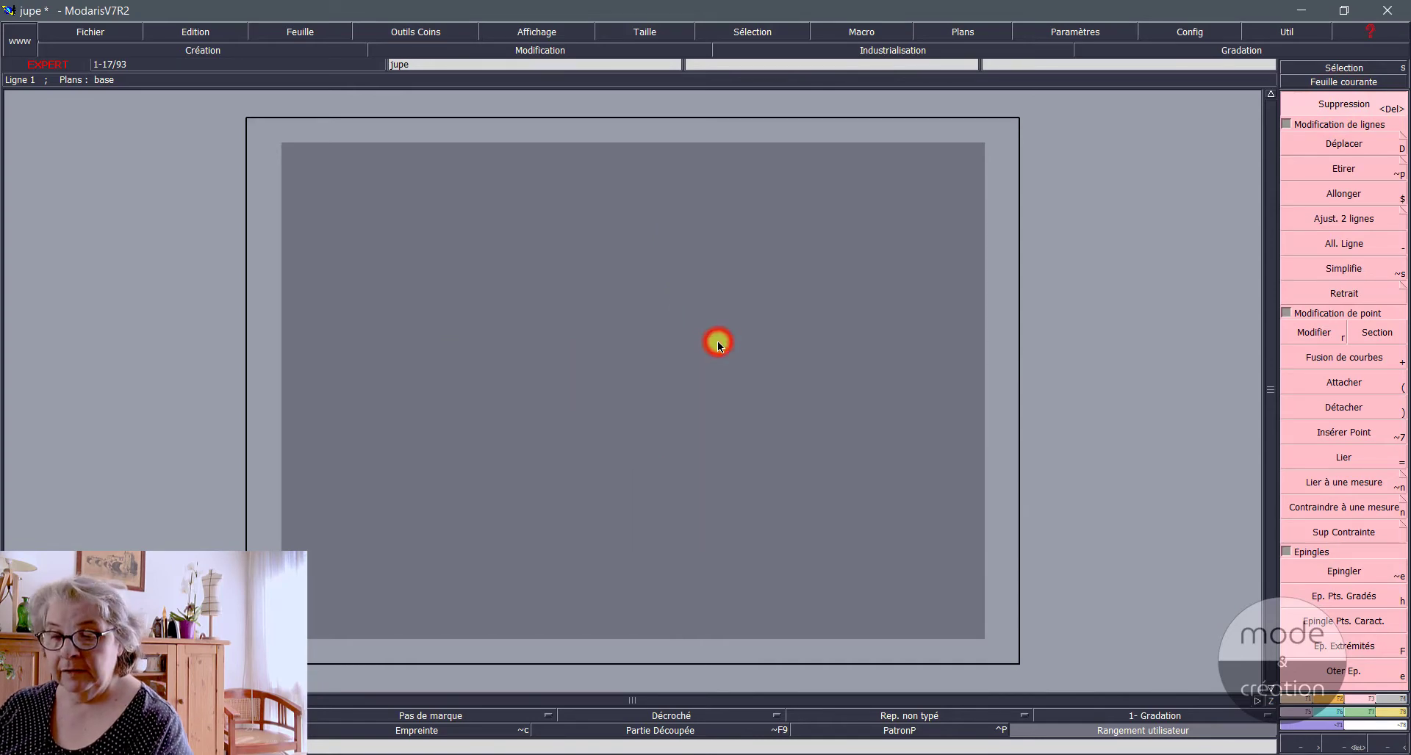
Step: Undo the deletion of the three lines and redo it
key(ctrl+z)
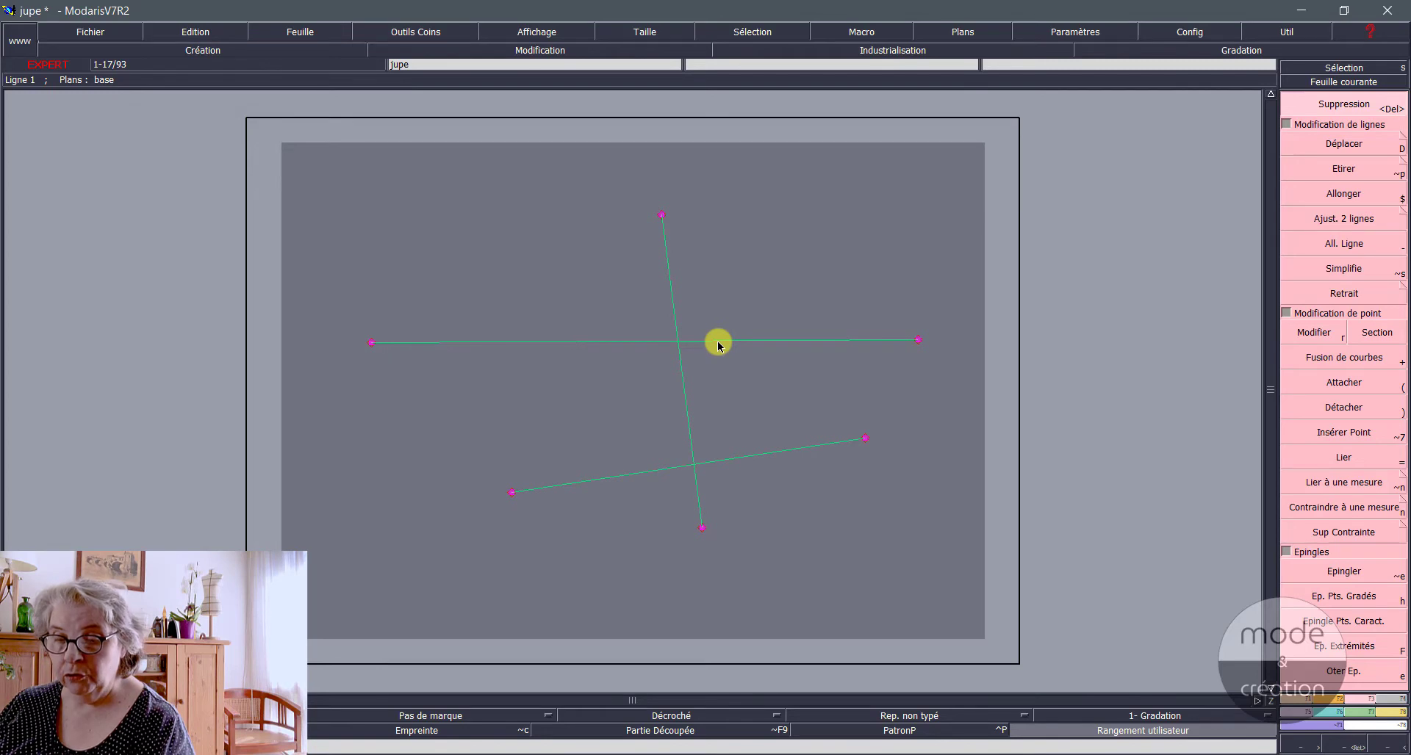
key(ctrl+w)
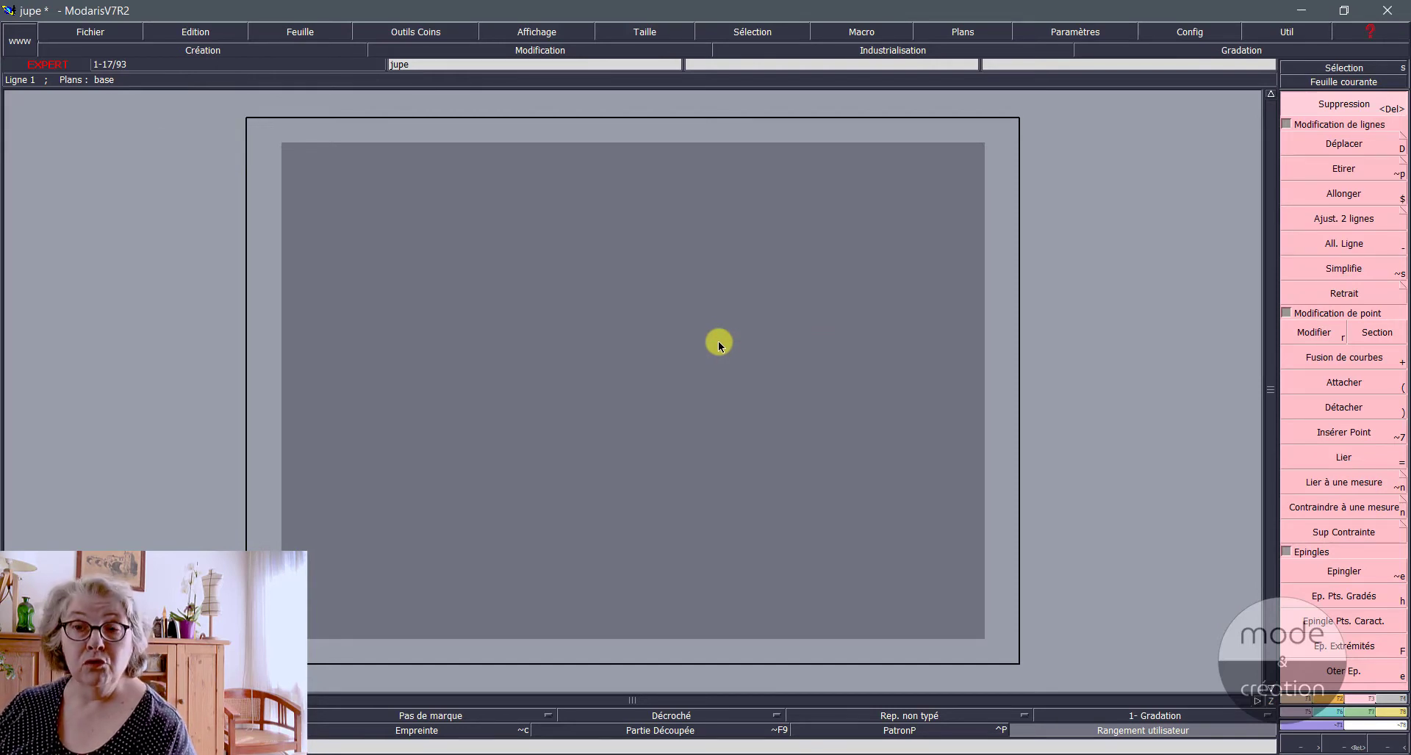
Step: Draw three angle-constrained lines with Droite: one horizontal, one vertical about 17 cm long, and one 45° diagonal about 17 cm long
key(F1)
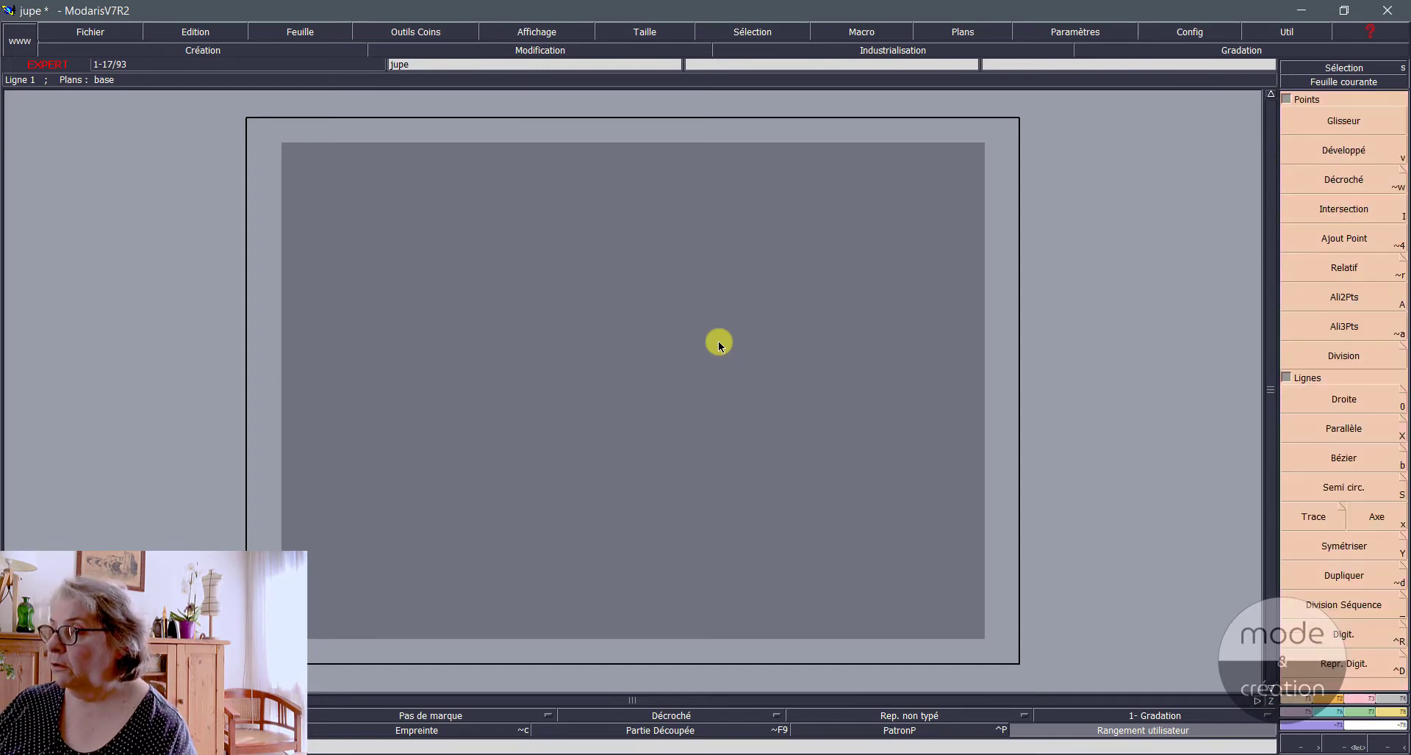
click(1343, 399)
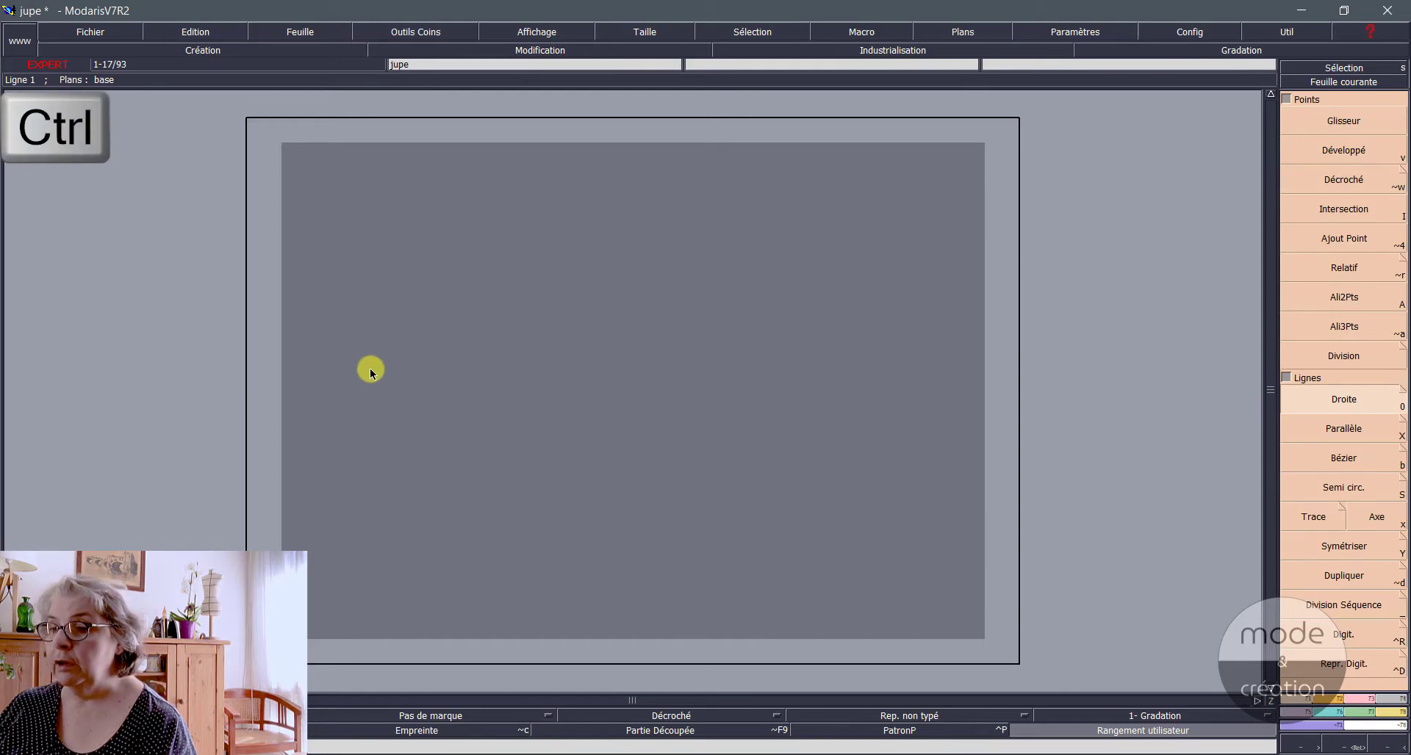
ctrl+click(340, 378)
ctrl+click(889, 388)
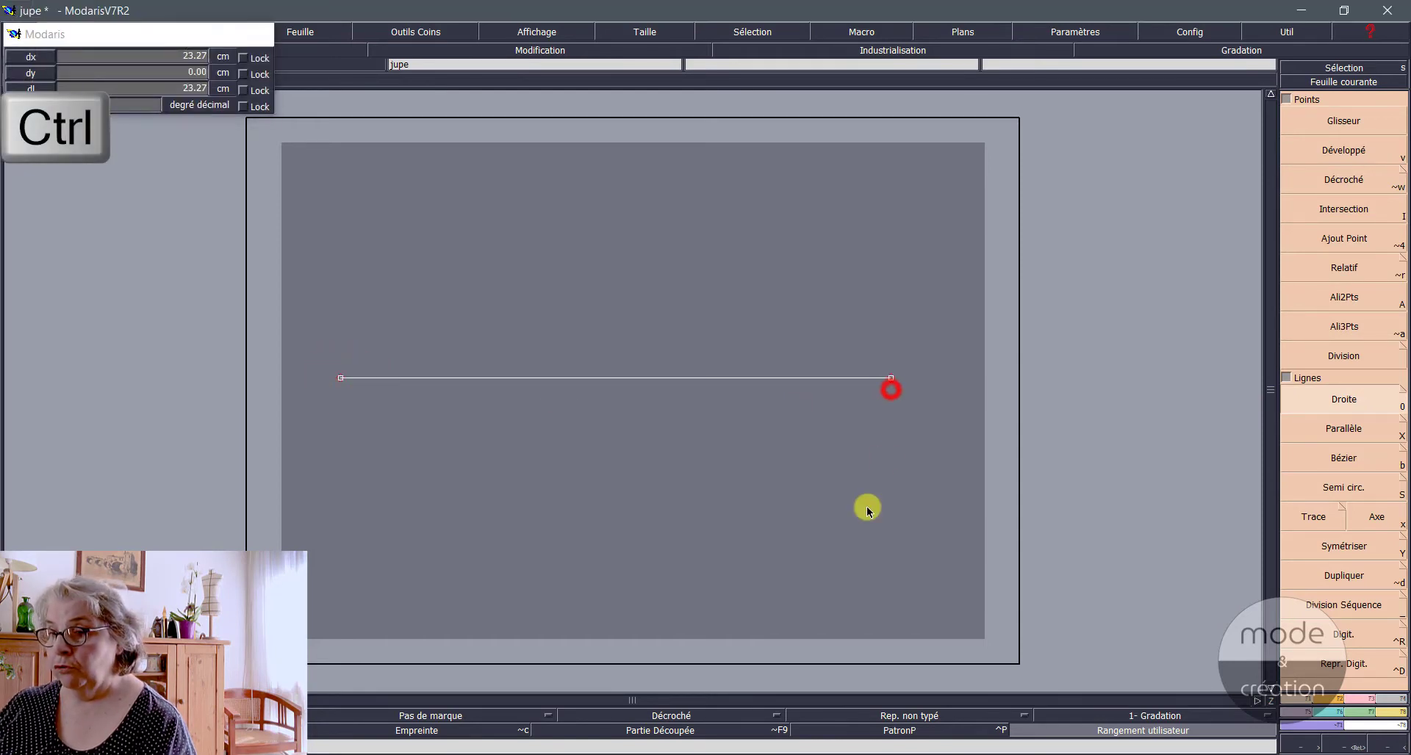
click(654, 573)
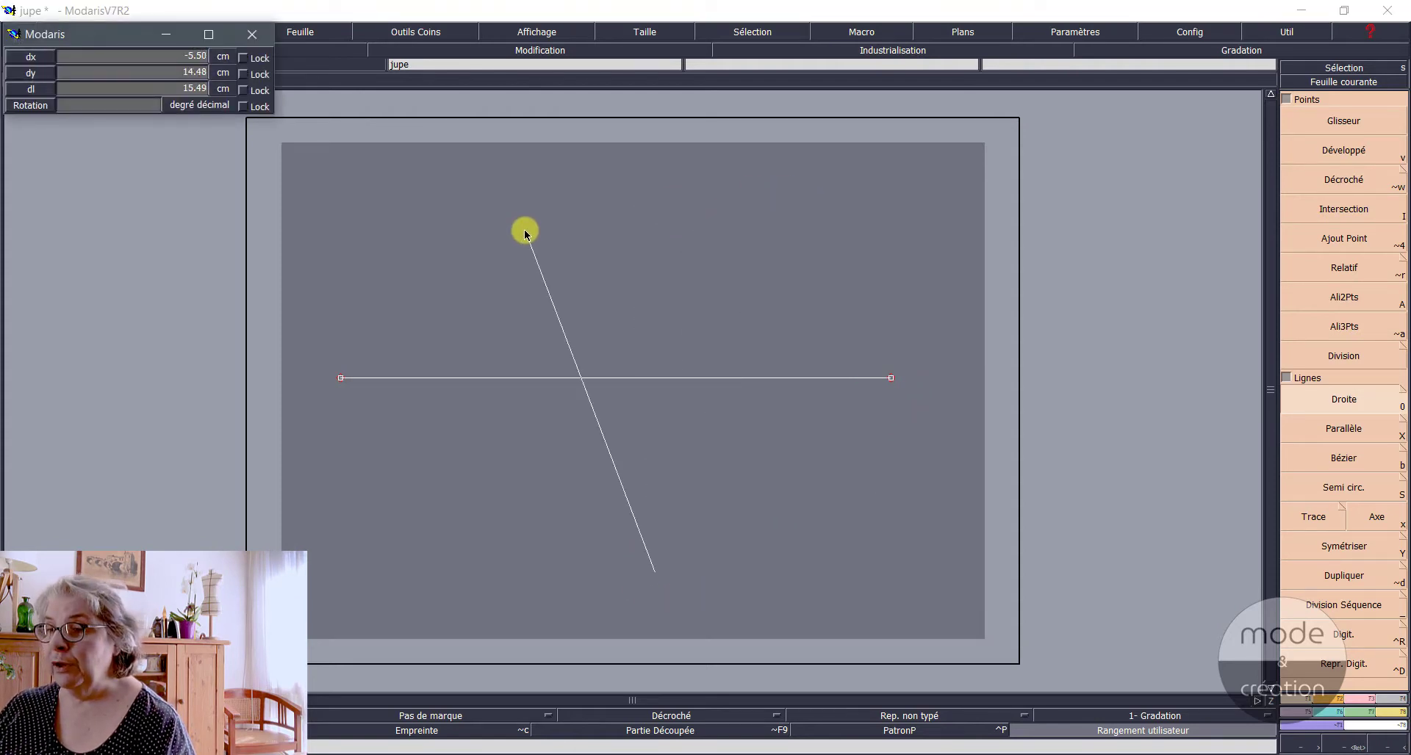
click(645, 178)
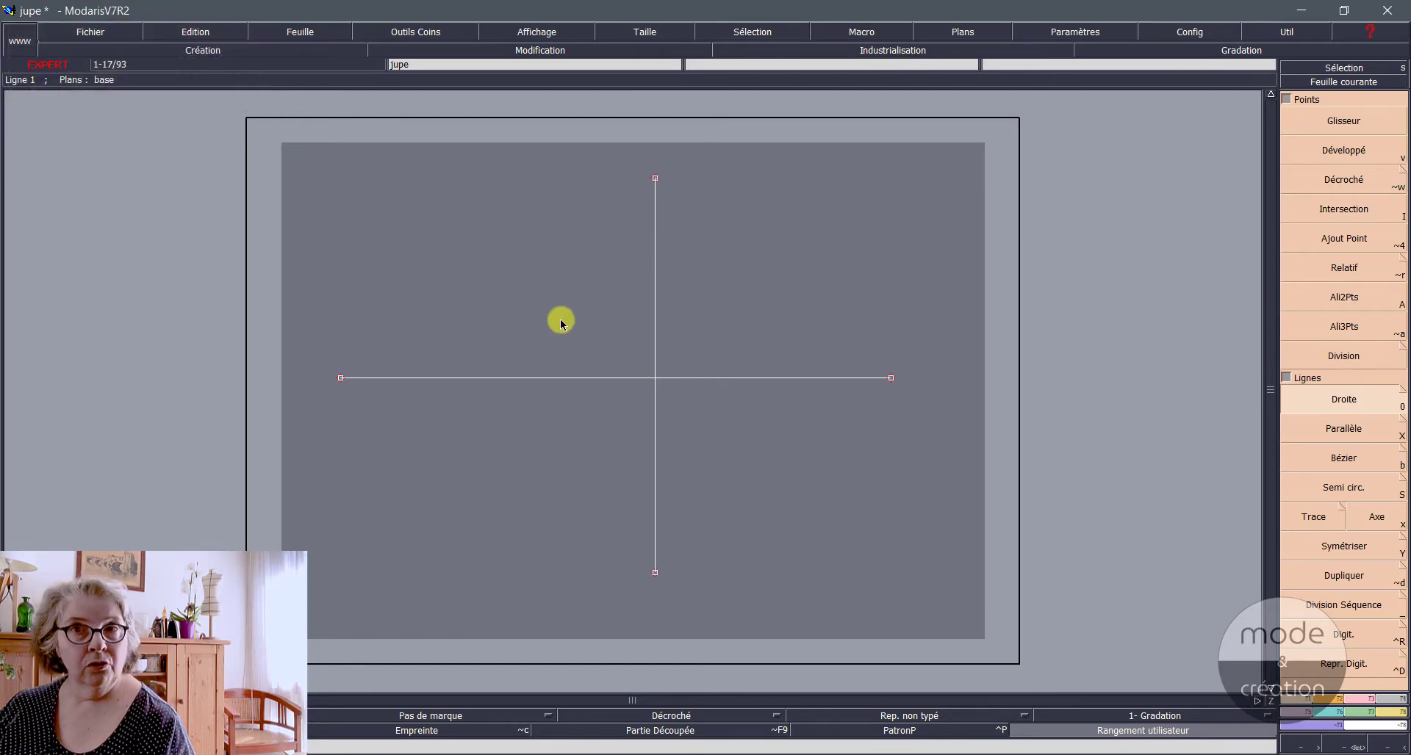
click(499, 499)
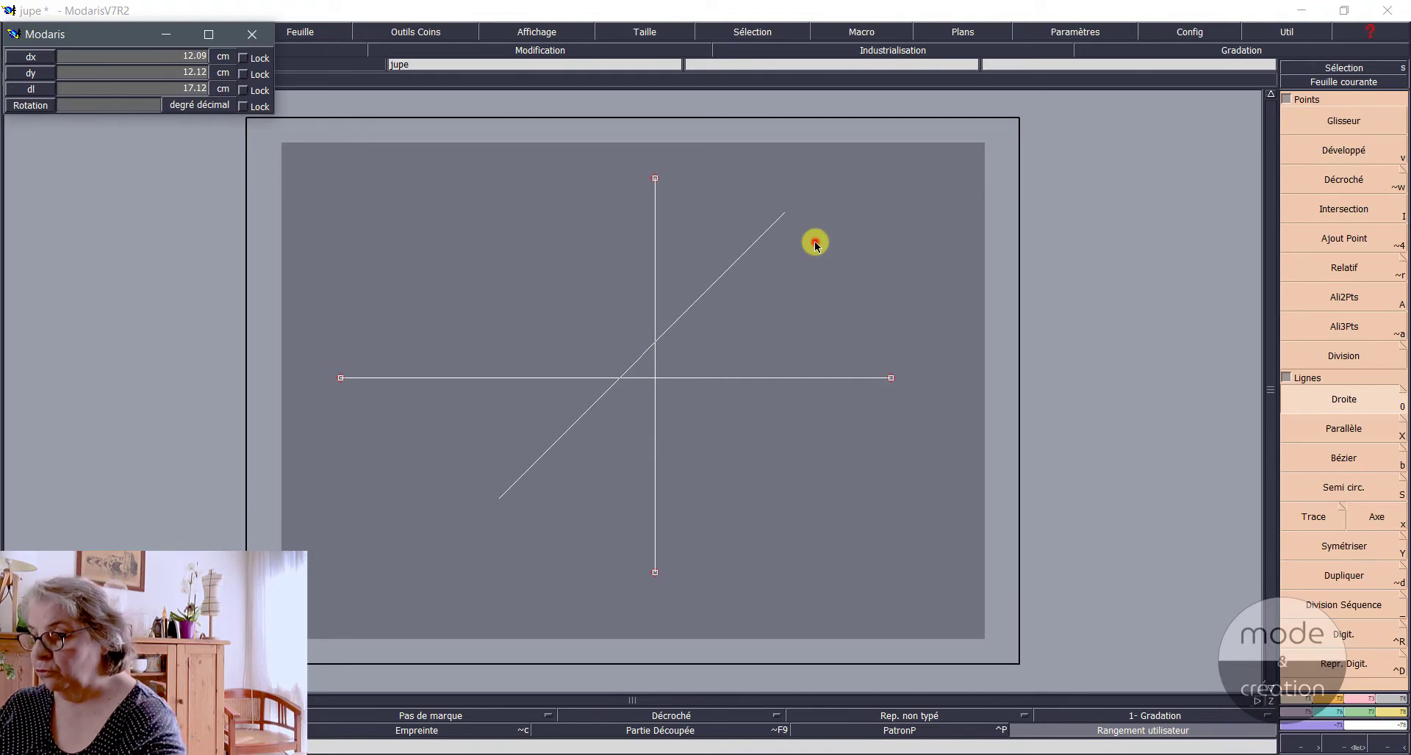
click(816, 244)
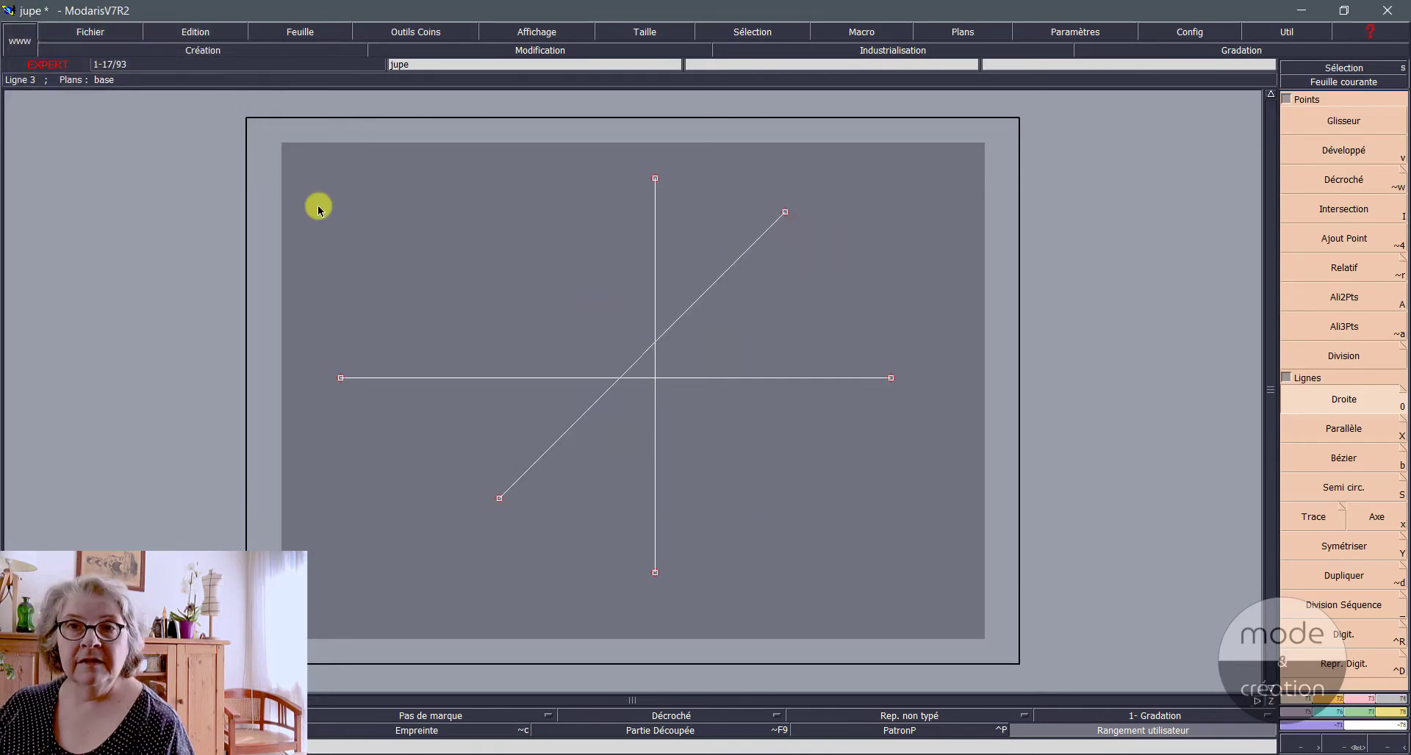
Step: Select the horizontal, vertical and diagonal lines together and delete them
drag(312, 160, 925, 607)
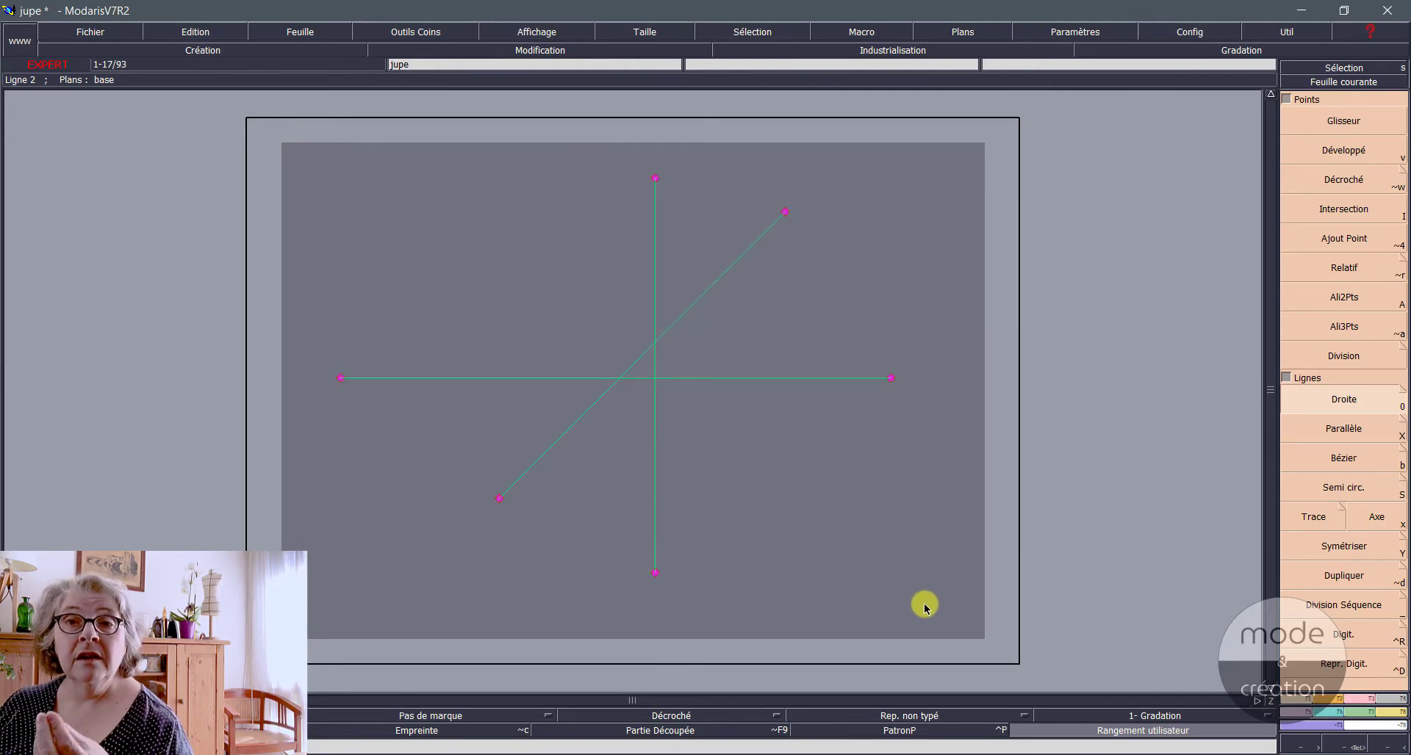
click(806, 380)
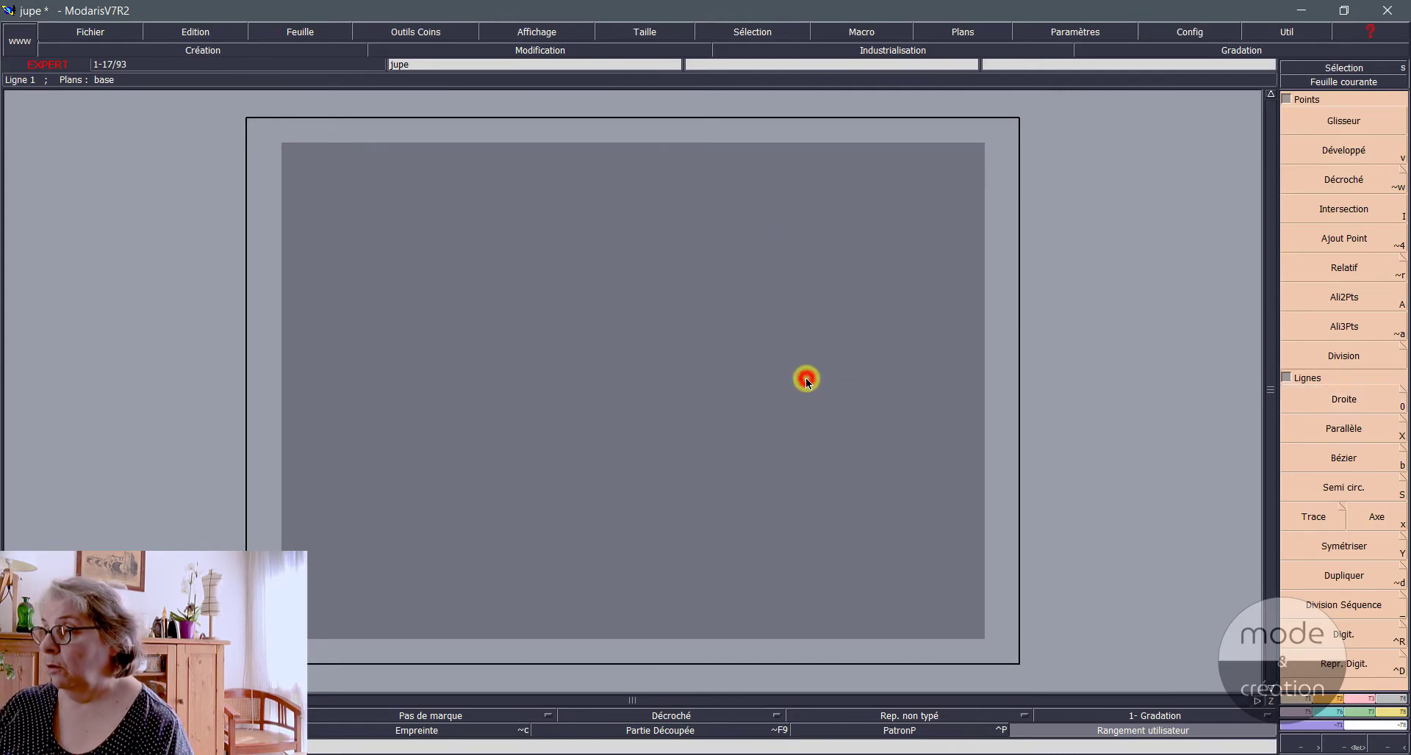
Step: Draw a horizontal straight line with Droite using dx 15 cm and dy 0 cm
click(1338, 397)
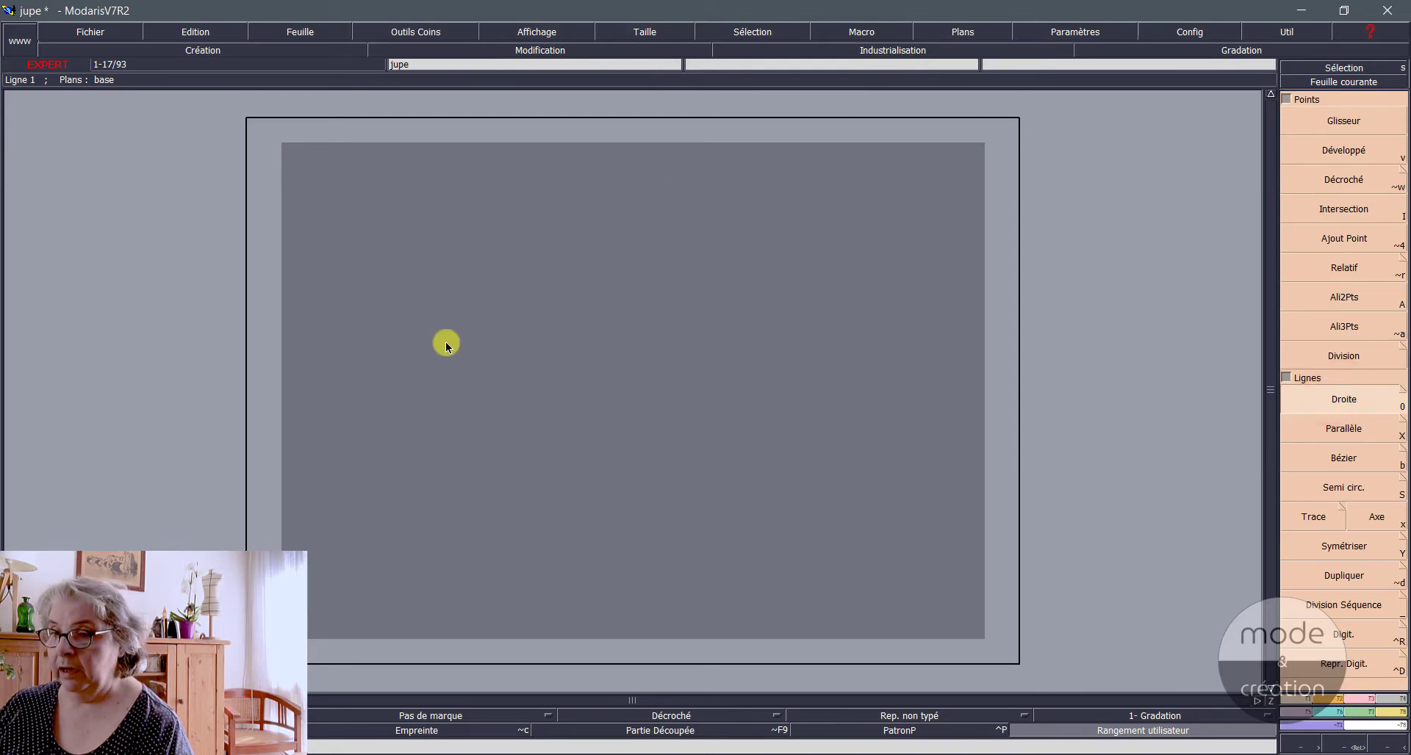
click(325, 374)
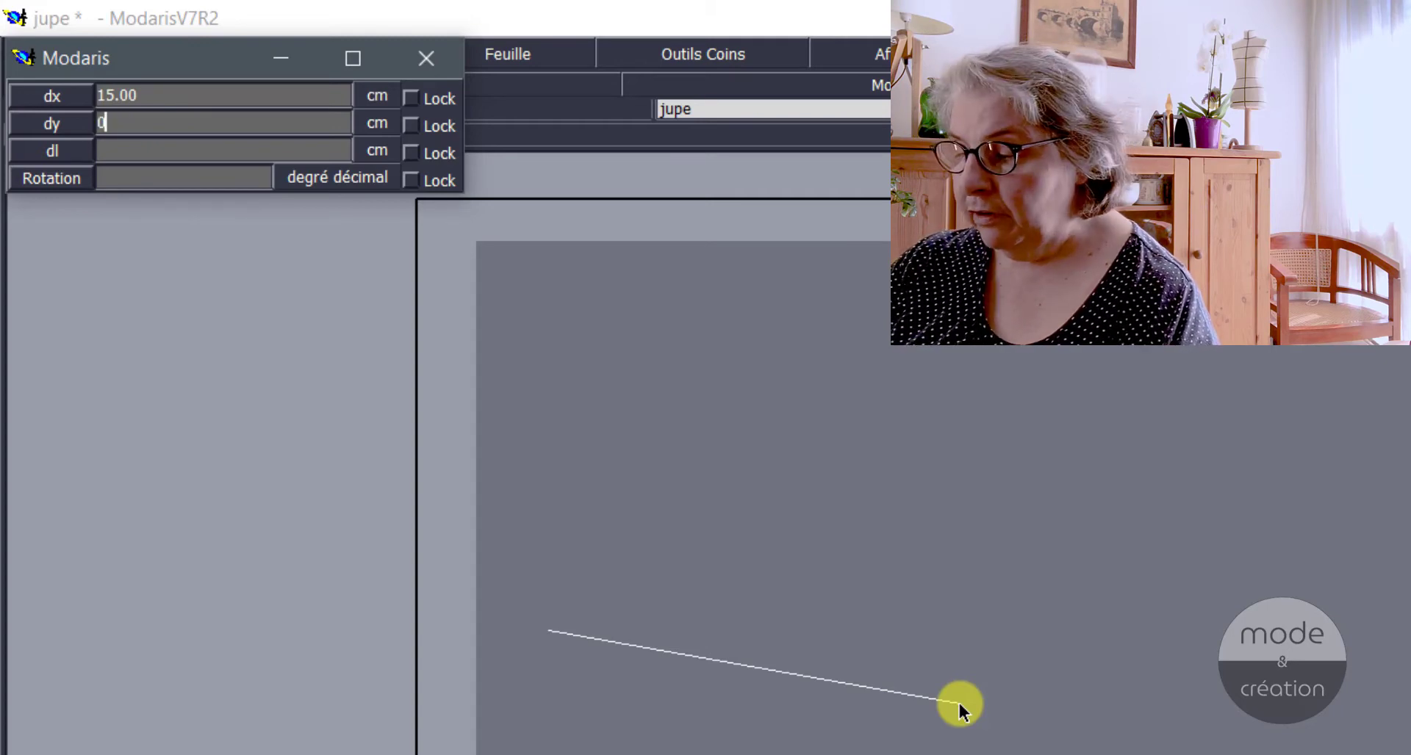
key(Return)
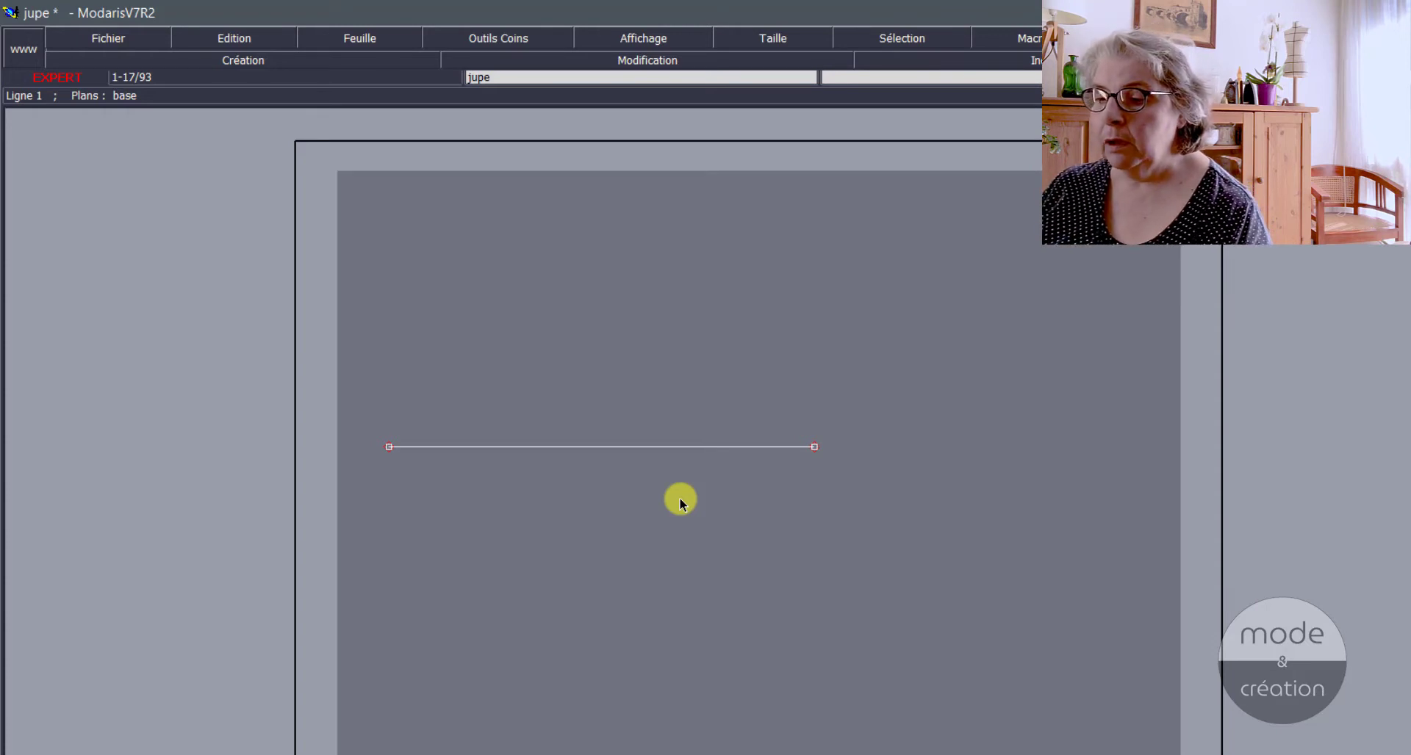
Step: Draw a vertical straight line with Droite crossing the horizontal one, using dx 0 cm and dy 15 cm
click(617, 584)
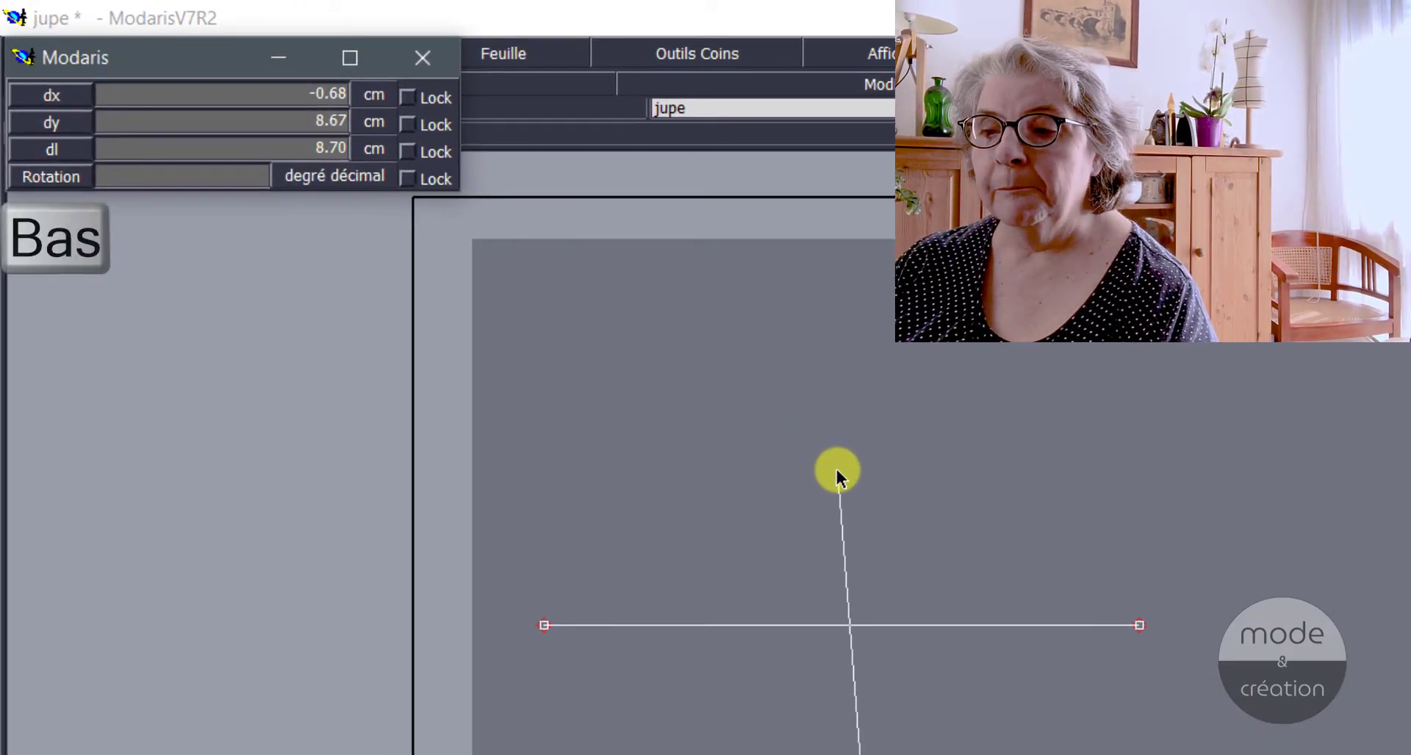
key(Down)
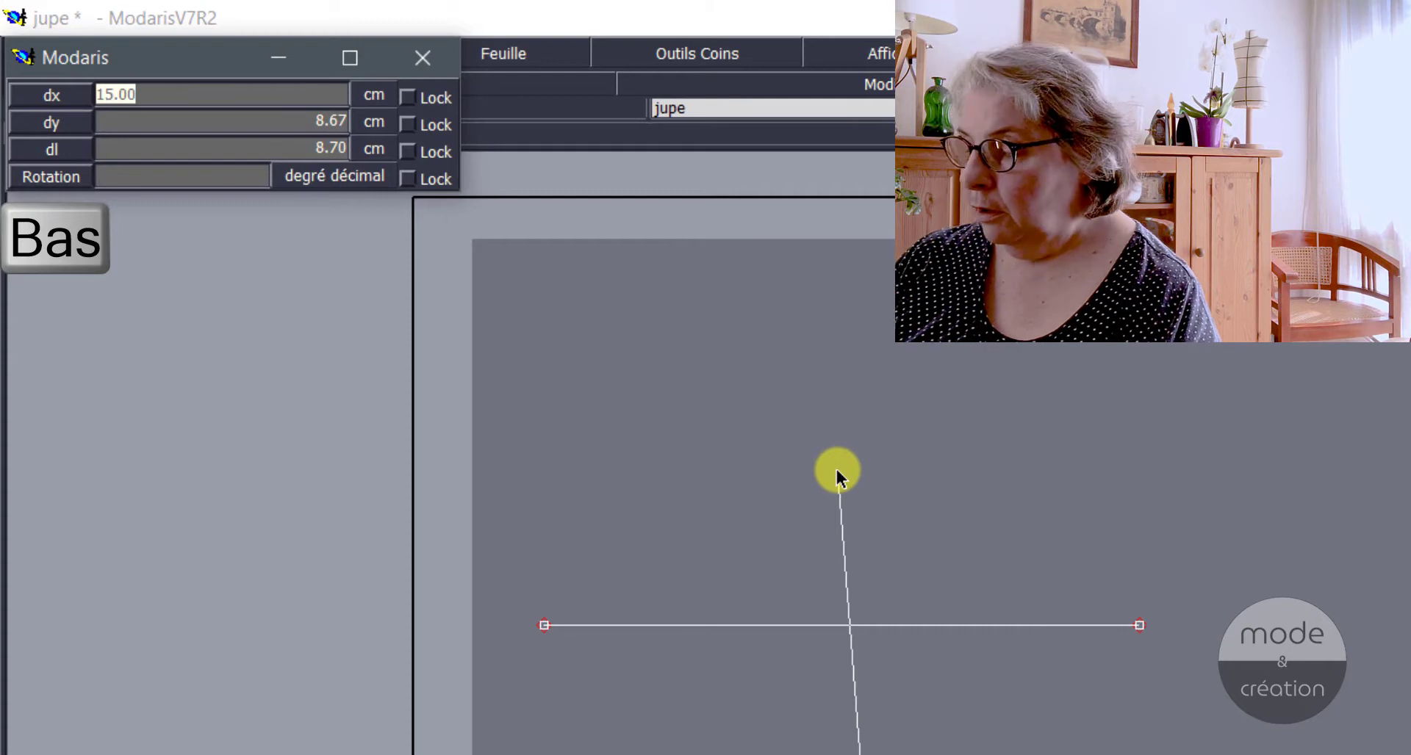
text(0)
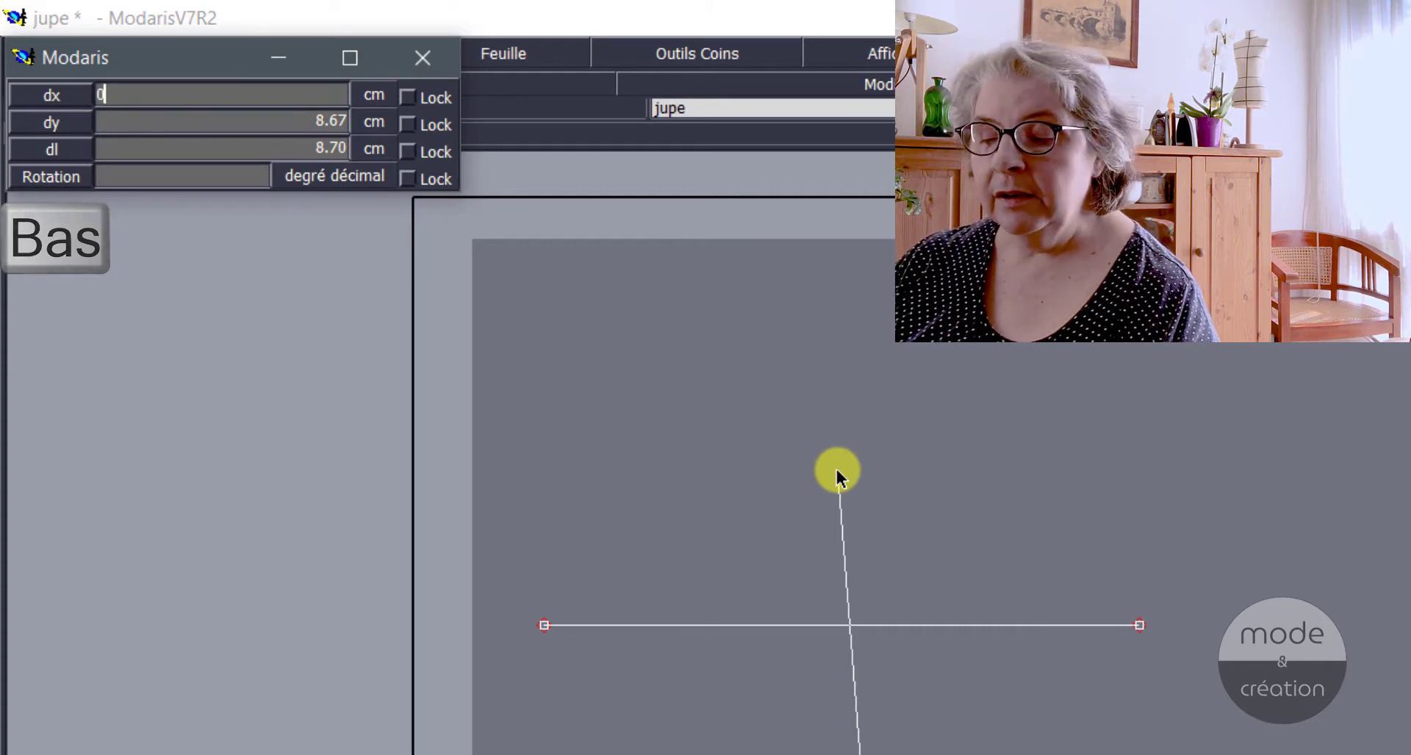
key(Down)
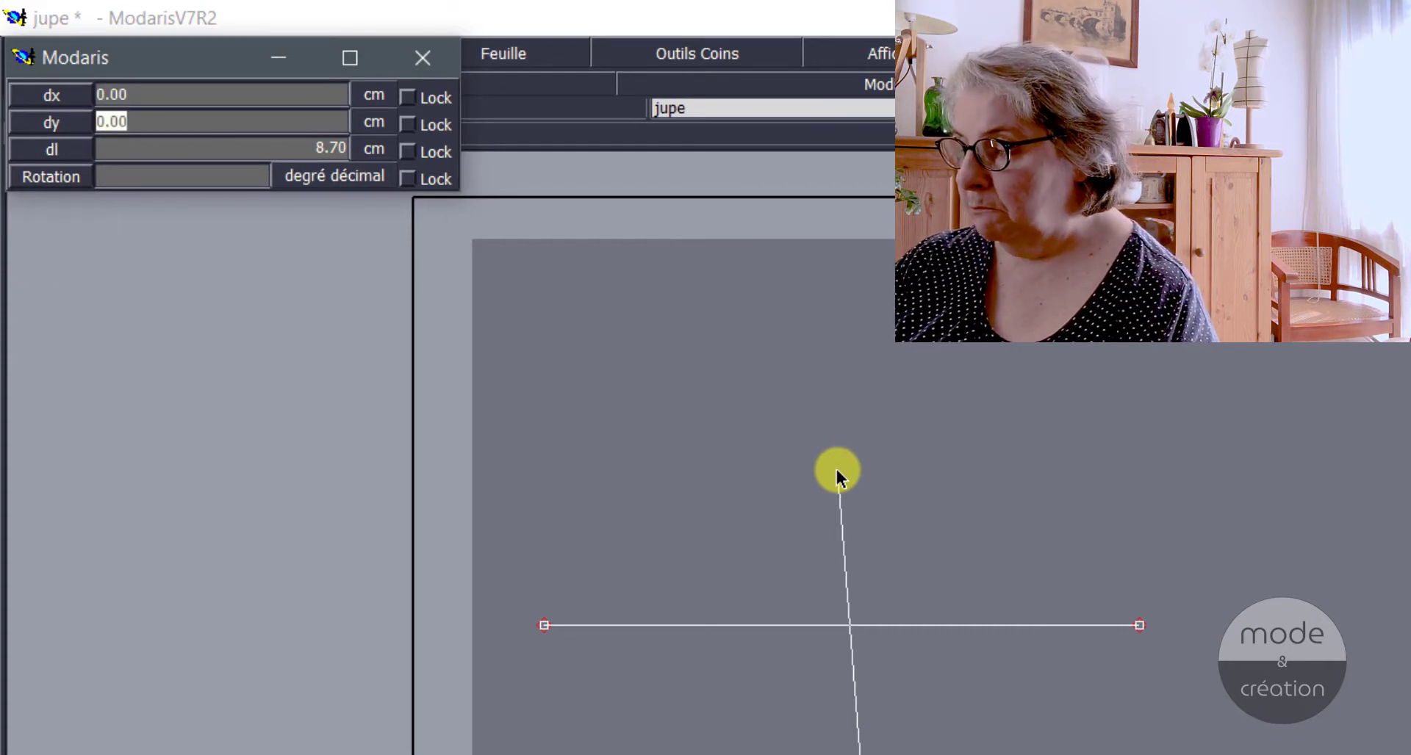
text(15)
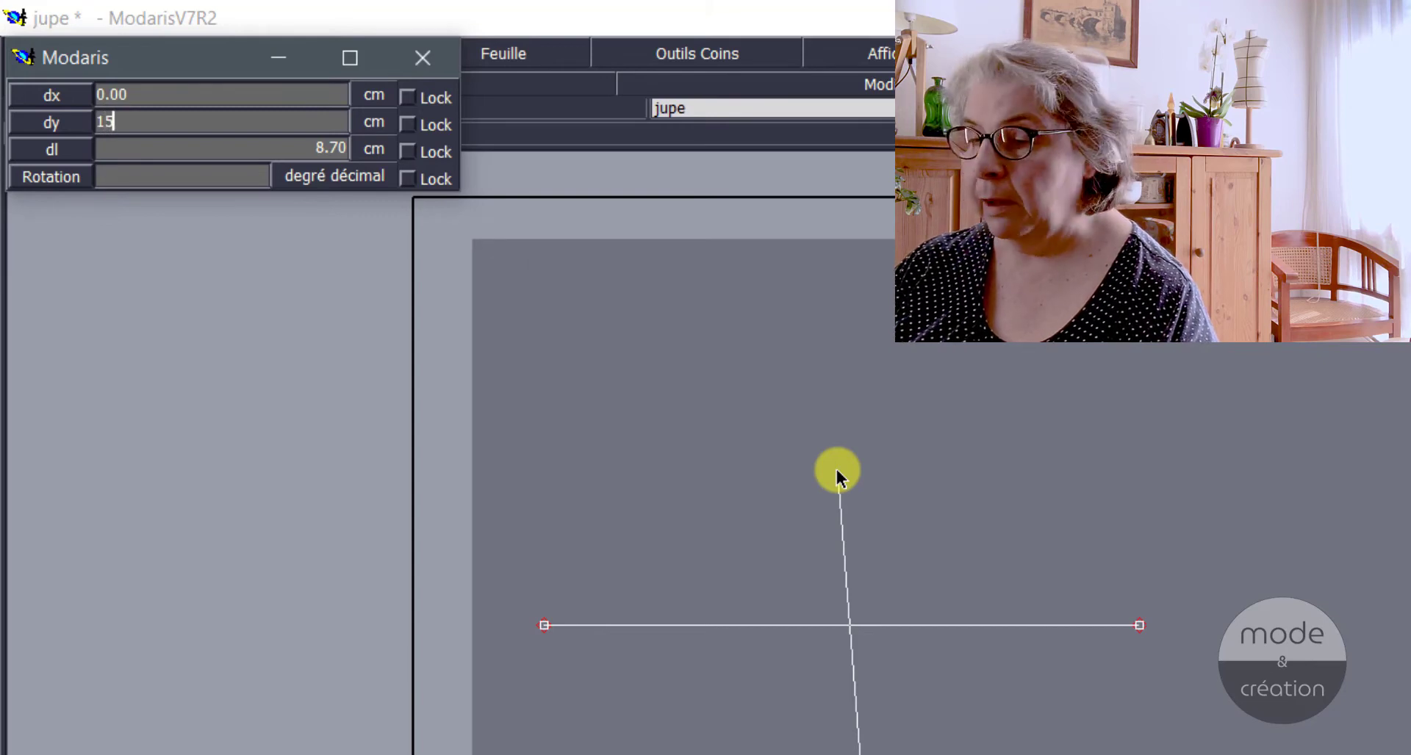
key(Return)
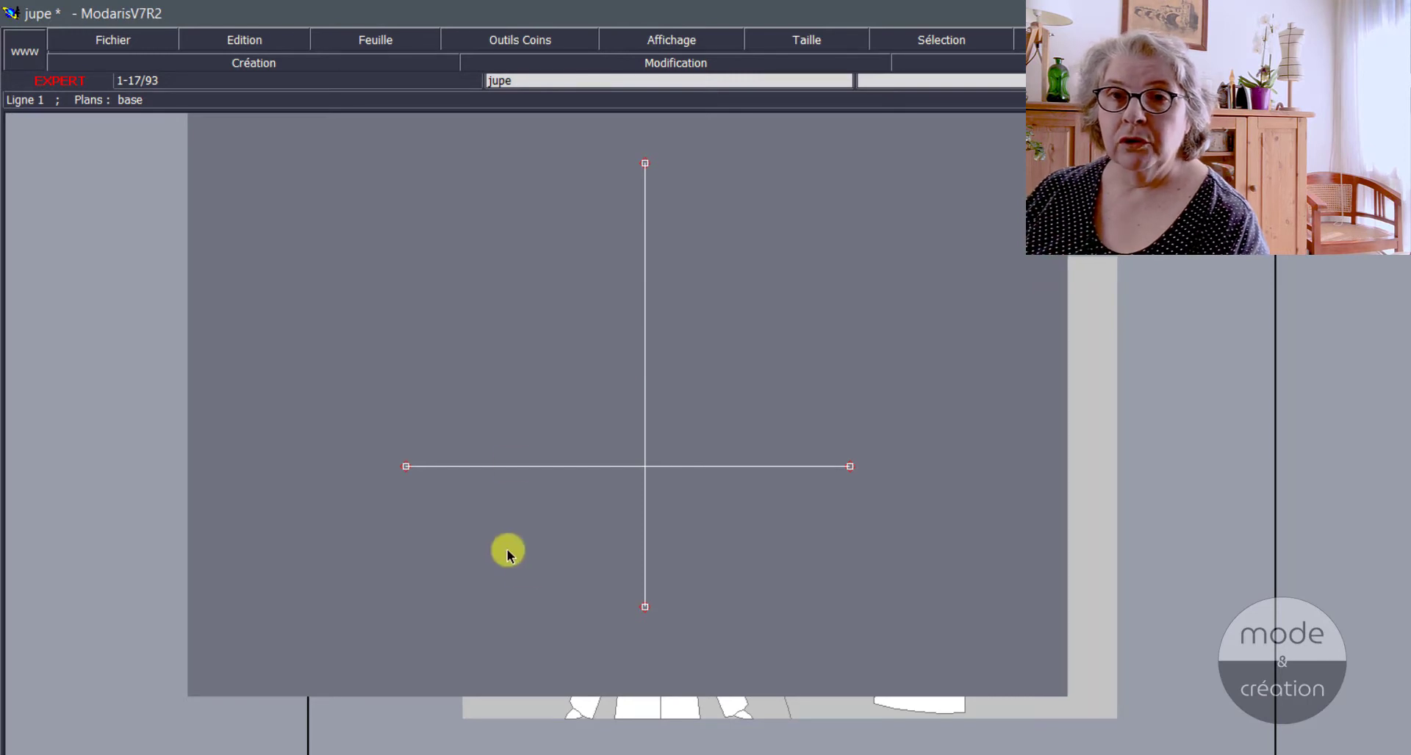
Step: Draw a diagonal straight line with Droite using a length dl of 20 cm and a rotation of 45 degrees
click(526, 586)
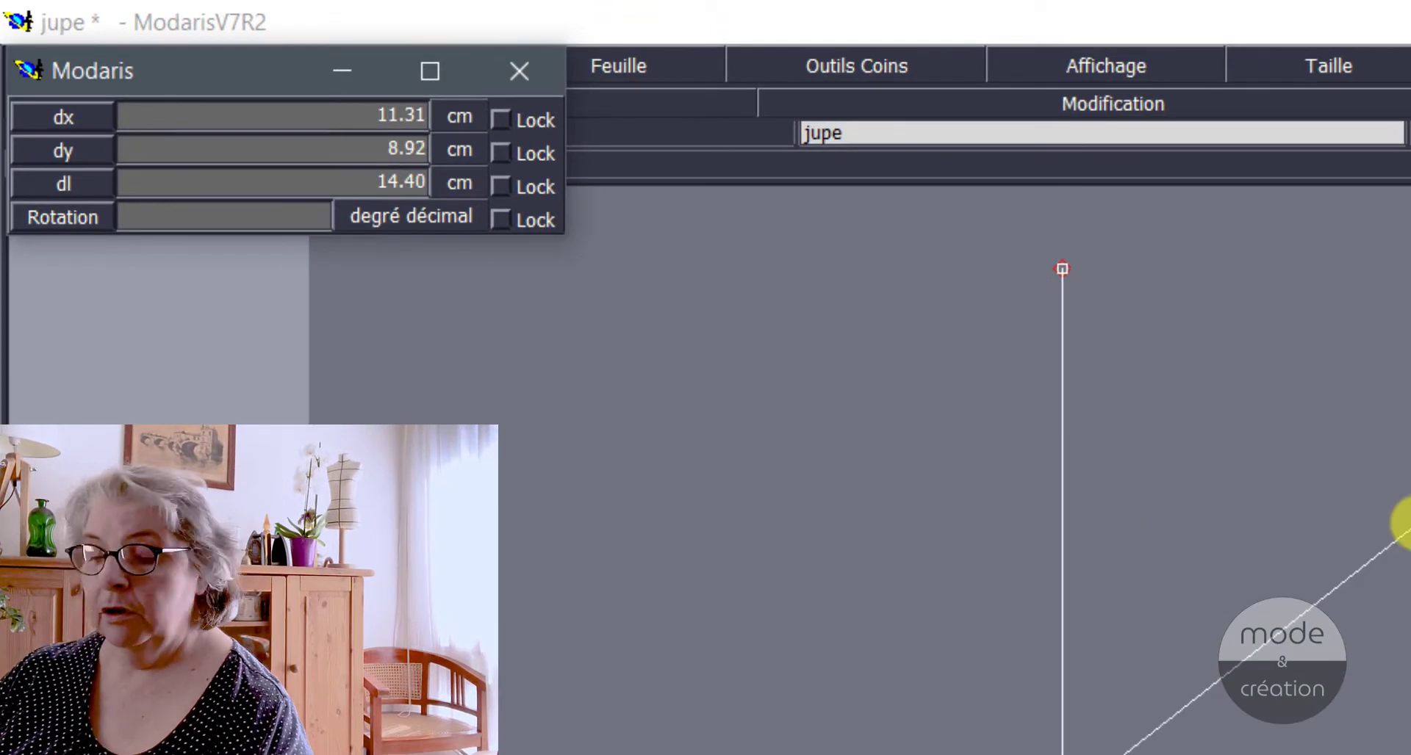
right_click(1409, 523)
key(Down)
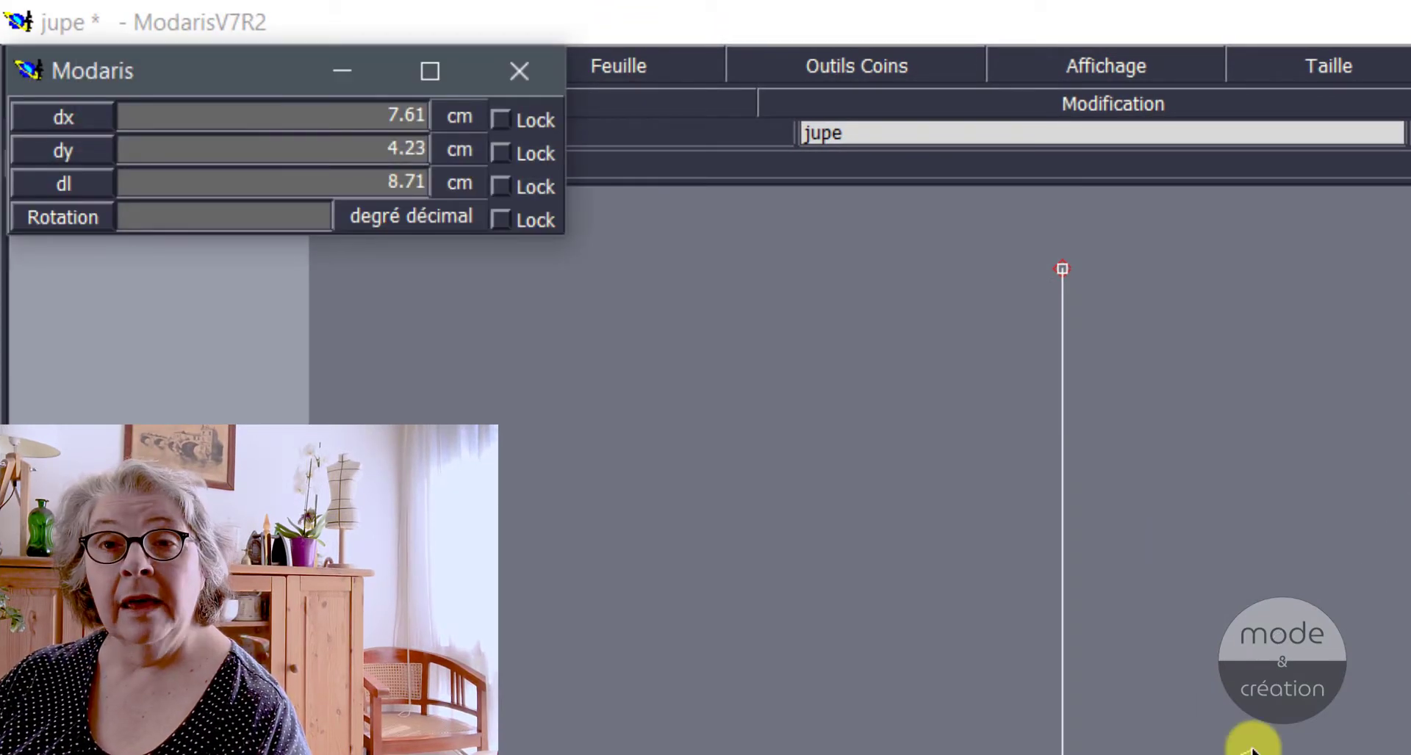
key(Down)
key(Down)
key(Down)
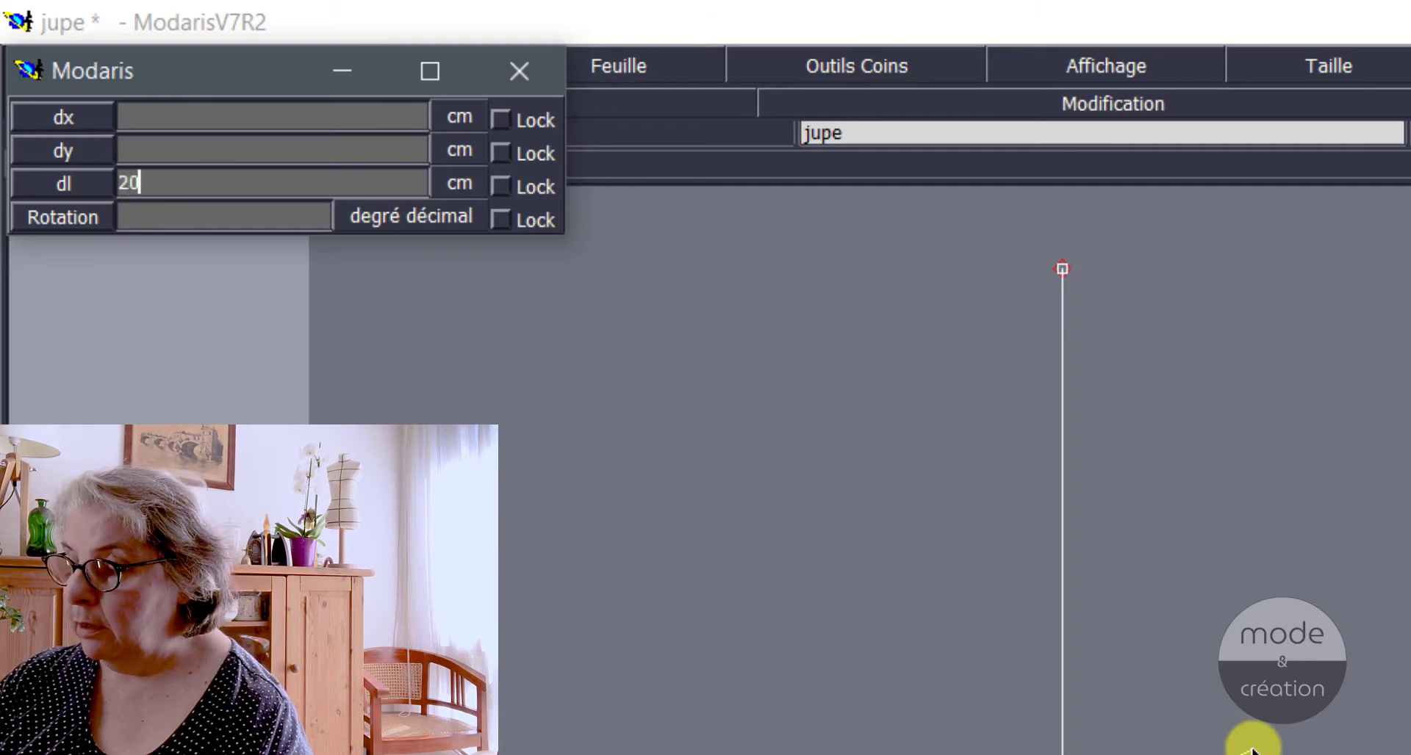
key(Down)
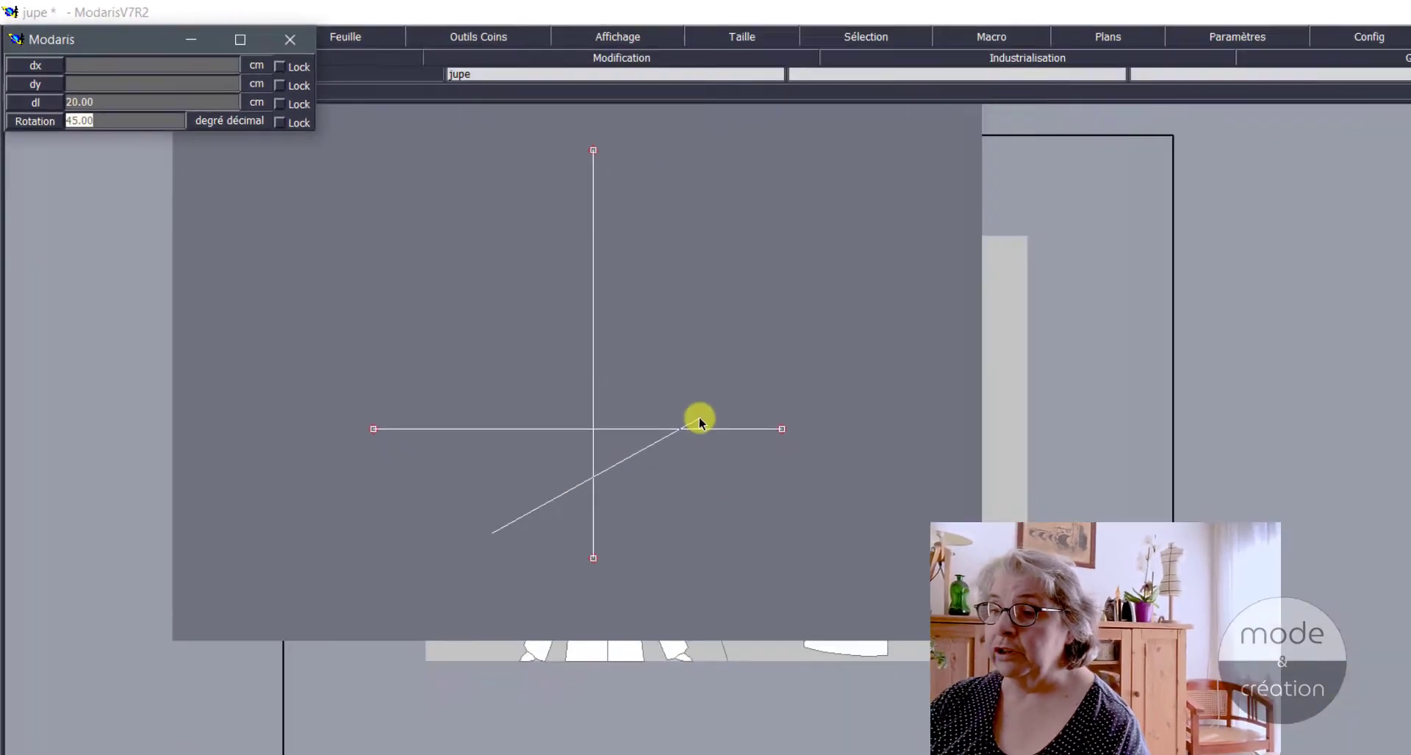
text(45)
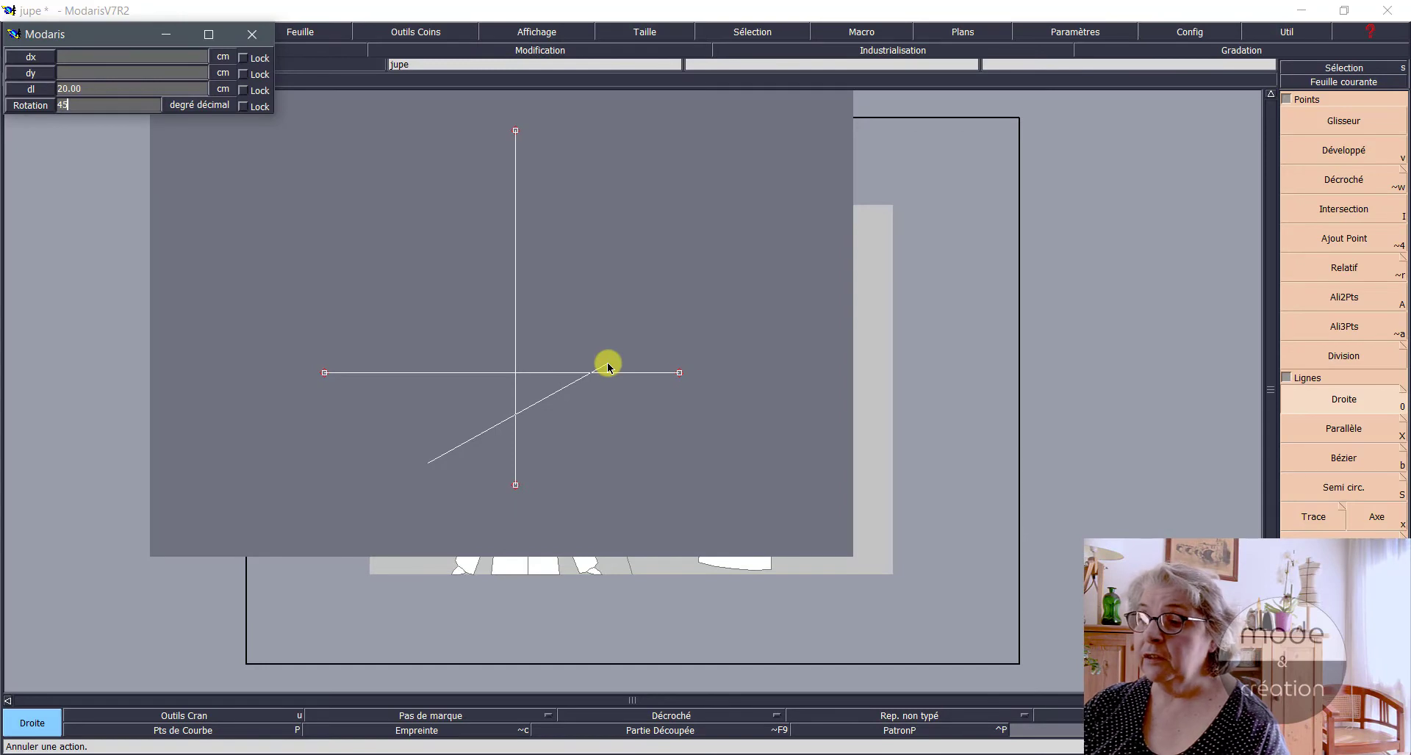
key(Return)
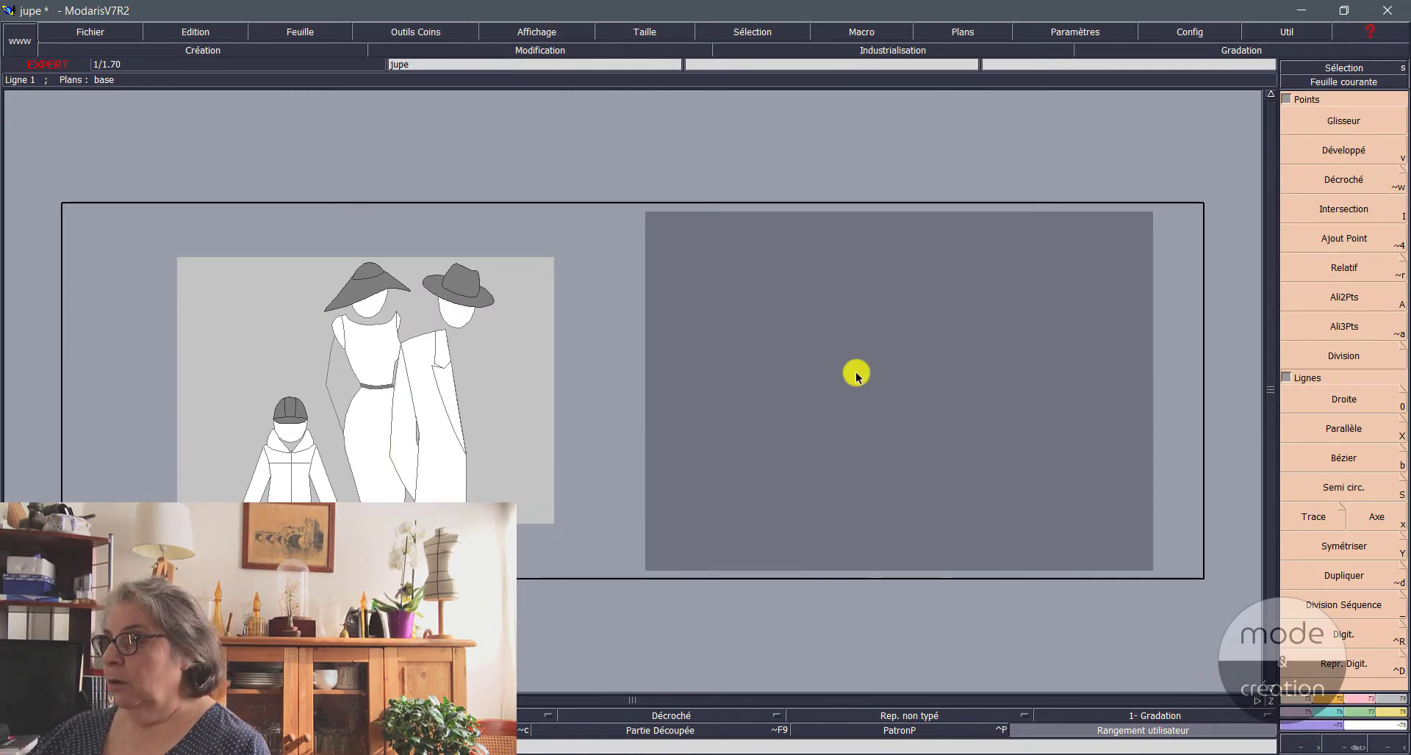
Step: Draw a three-point upward-bulging arc about 22 cm long on the empty sheet with Semi circ
click(1335, 489)
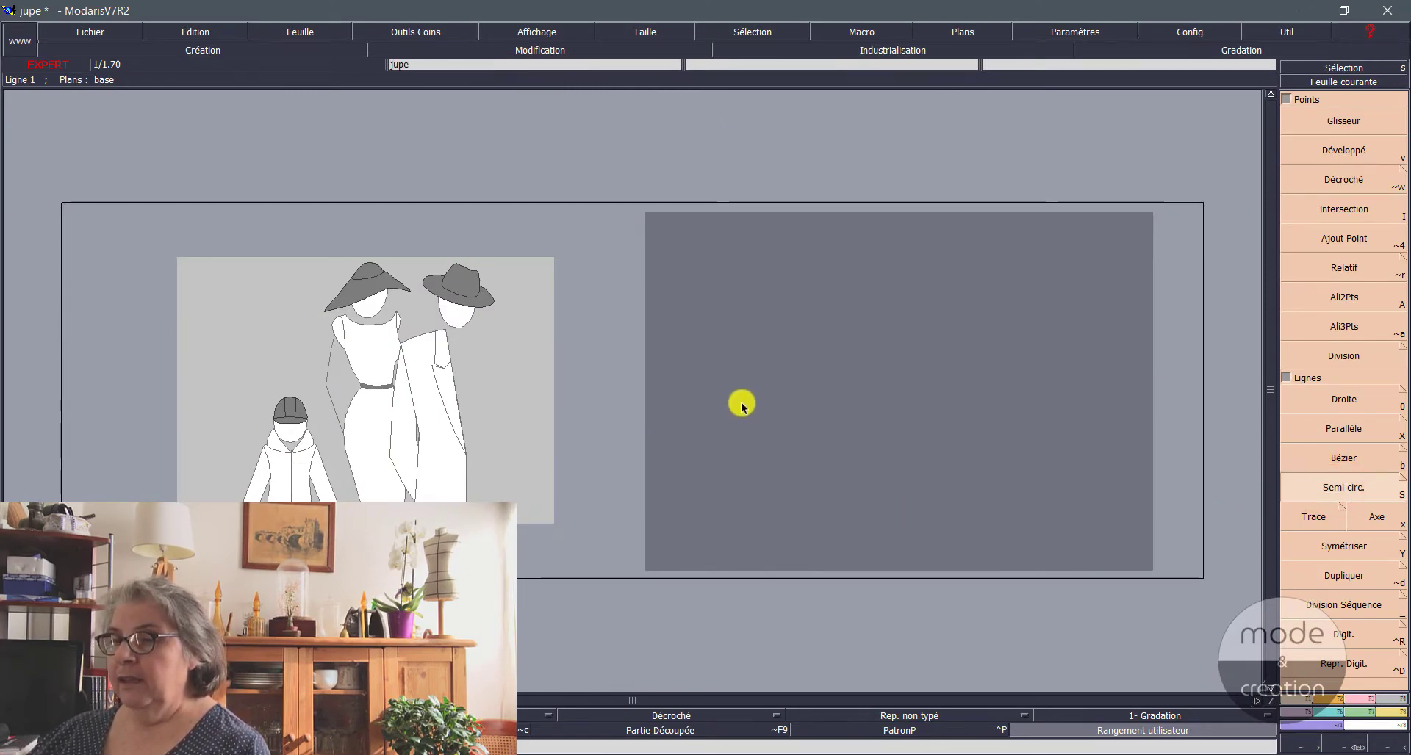
click(741, 403)
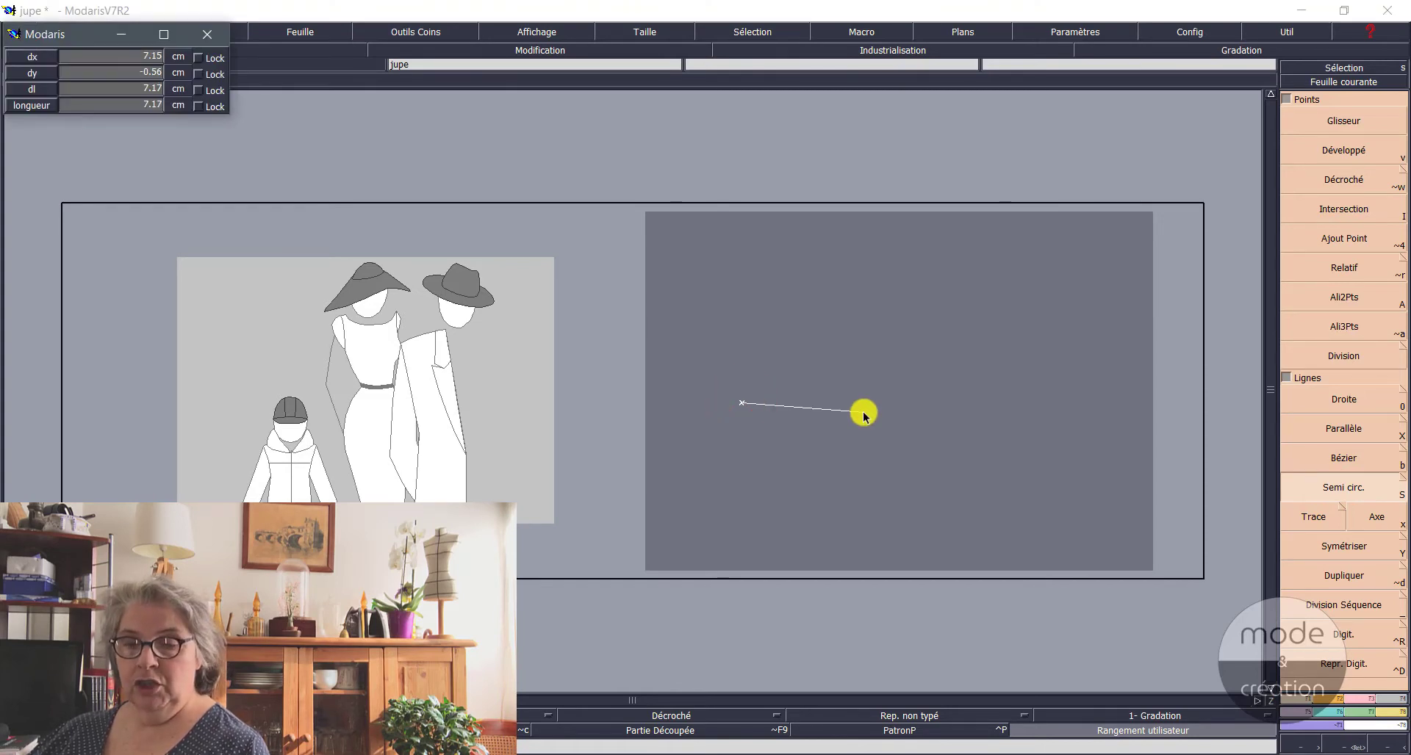
key(shift)
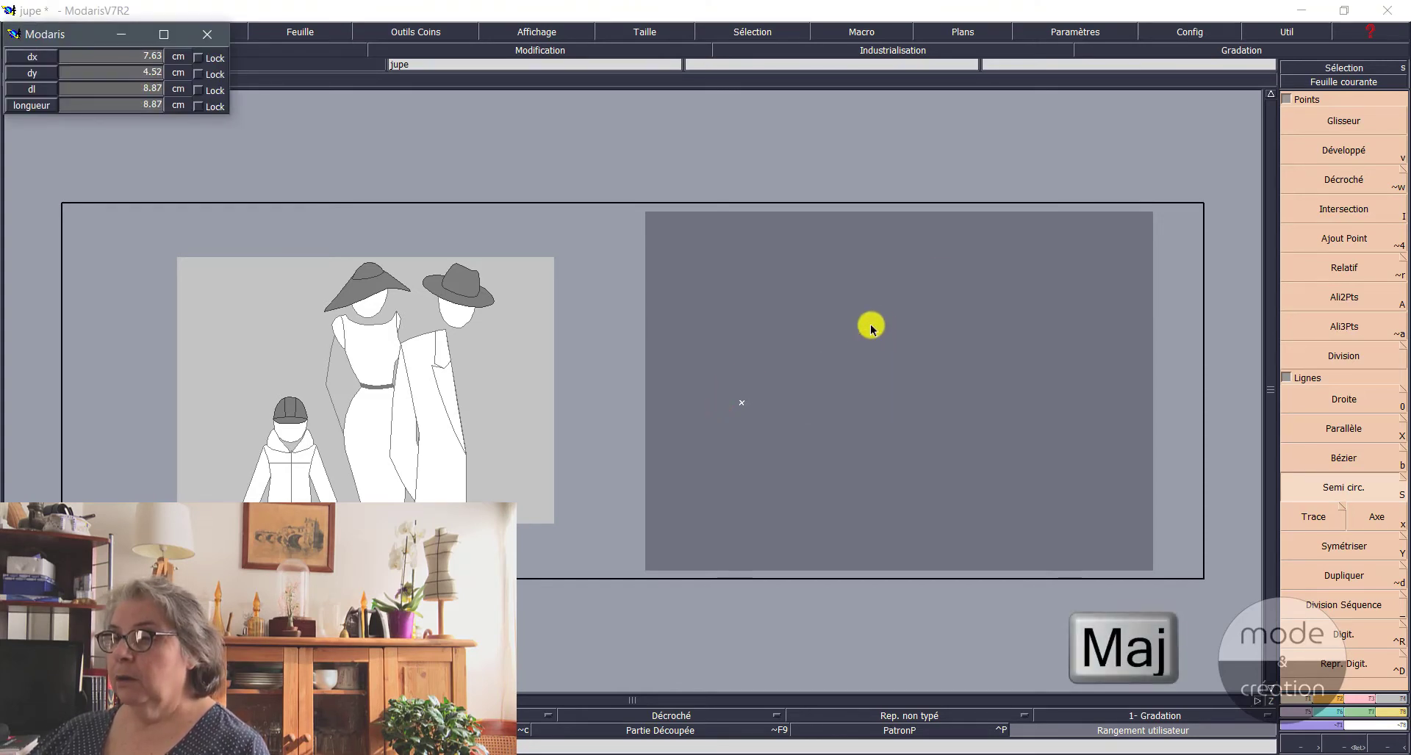
click(892, 314)
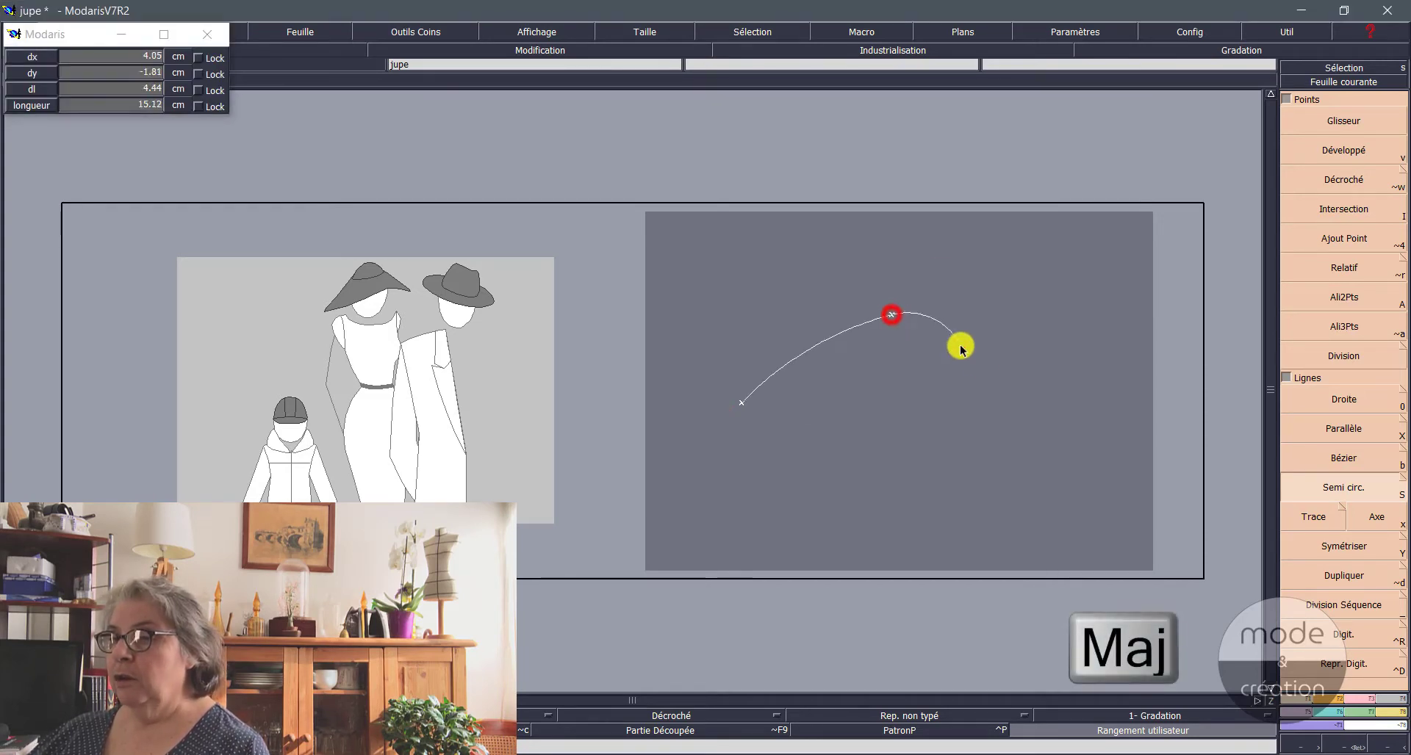
click(1041, 412)
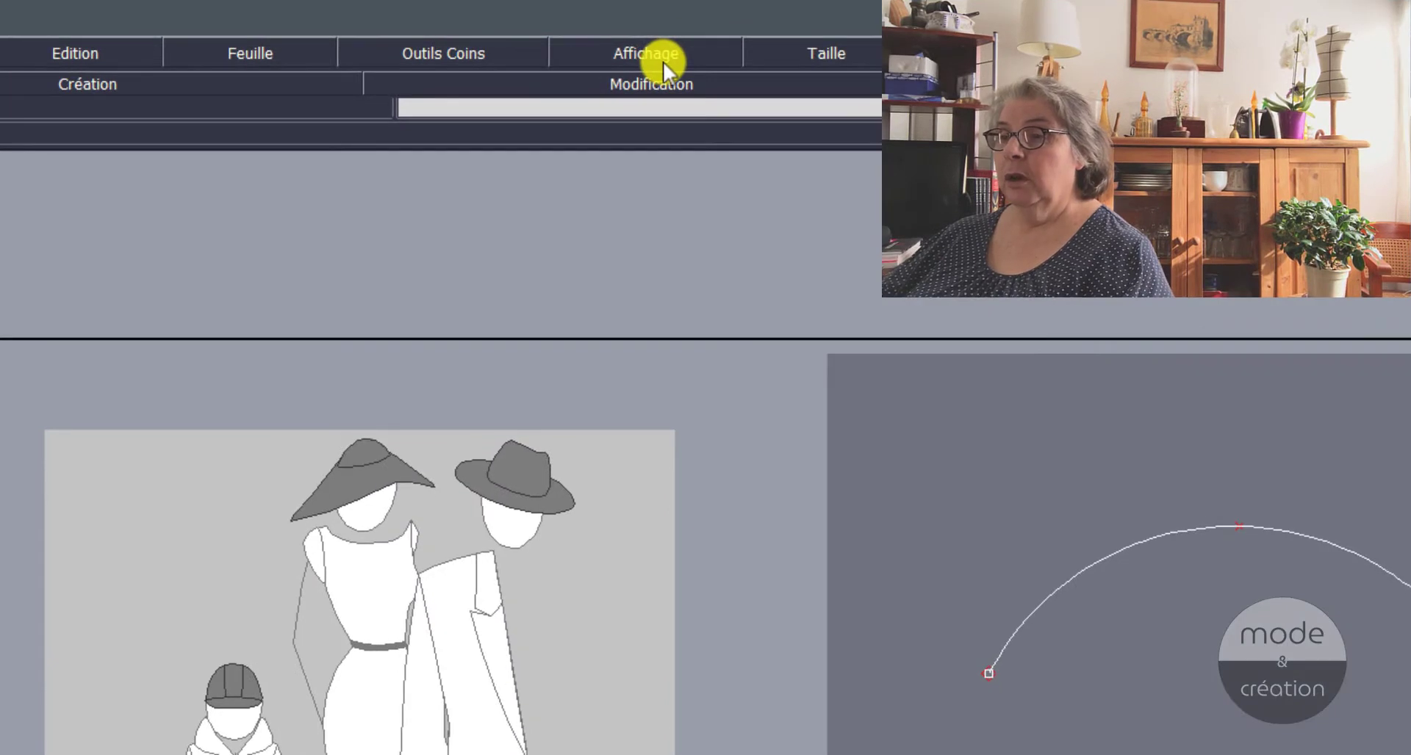
Step: Hide the curve points with Pts de Courbe and show them again
click(663, 60)
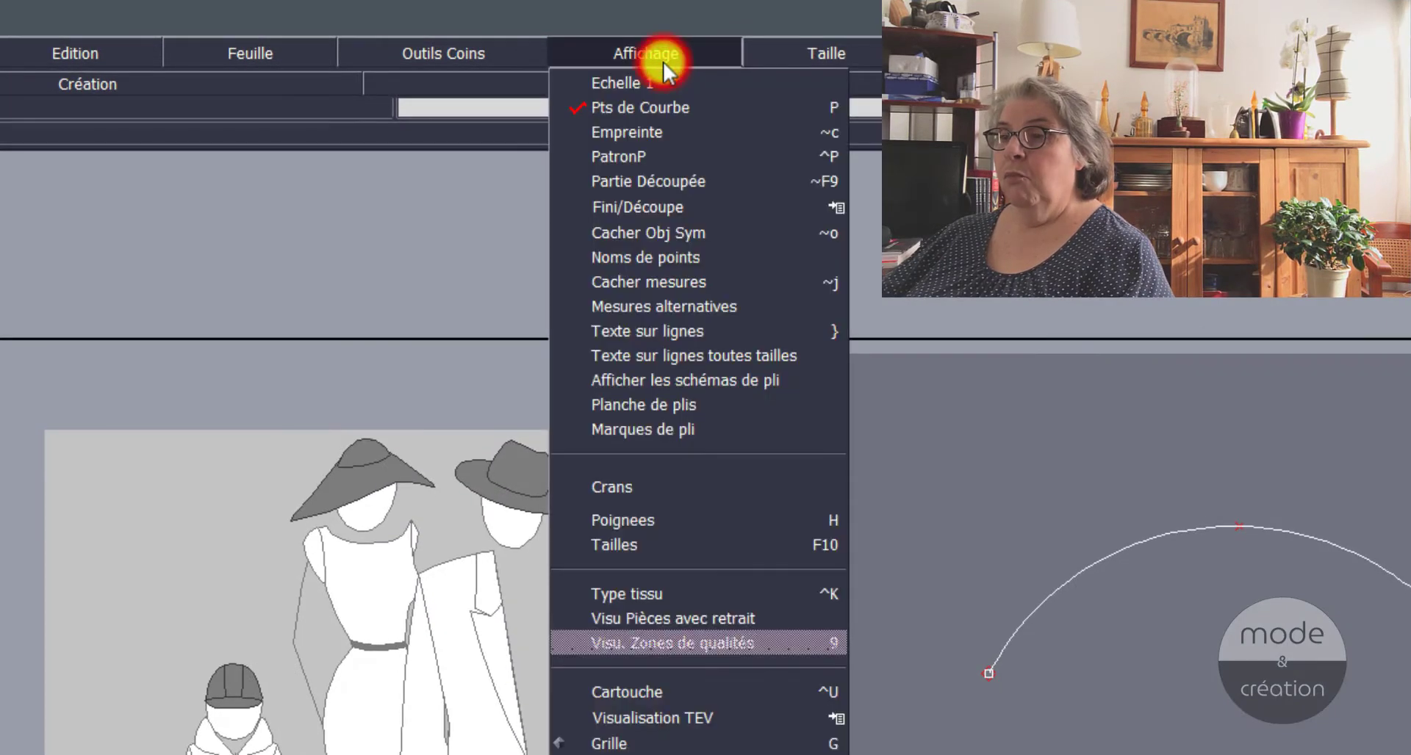
click(648, 111)
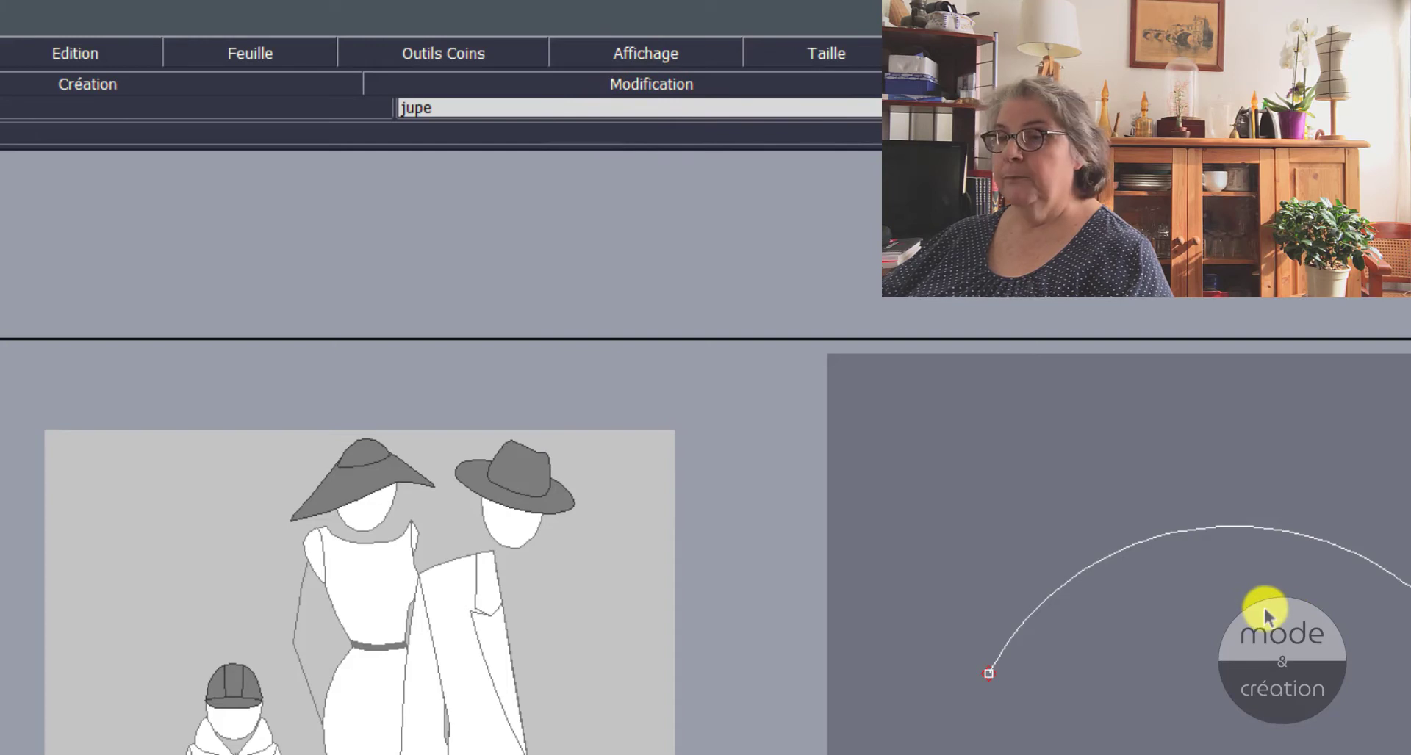
click(607, 53)
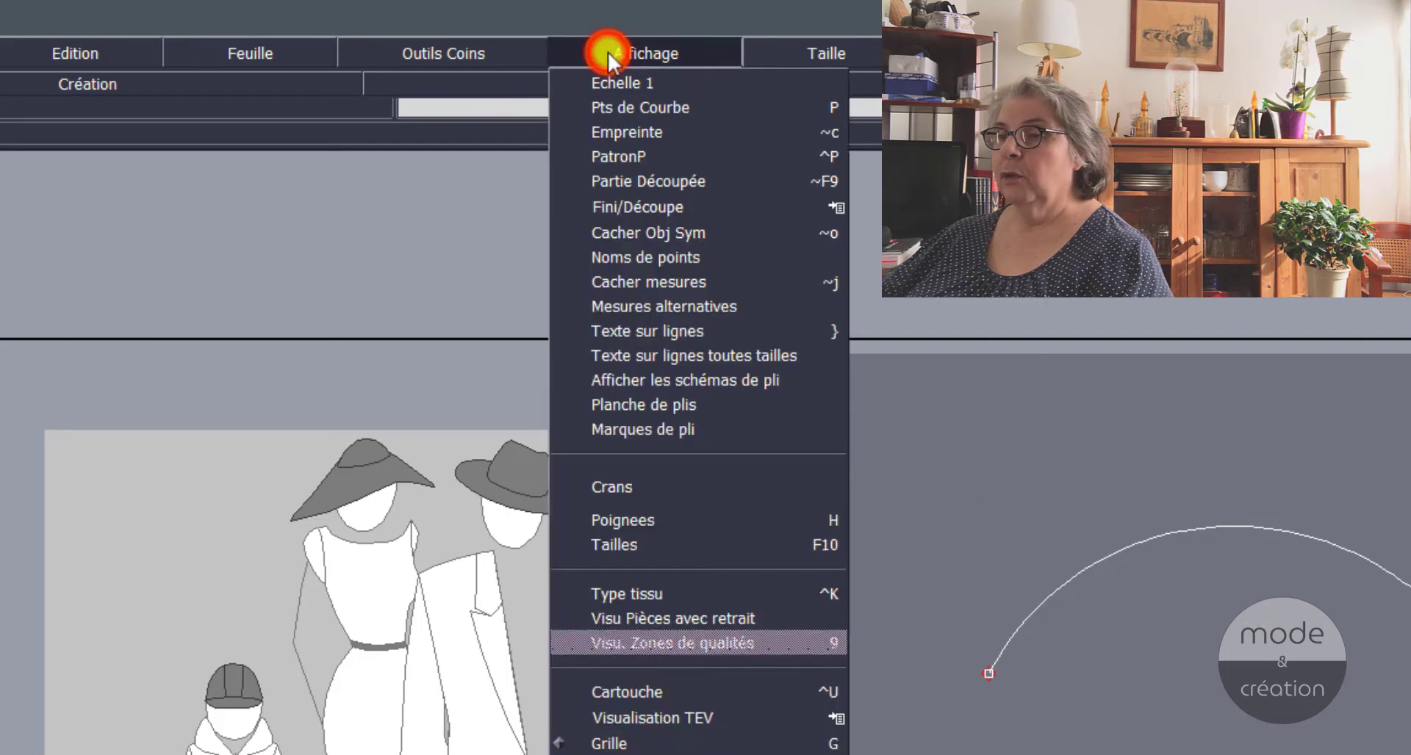
click(679, 106)
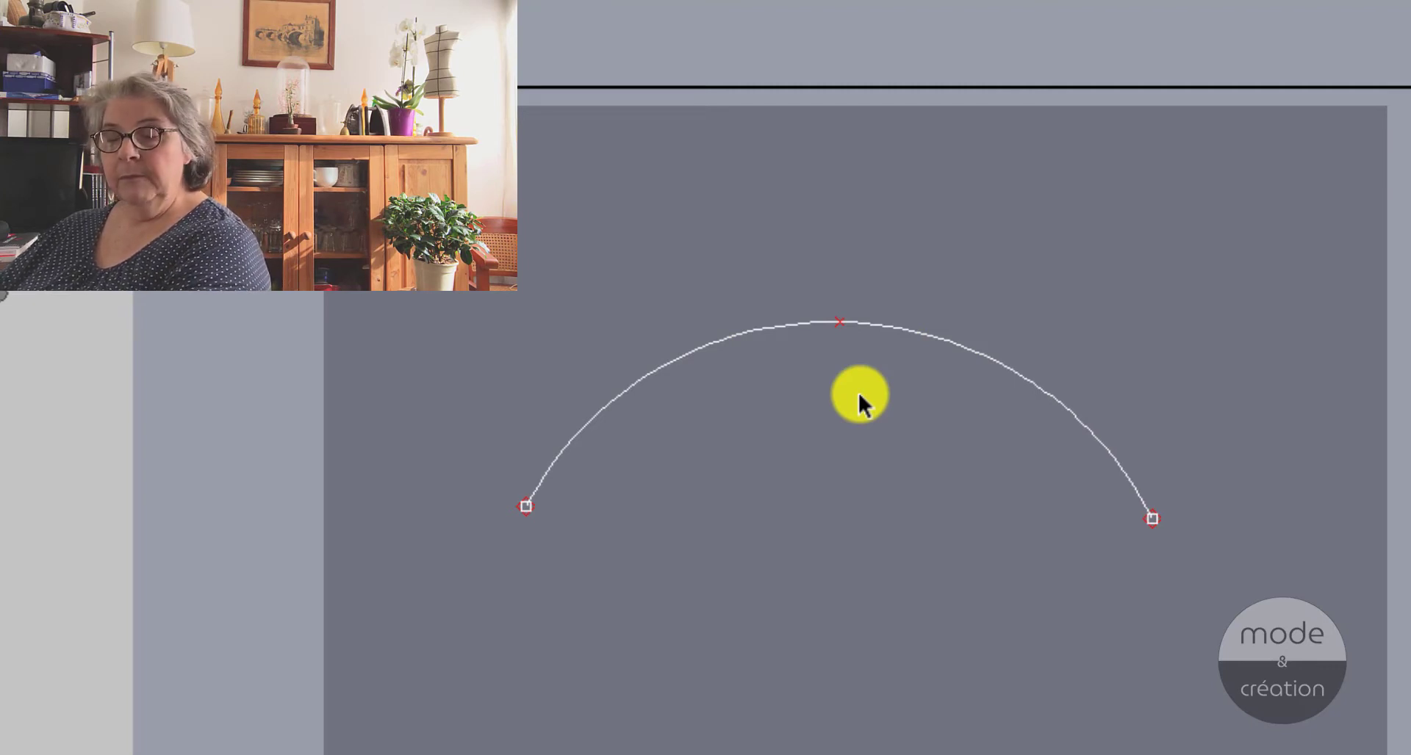
Step: Flip the arc's curvature with Modifier by moving its middle curve point below the two end points
click(765, 243)
drag(821, 385, 908, 425)
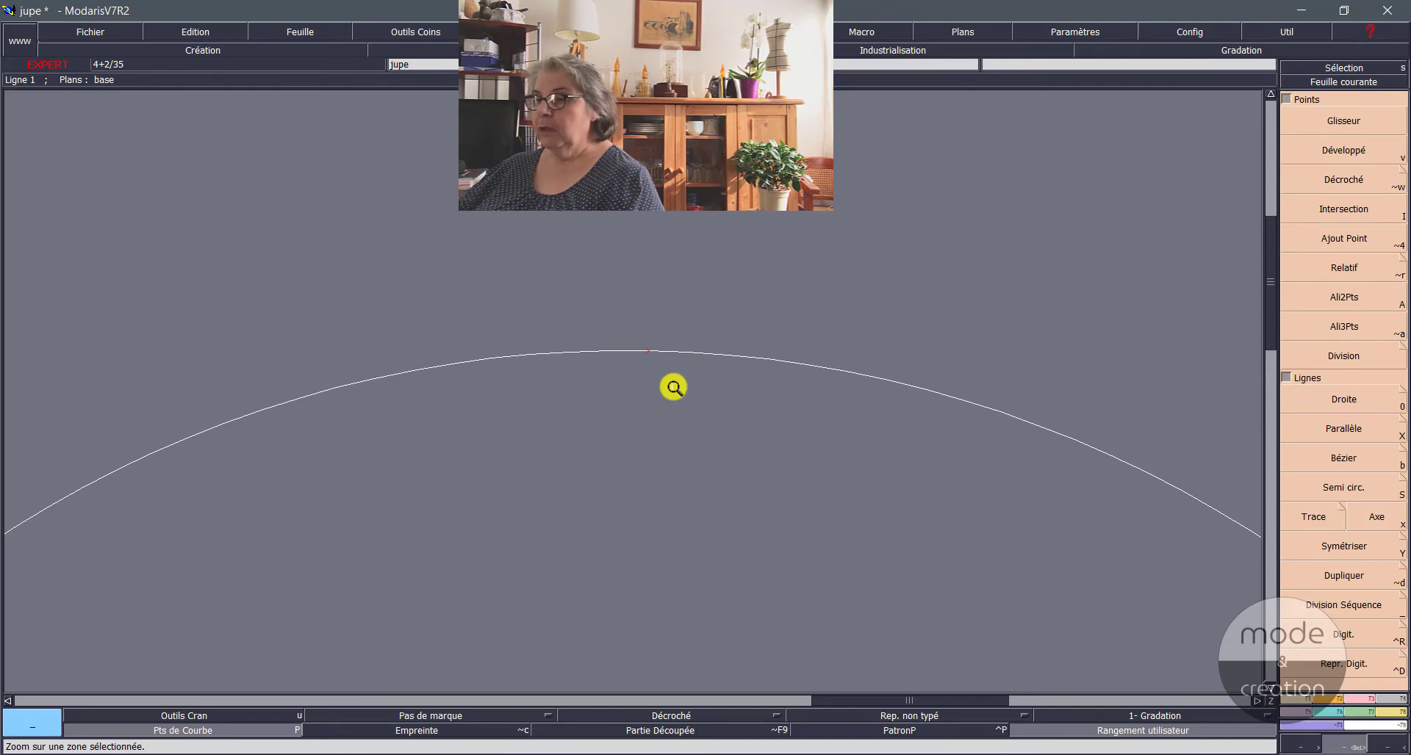
click(1269, 704)
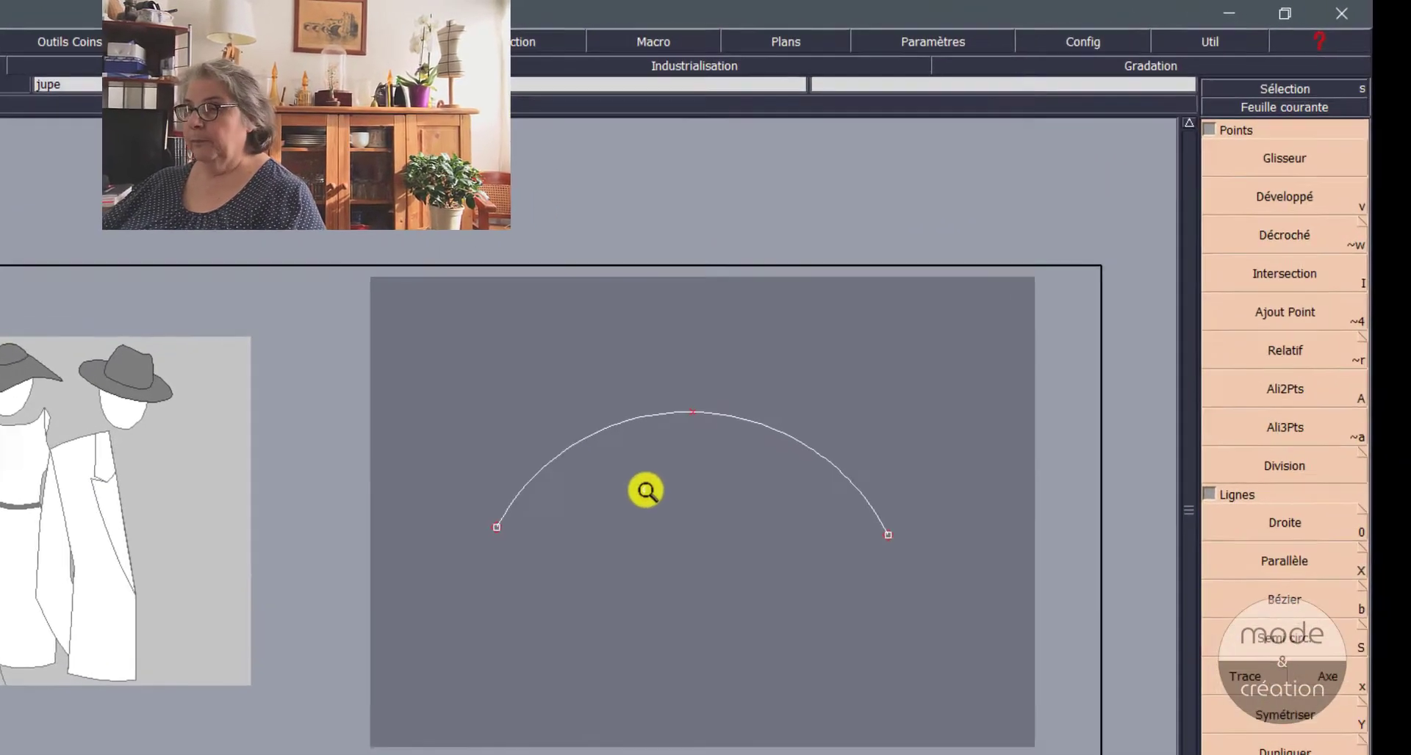
key(F3)
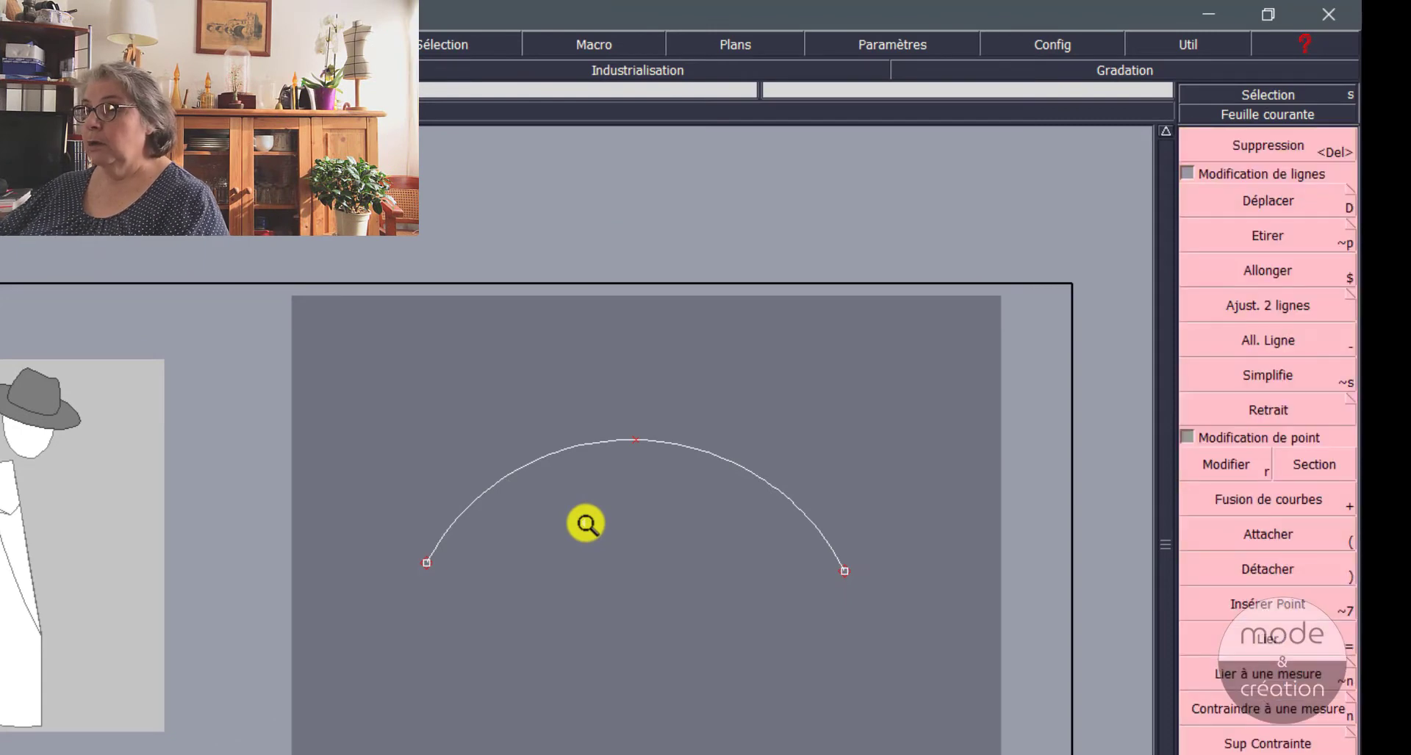
click(1196, 465)
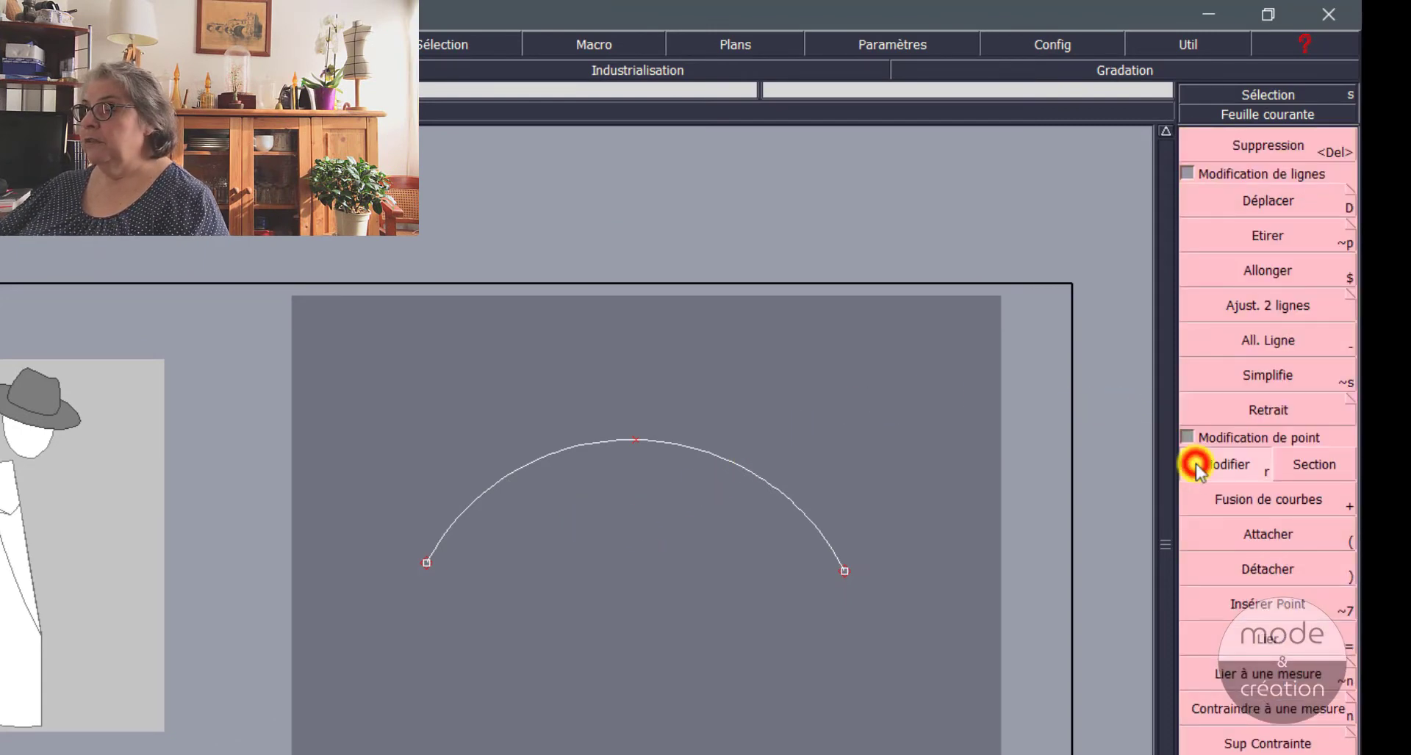
click(636, 443)
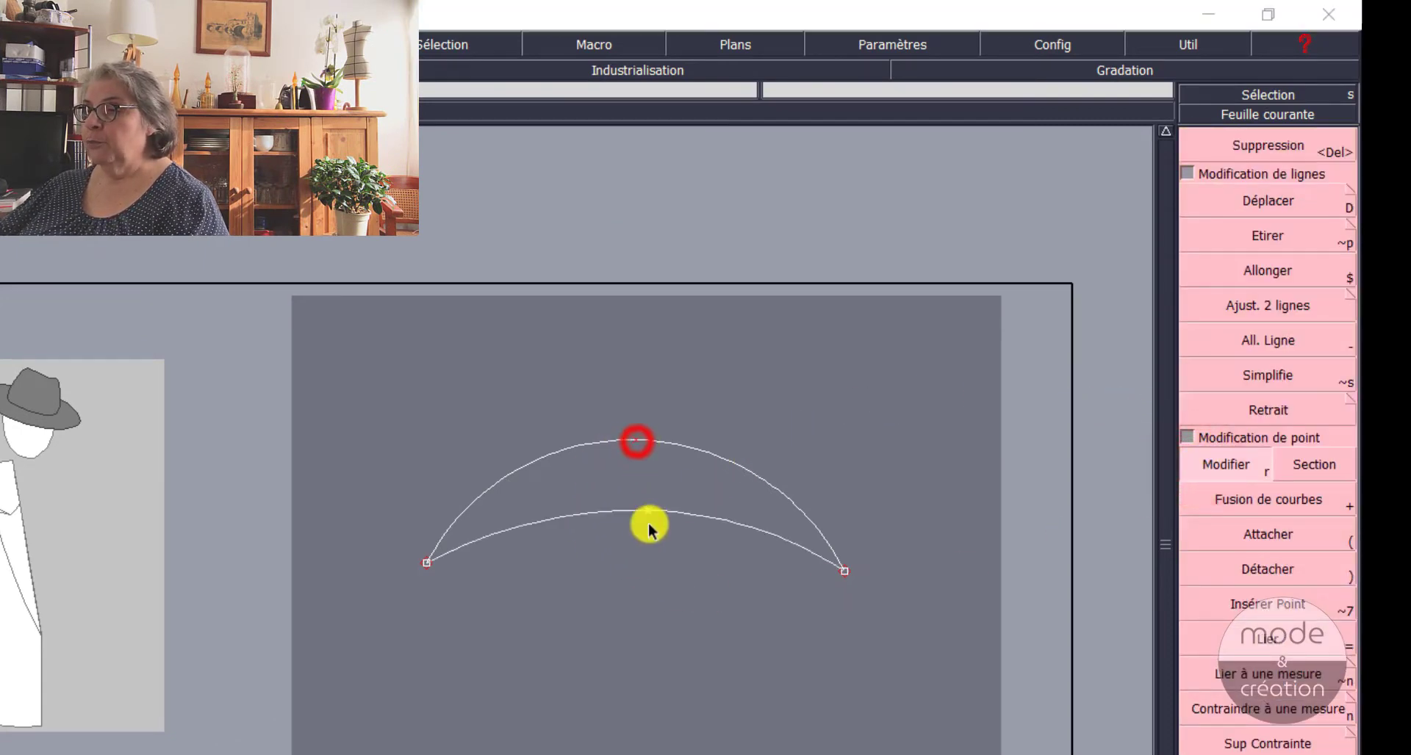
click(638, 652)
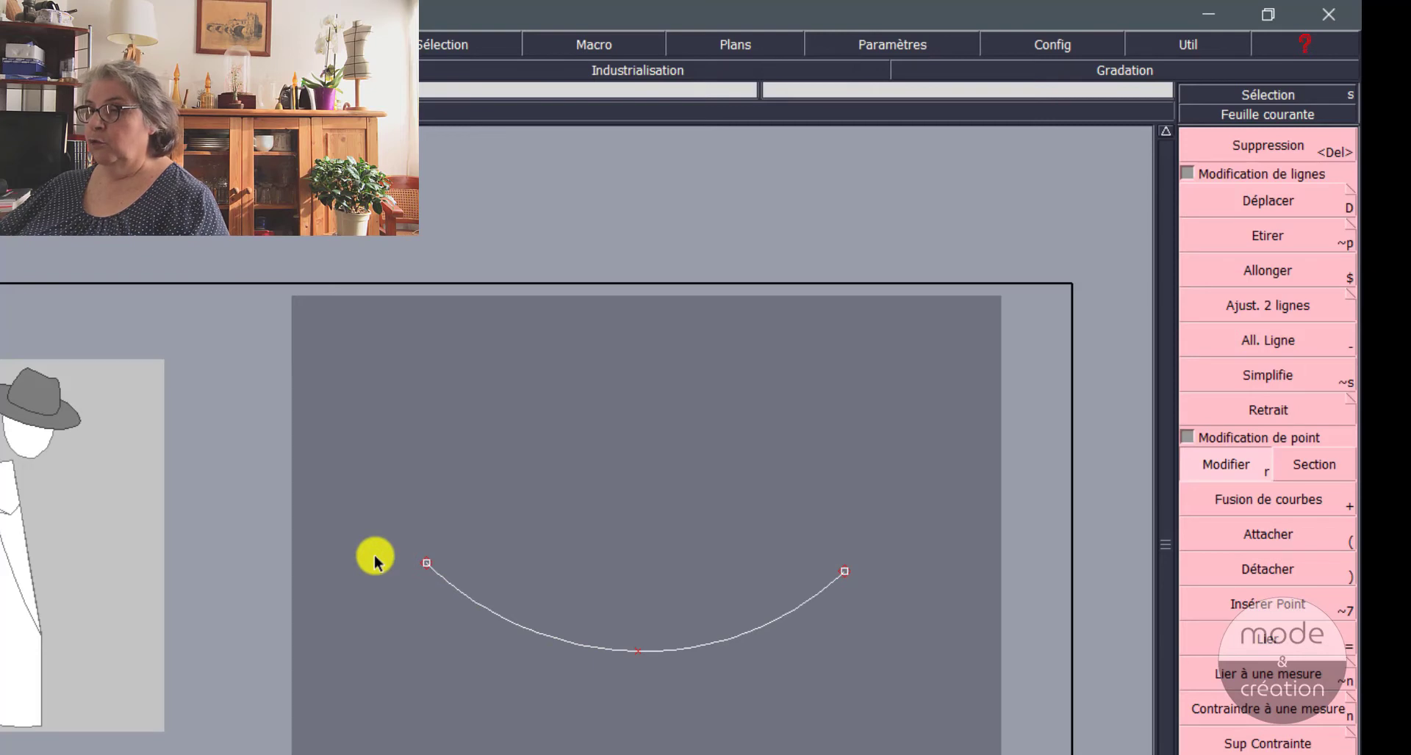
Step: Close the arc into a circle by moving its left end to the upper right and placing the other end on it
click(425, 563)
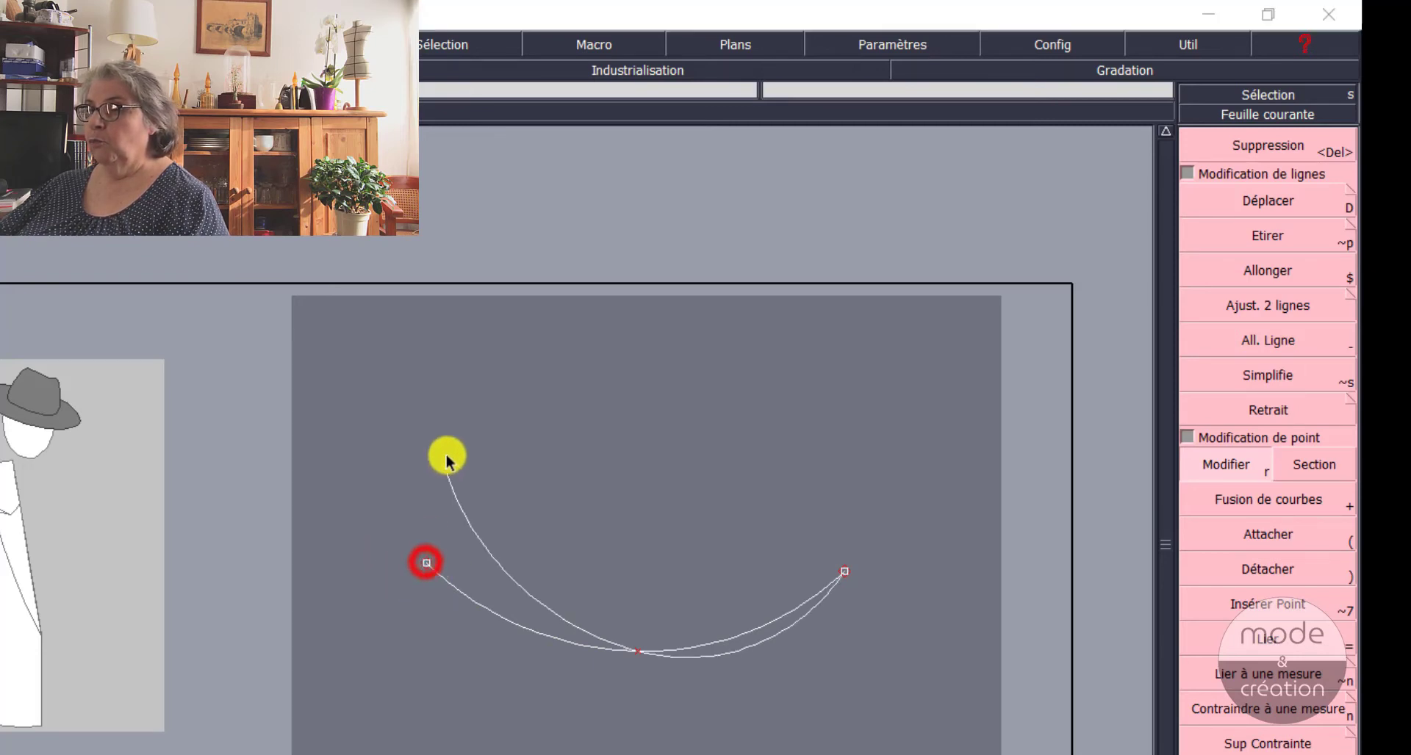
click(794, 460)
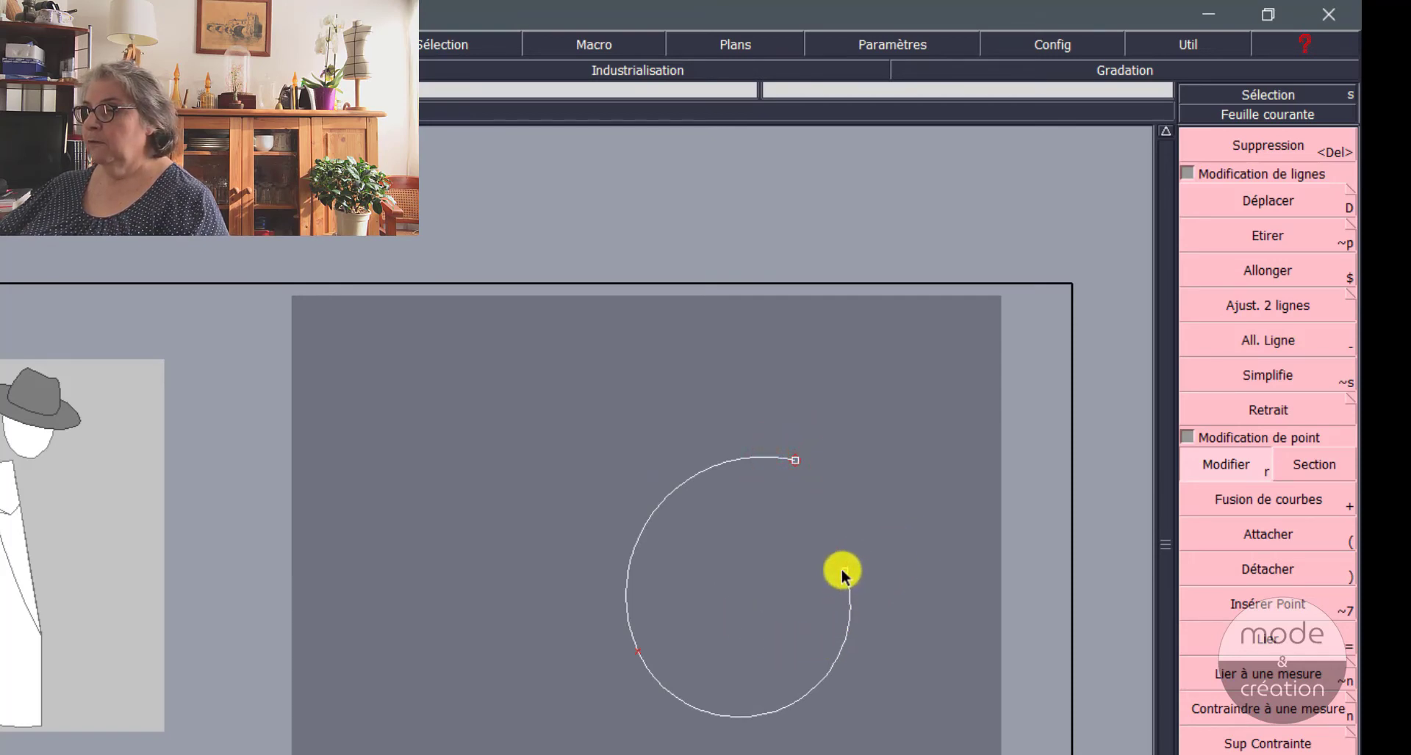
click(843, 571)
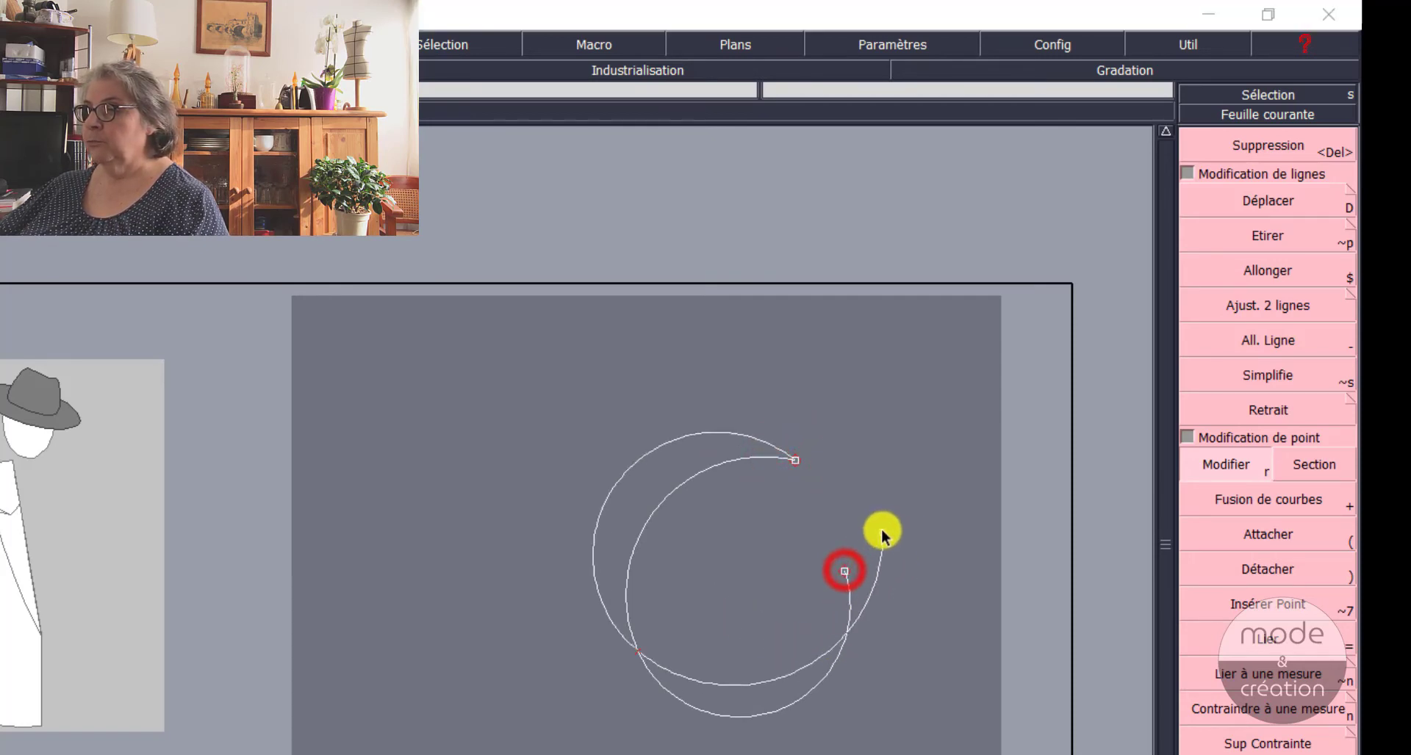
click(795, 460)
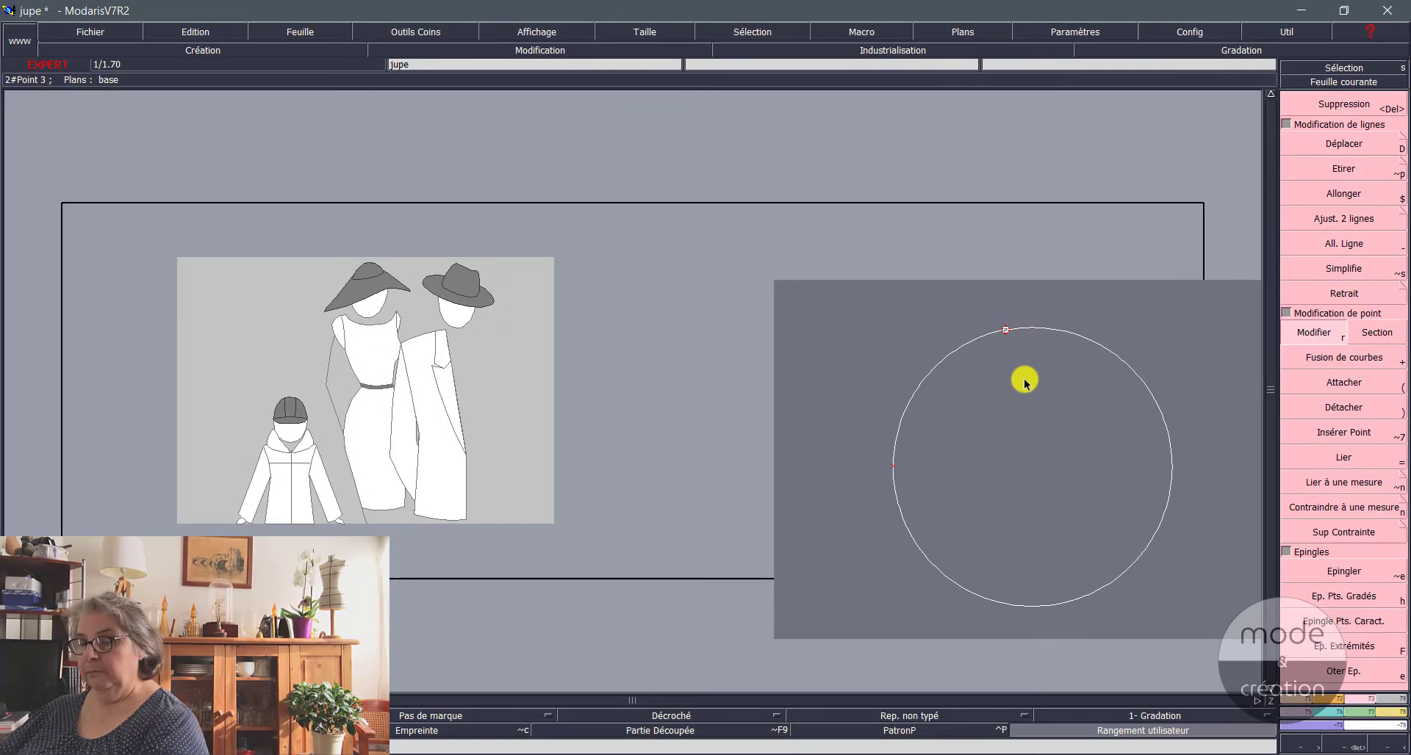
Step: Reopen the circle with Modifier by moving an end point from its closing point to the left, outside the circle
key(j)
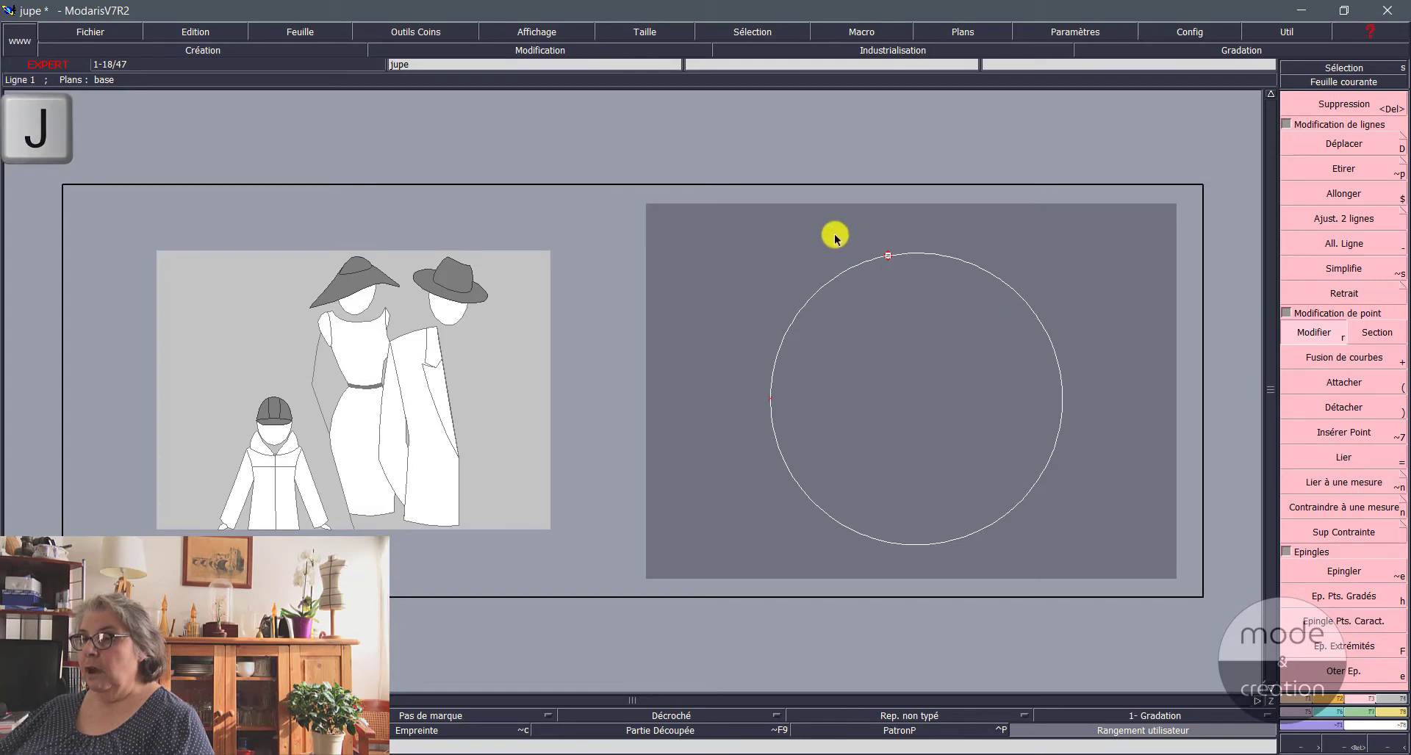
click(888, 254)
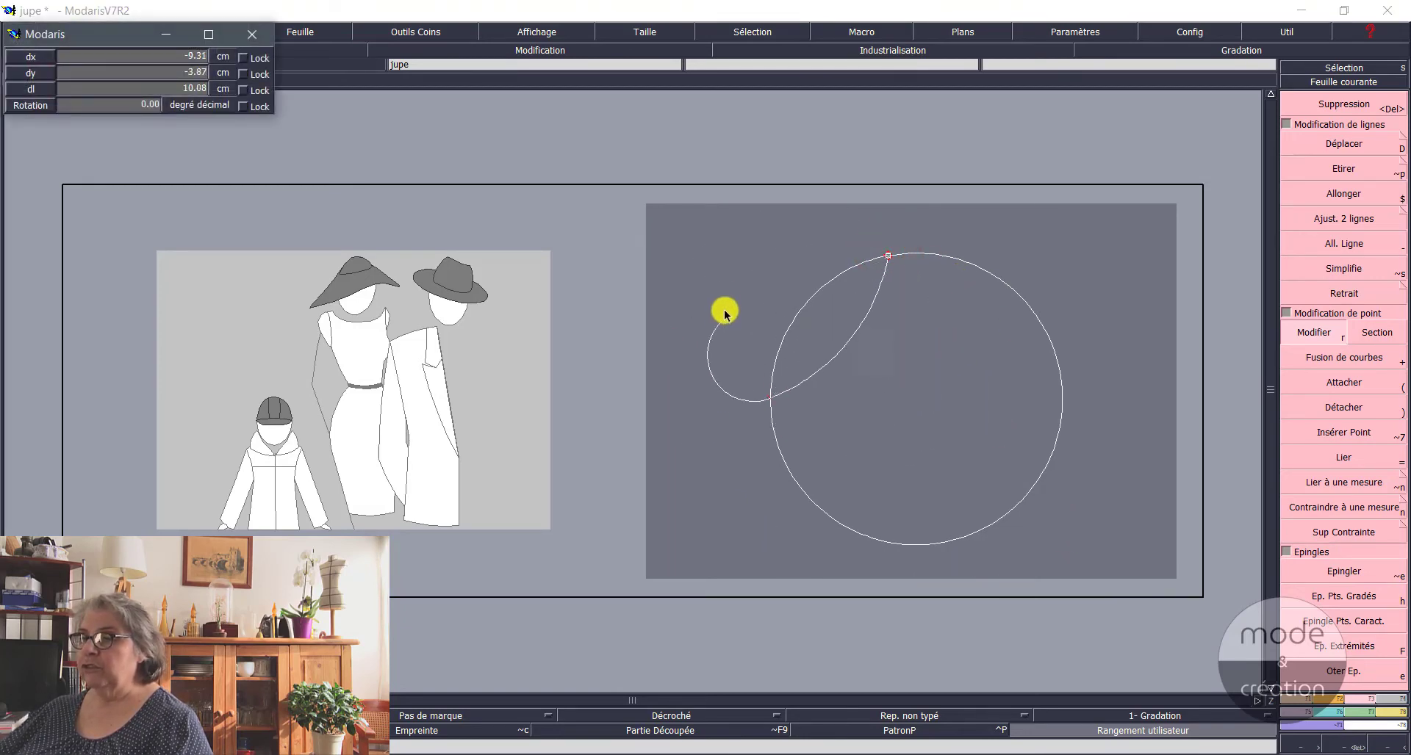
click(671, 324)
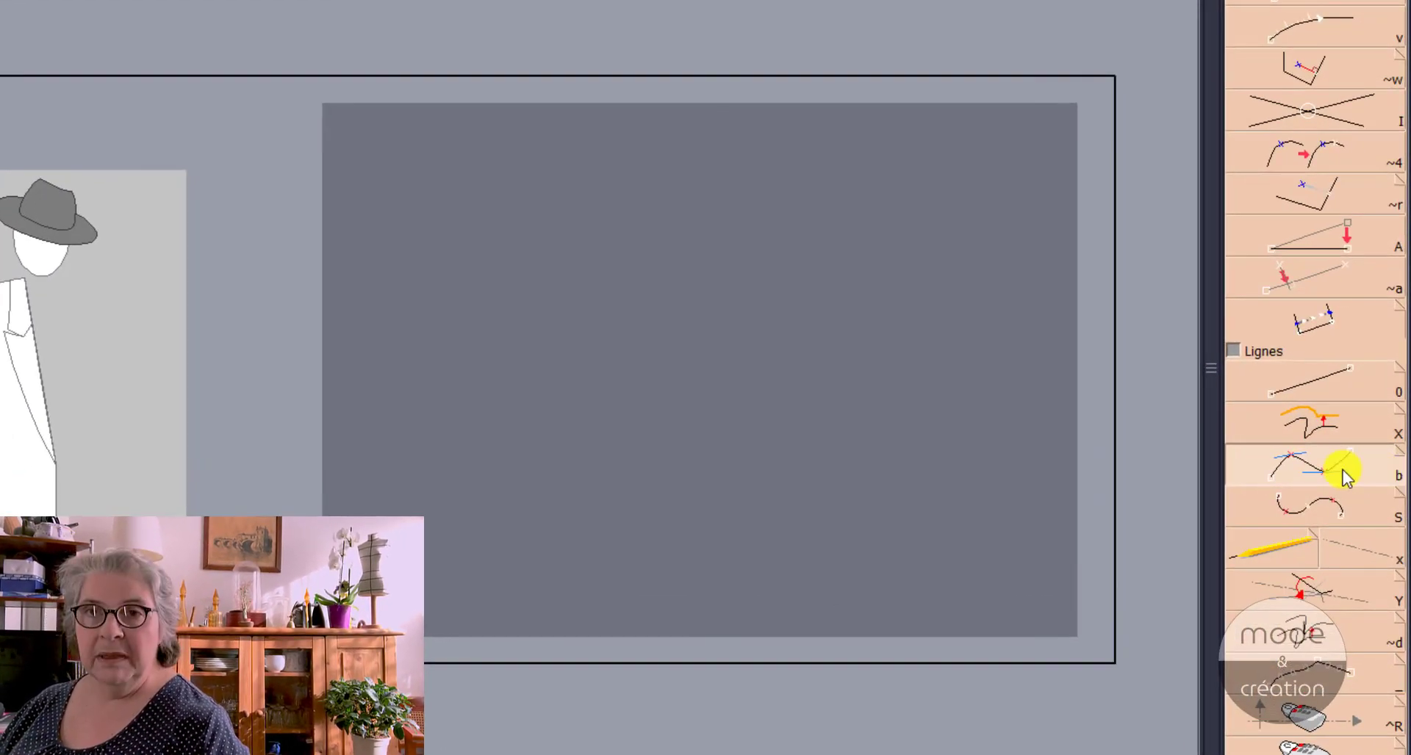
Step: Switch the tool display from icons to text names for the Bézier tool
key(space)
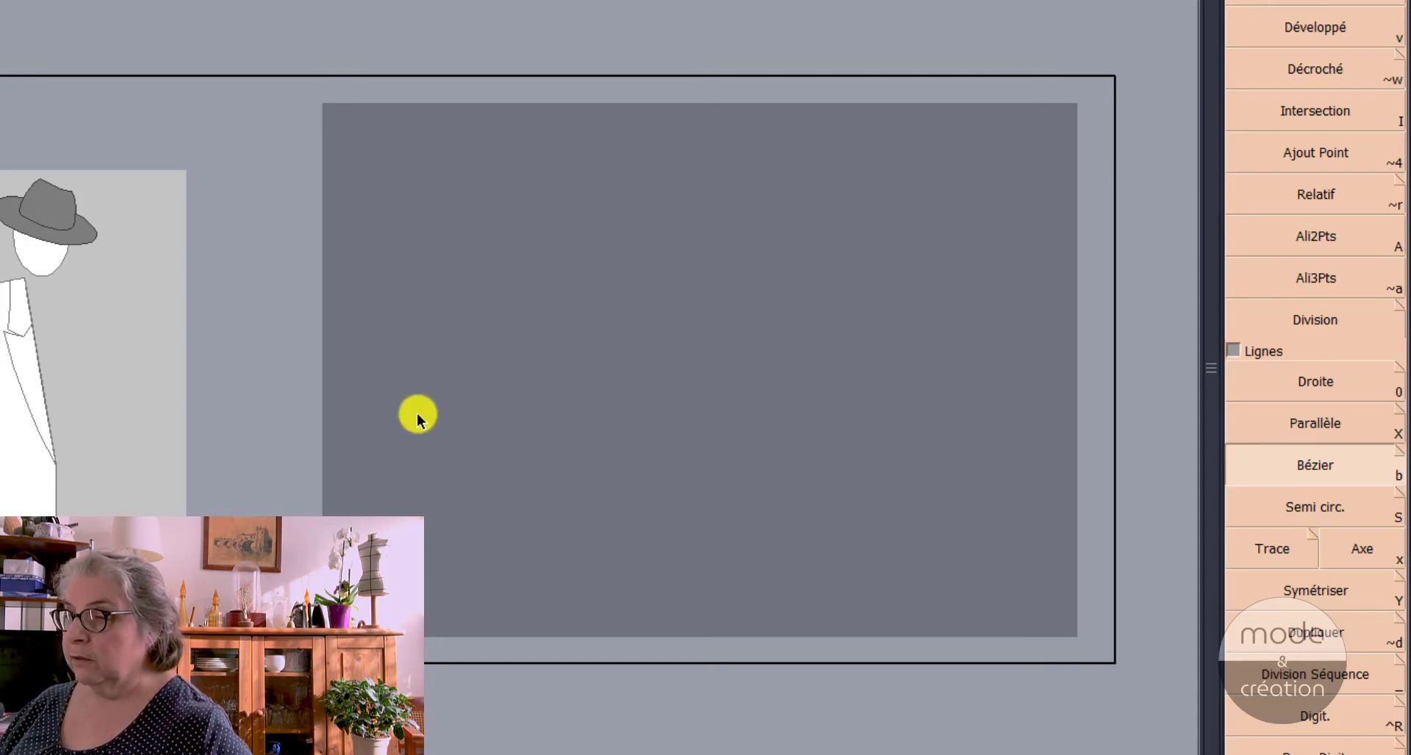
Step: Draw a horizontal two-point Bézier line across the dark grey sheet and display its tangent handles with Poignees
drag(416, 405, 1000, 424)
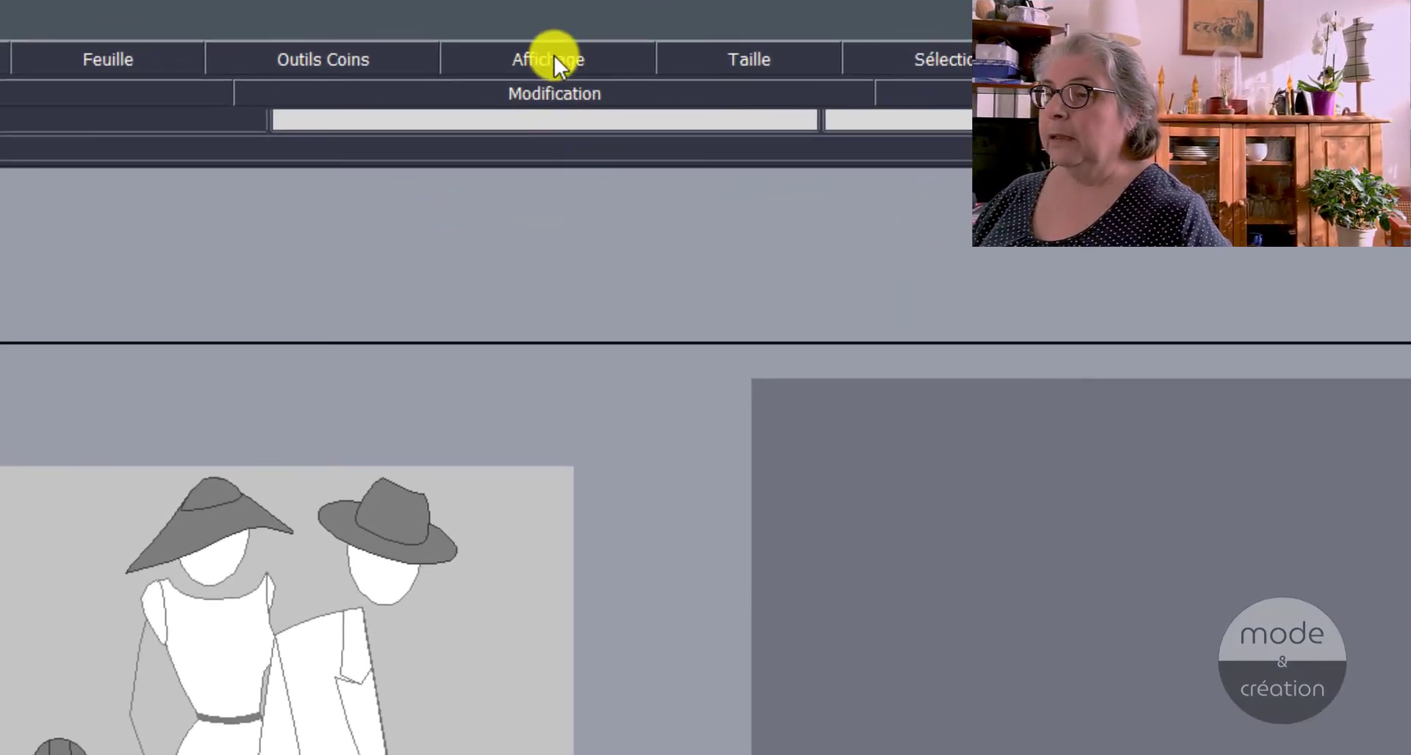
click(553, 56)
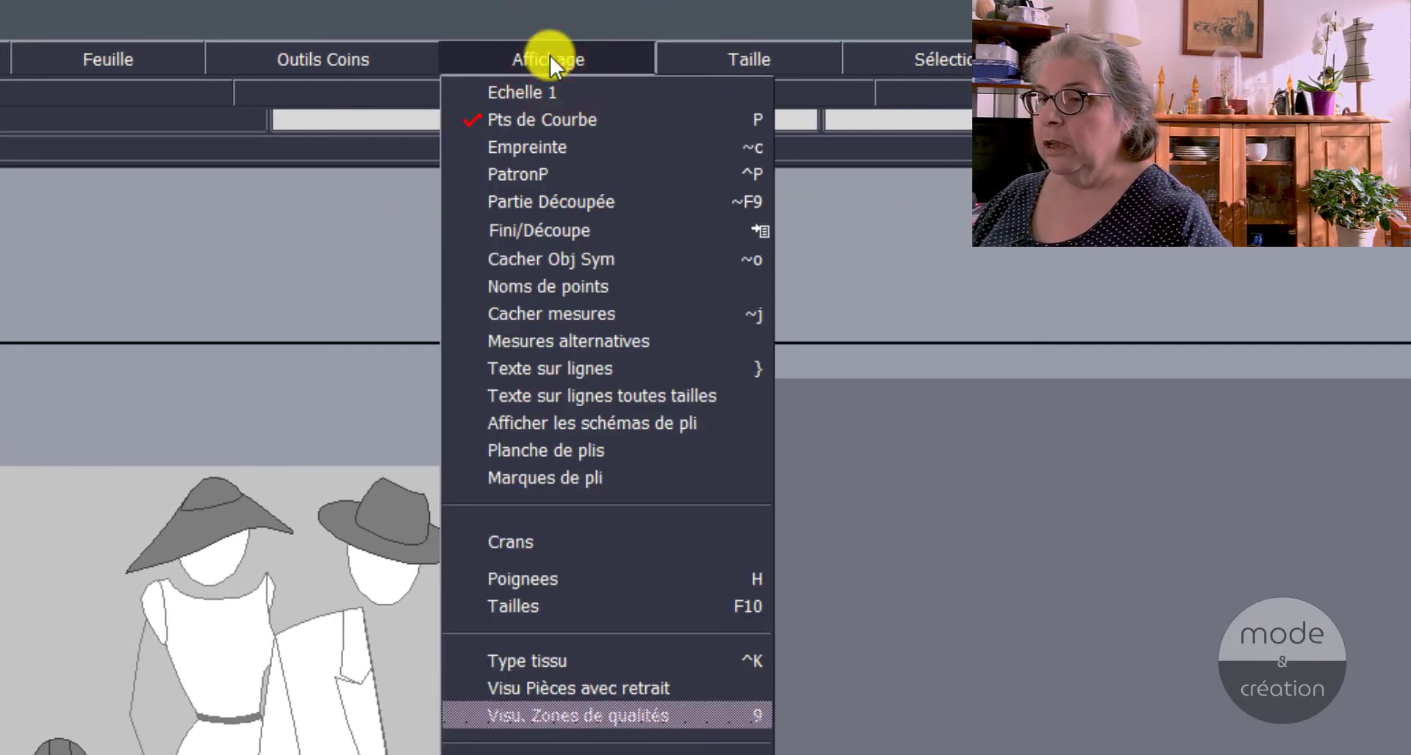
click(579, 572)
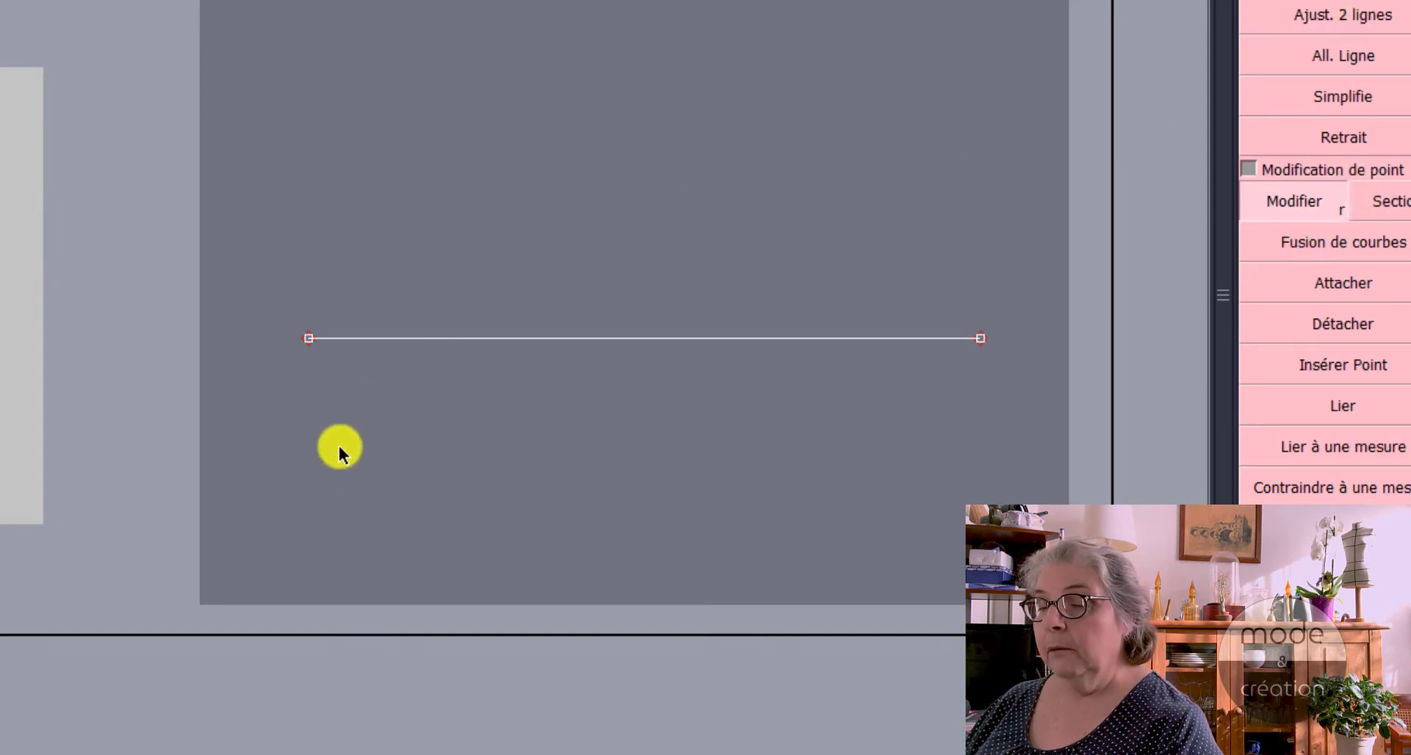
Step: Bend the Bézier line into an S with Modifier, moving the left end's handle below it and the right end's handle above it
click(414, 337)
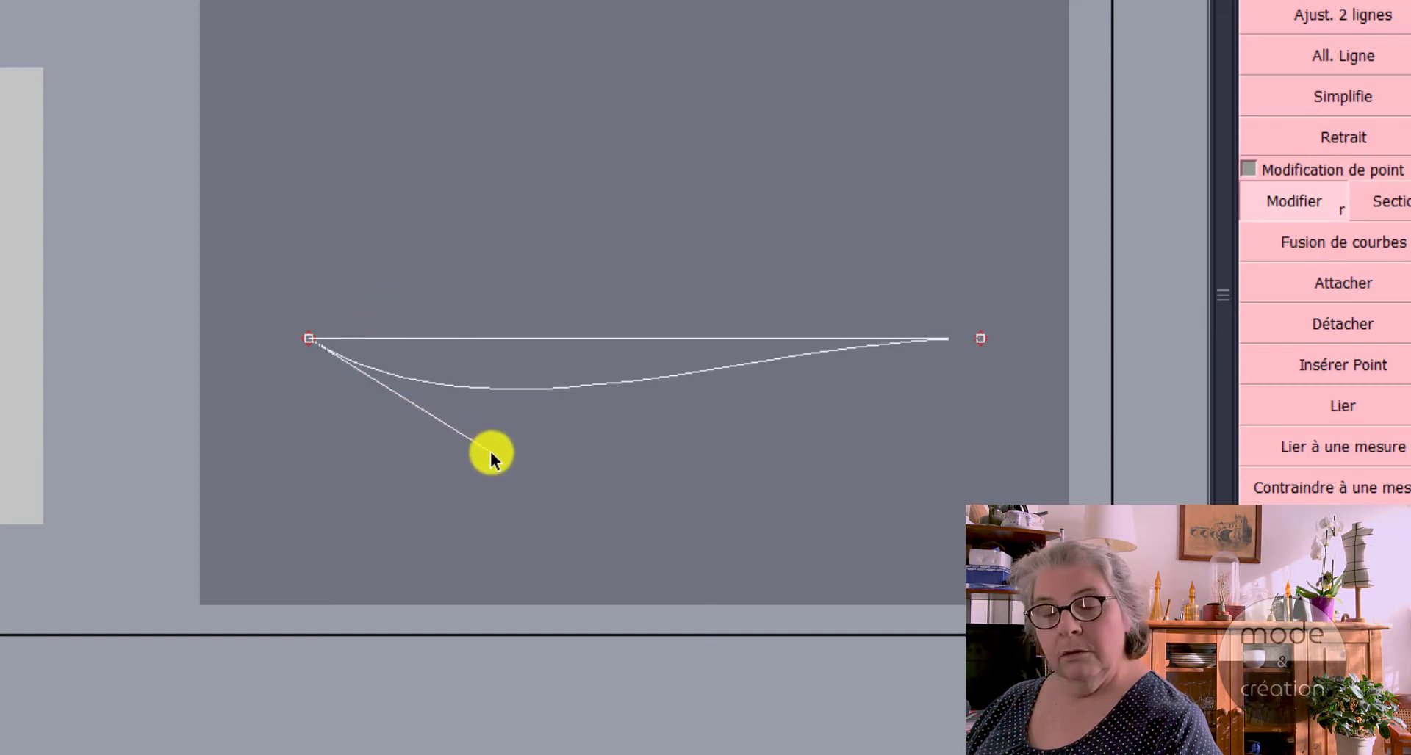
click(563, 499)
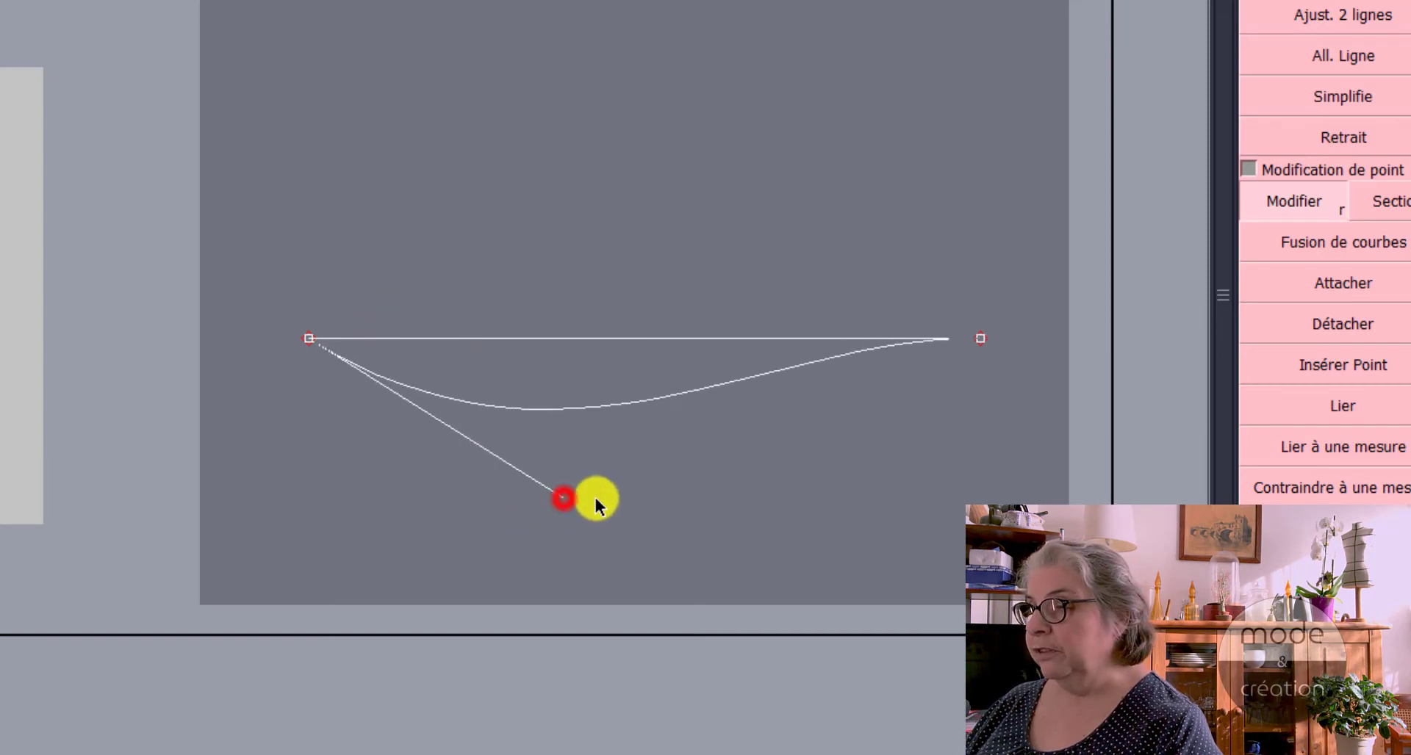
click(761, 339)
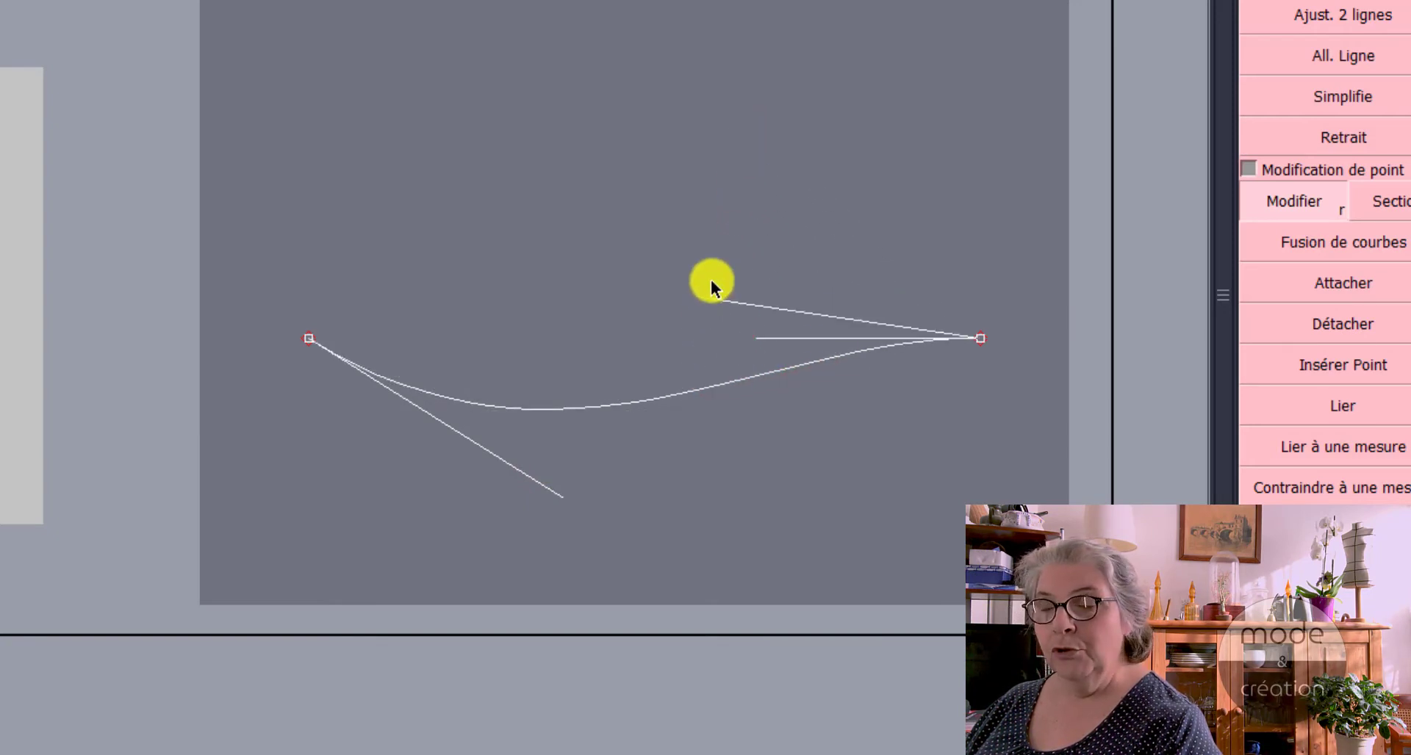
click(711, 194)
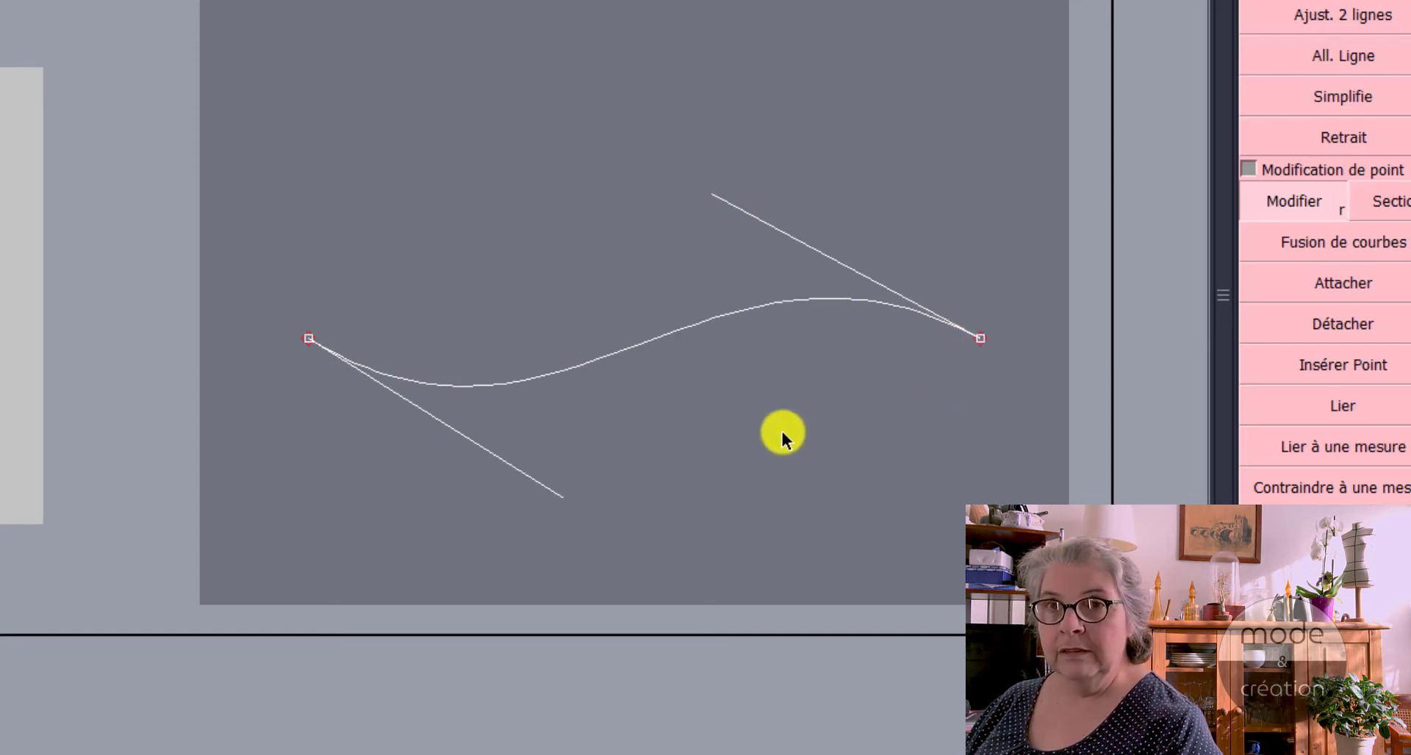
Step: Reshape the S-curve into a single arch by moving the left handle above the curve and the right handle farther up and right
click(563, 498)
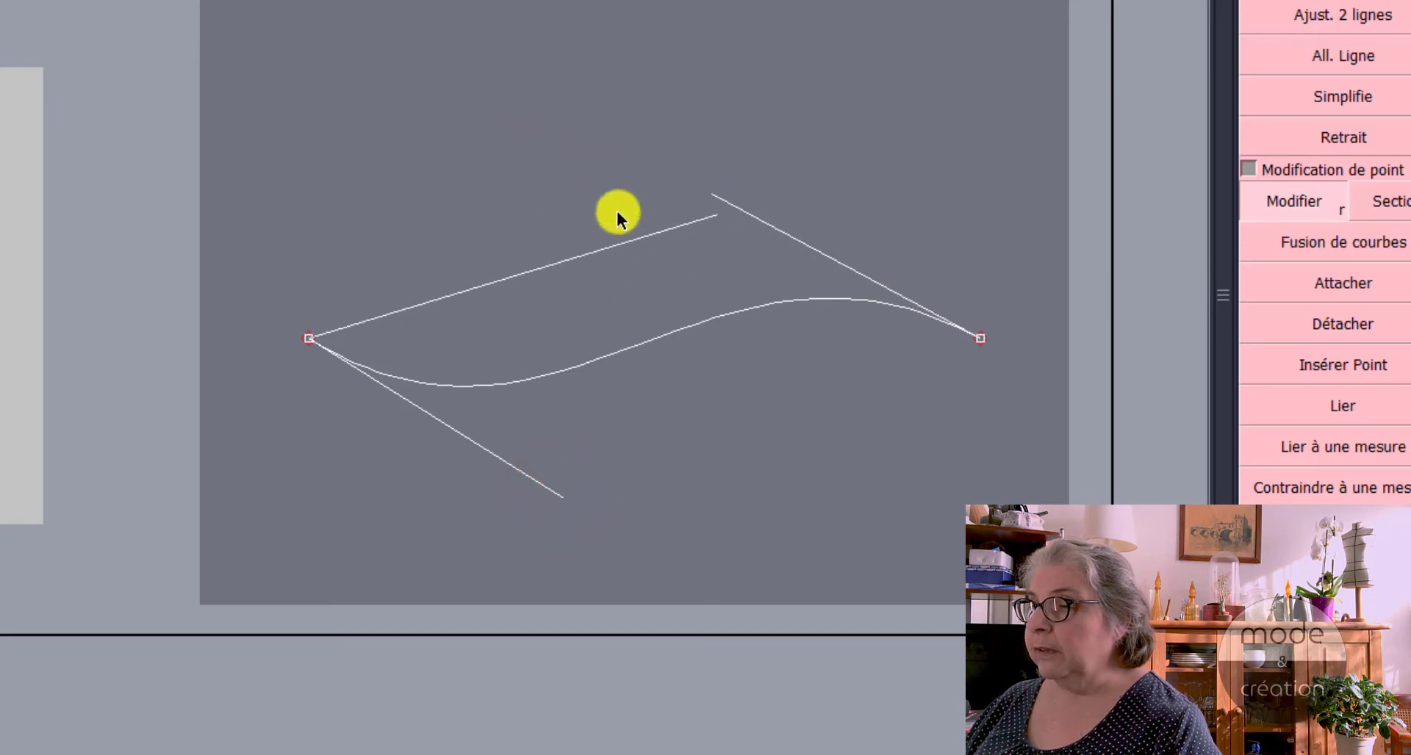
click(463, 167)
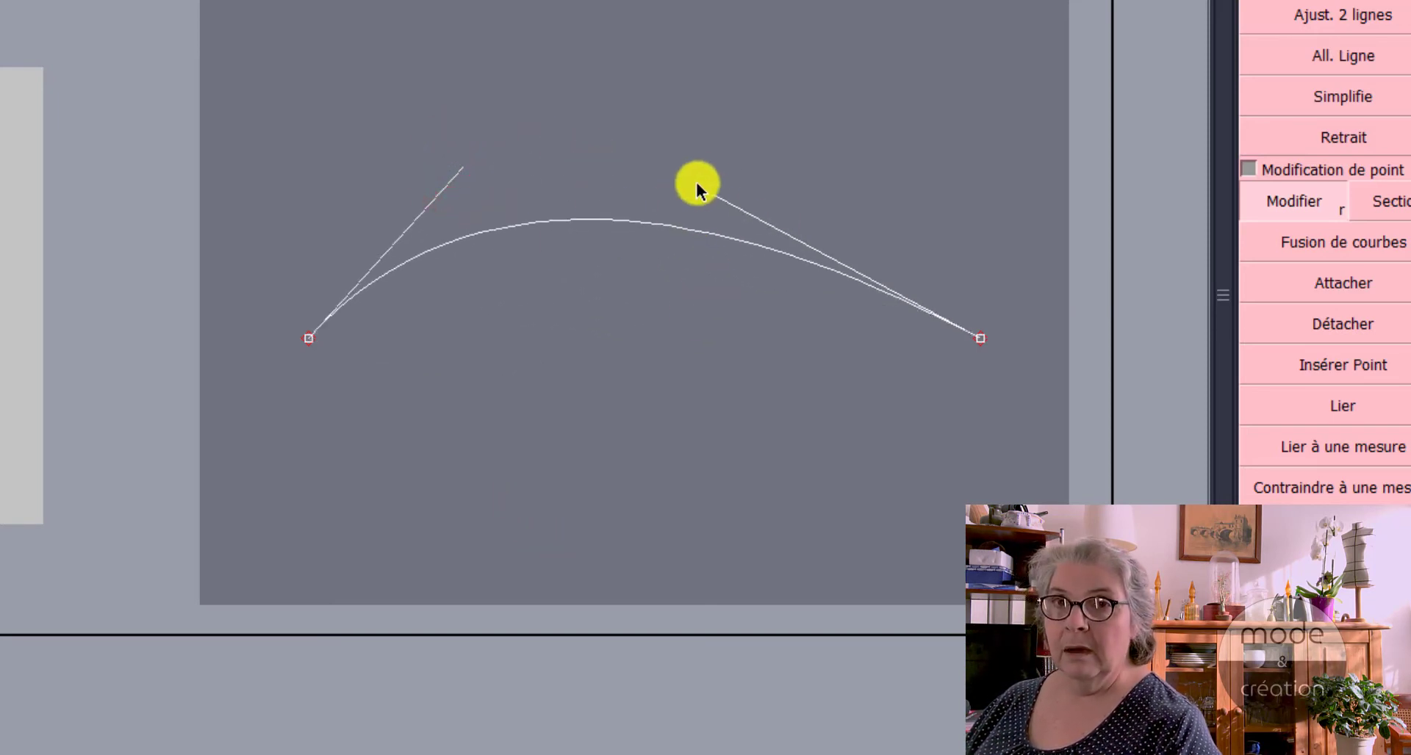
click(712, 197)
click(820, 111)
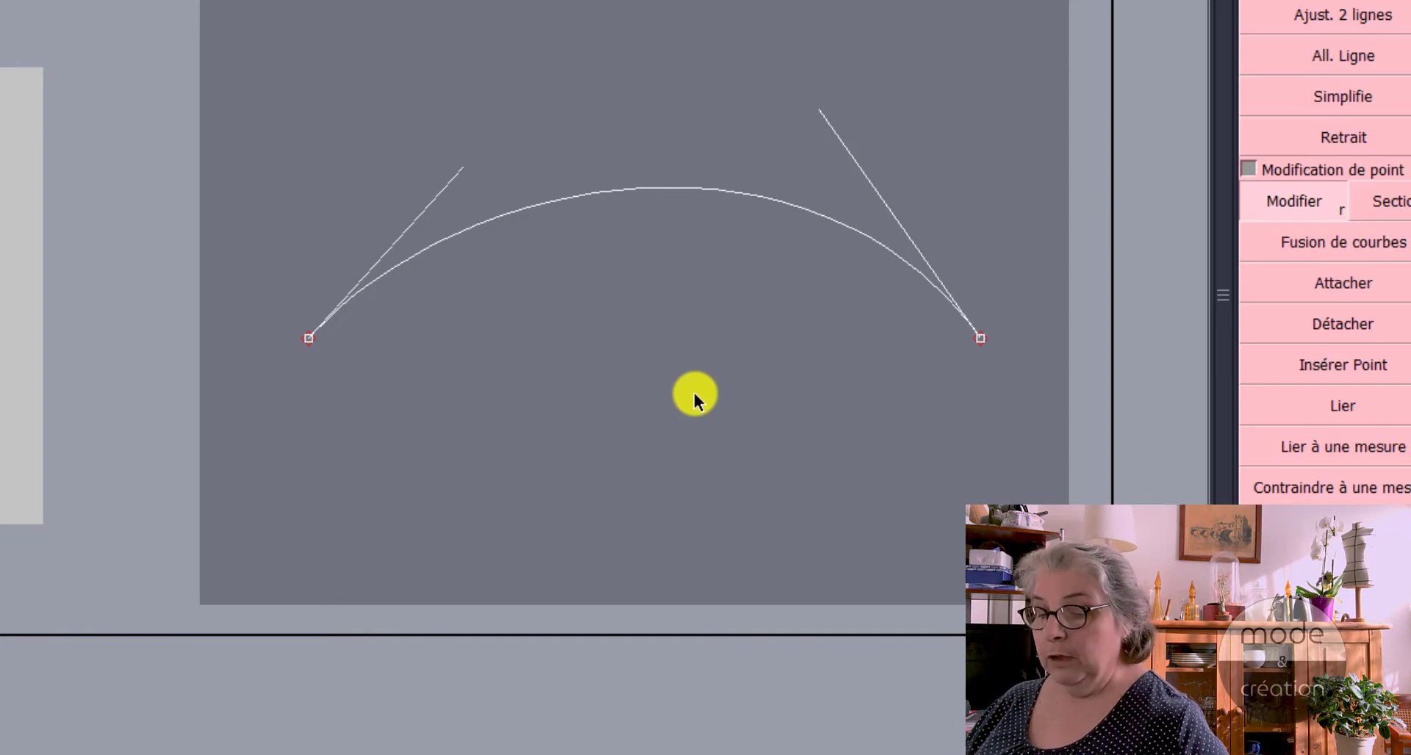
Step: Draw a second Bézier curve beneath the arch through three points, with the middle point higher than the two ends
key(F1)
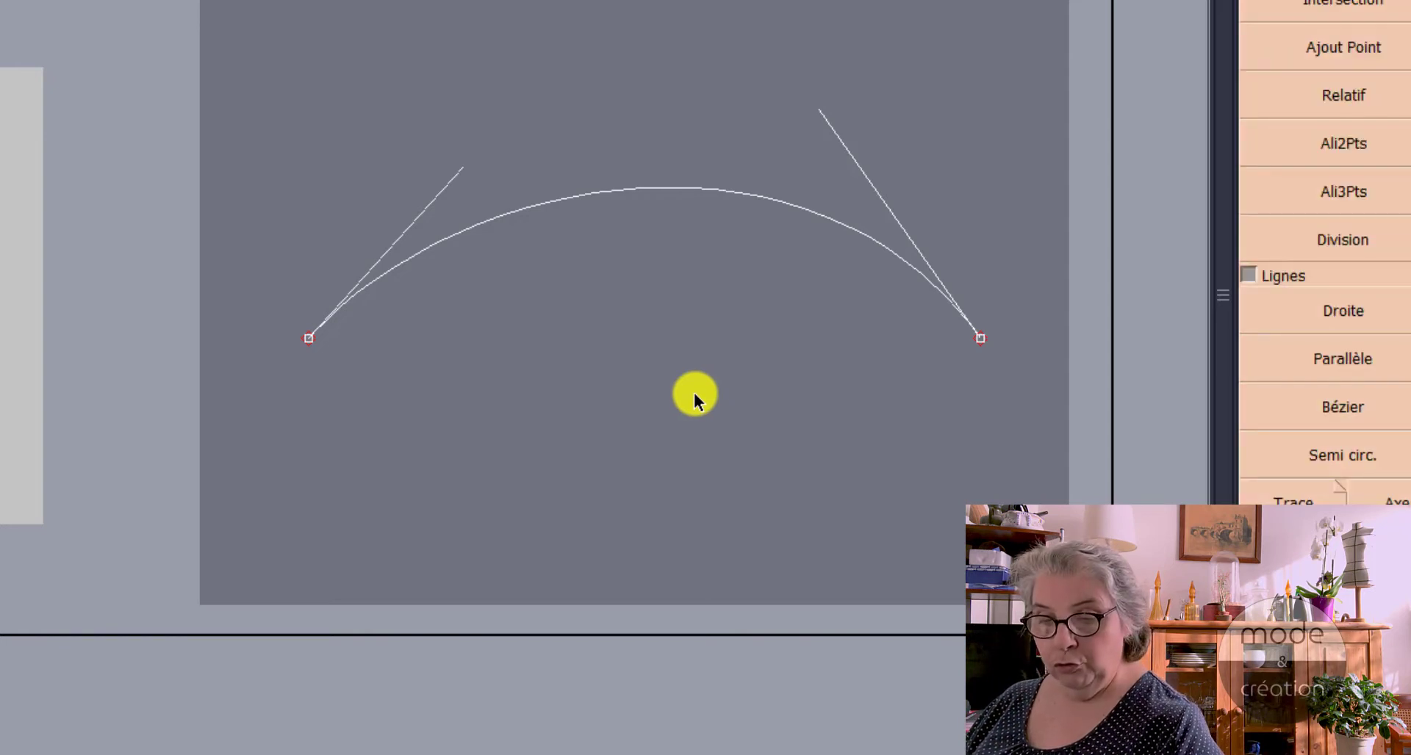
click(1343, 409)
click(325, 443)
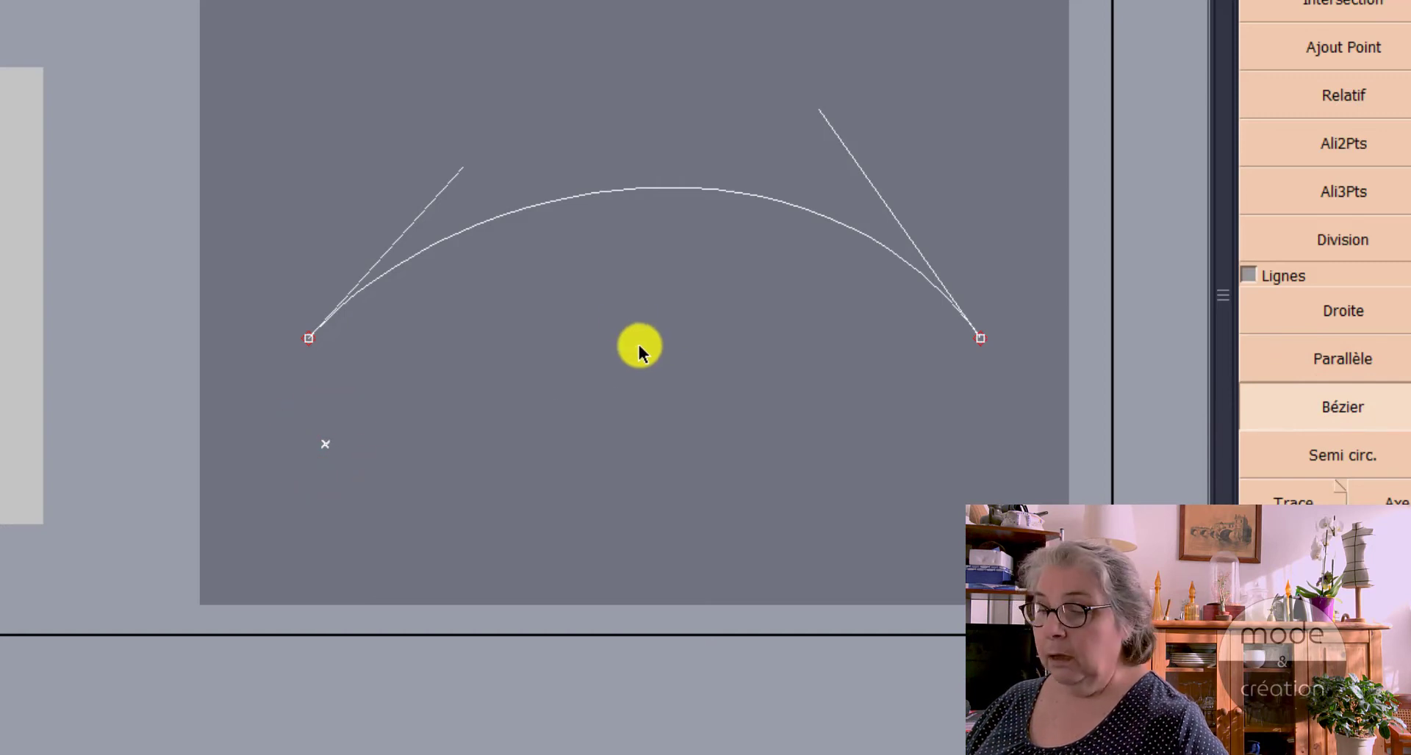
click(618, 288)
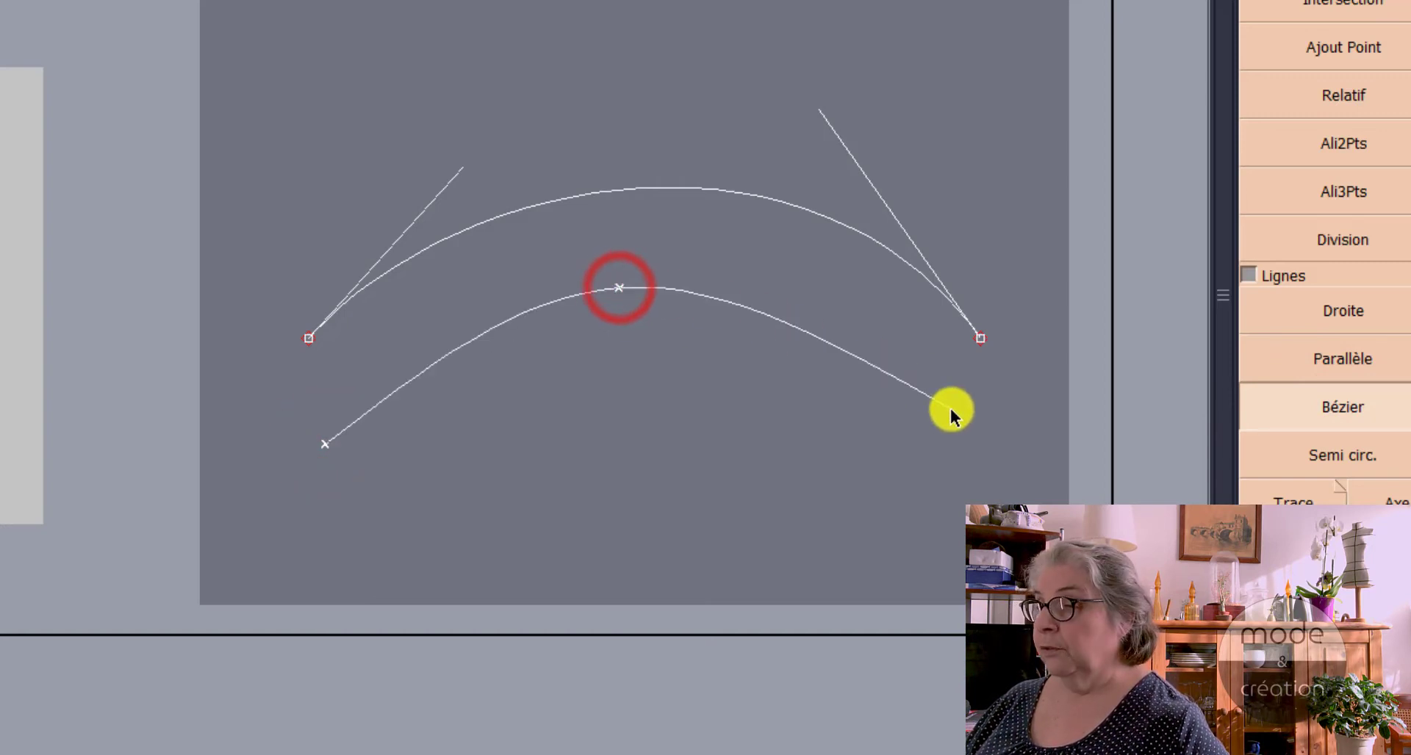
click(986, 459)
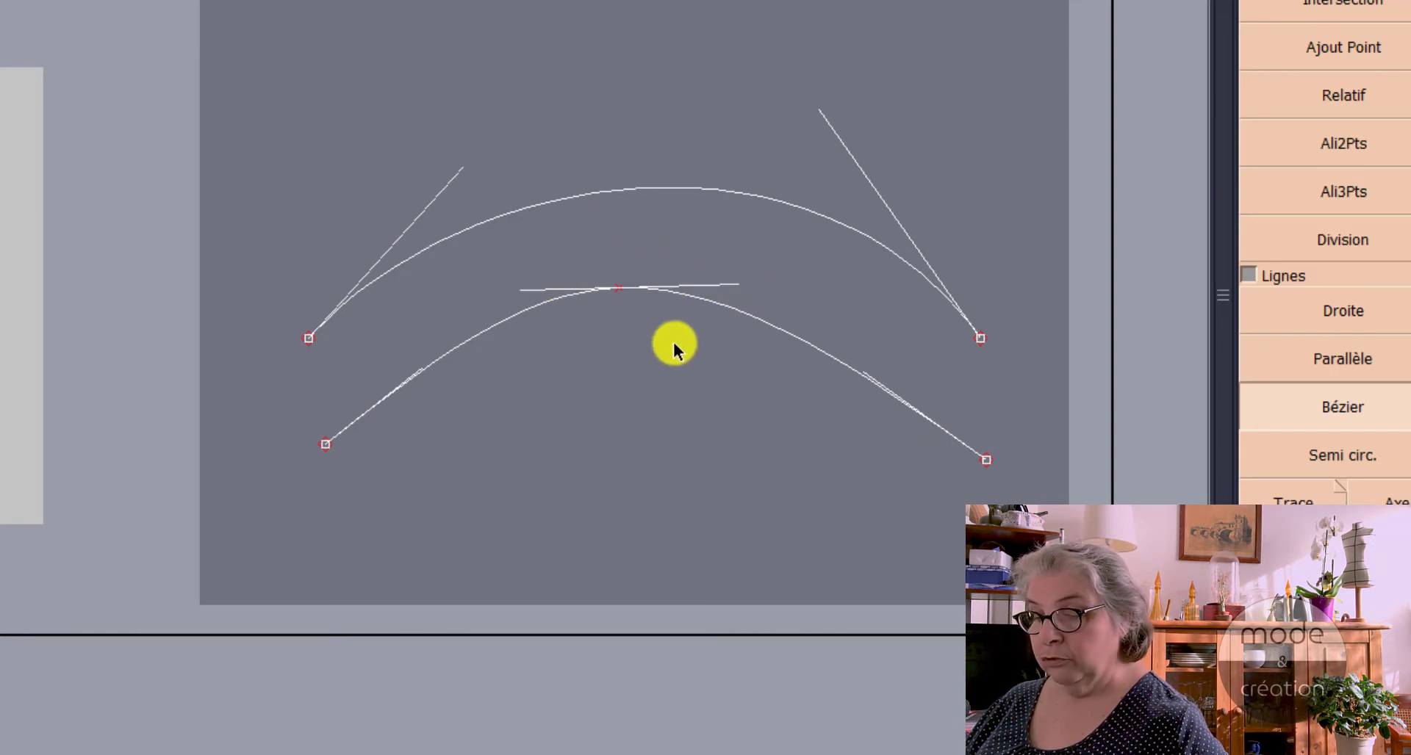
key(Escape)
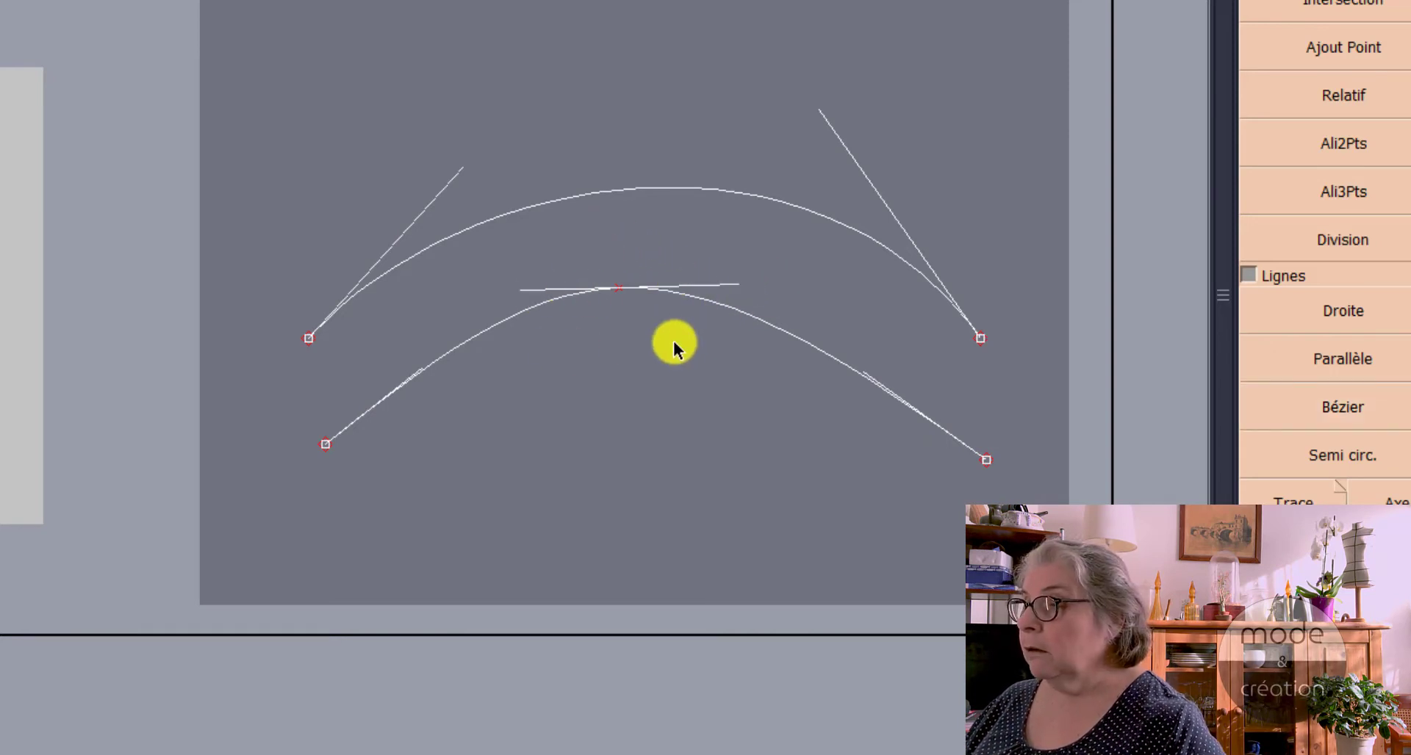
Step: Reshape the lower Bézier curve with Modifier by moving the middle point's tangent handles and the handles of both end points
key(F3)
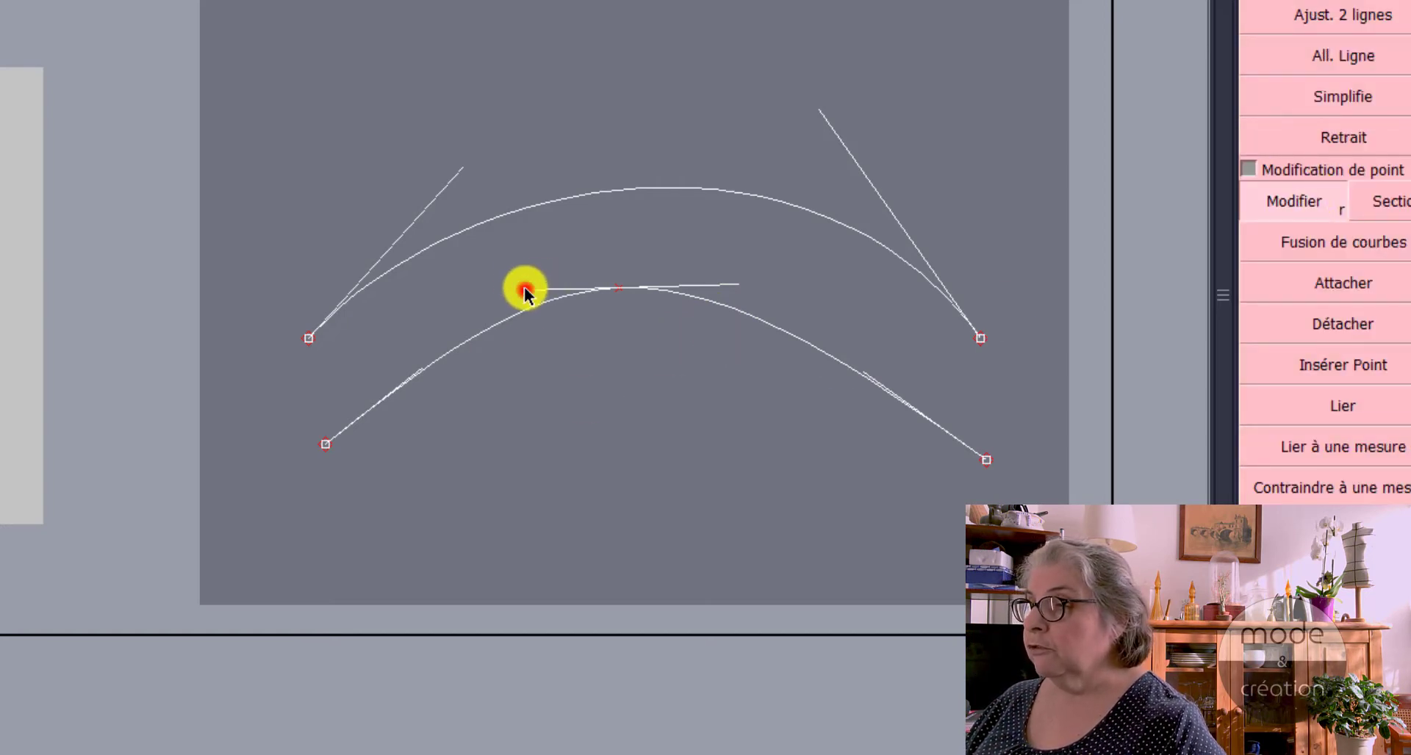
drag(525, 293, 565, 408)
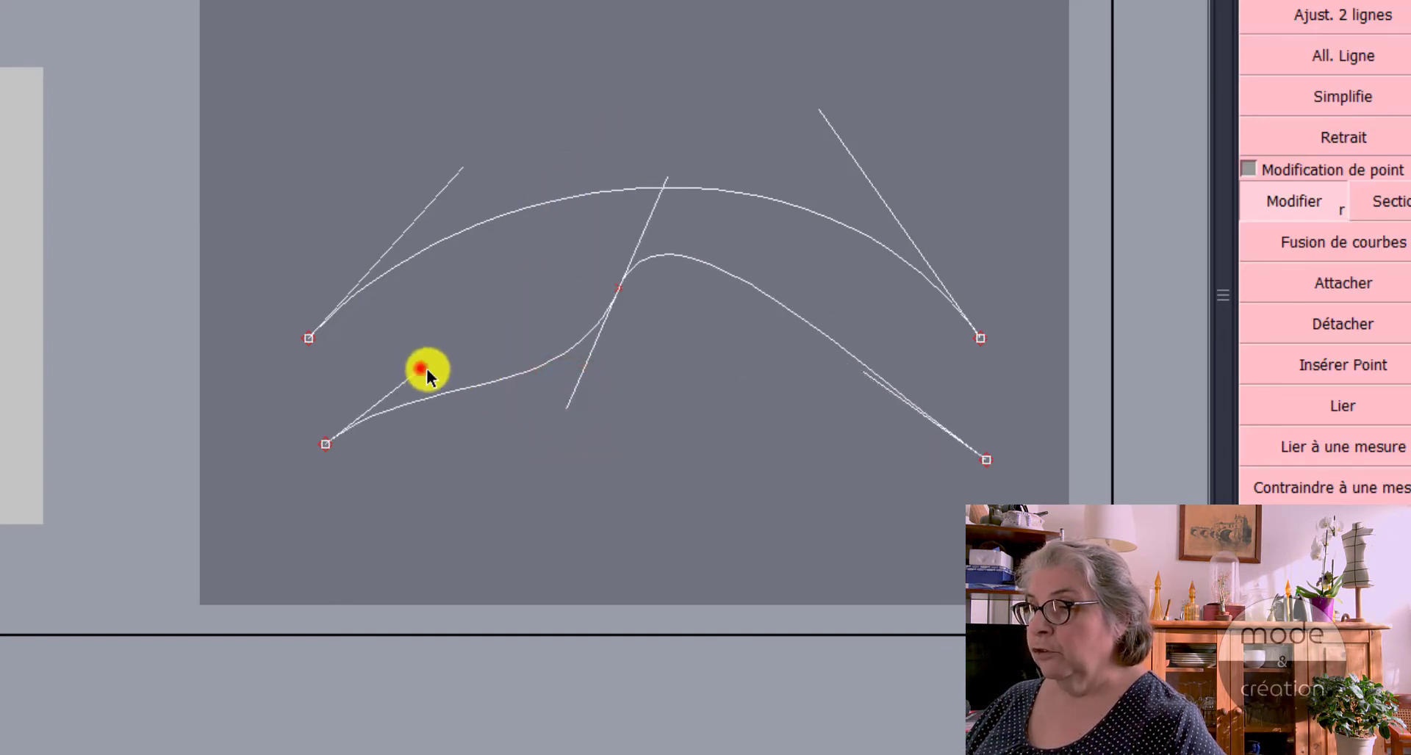
drag(423, 367, 485, 454)
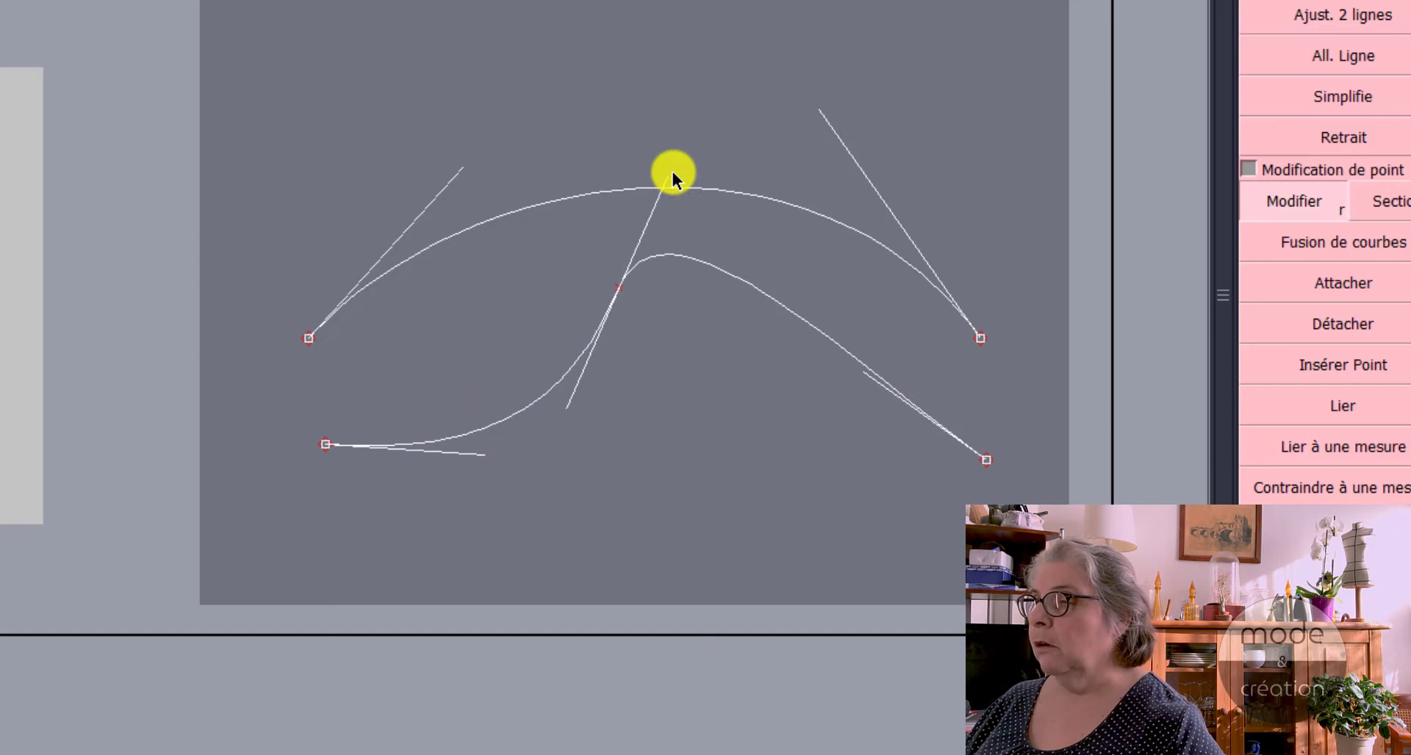
drag(664, 183, 670, 258)
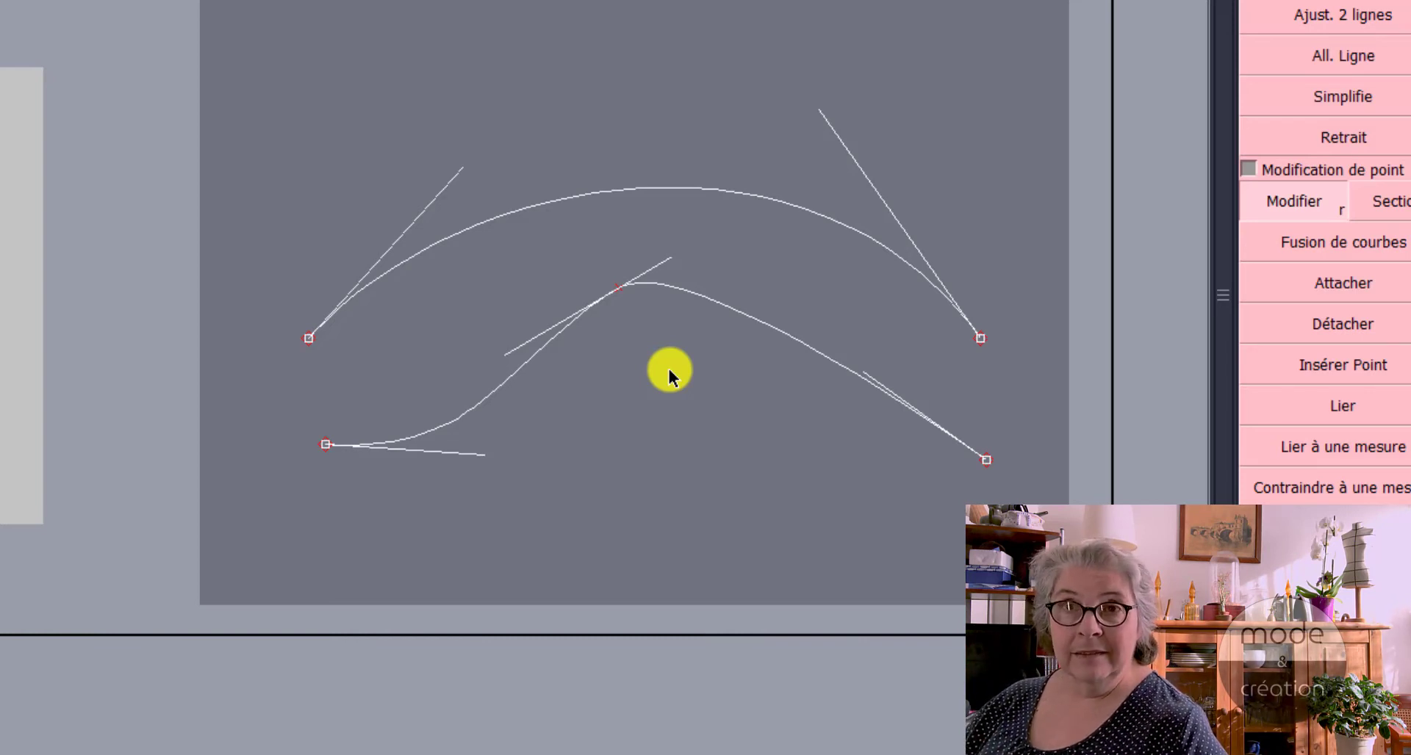
drag(869, 369, 707, 455)
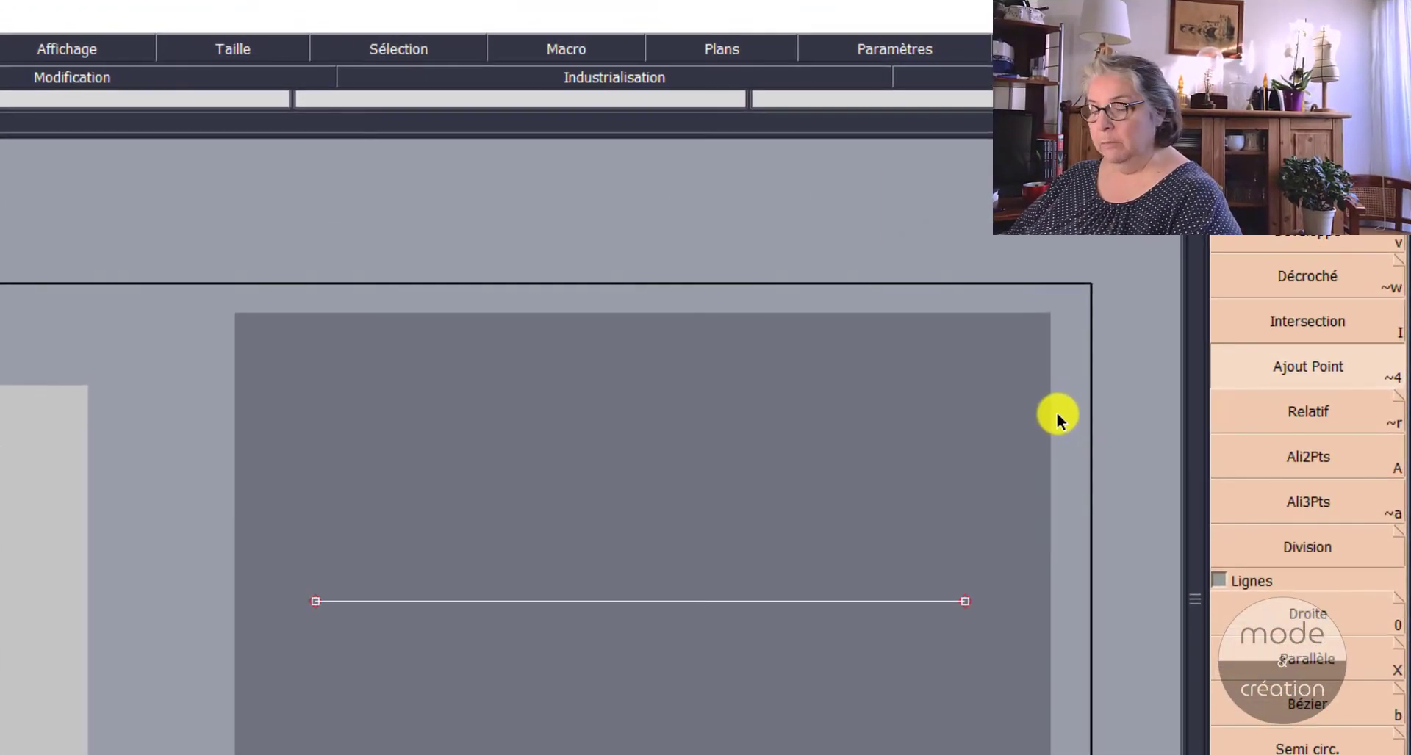
Step: Switch the tool display to icons to see the Ajout Point symbol, and return it to text names
click(1107, 365)
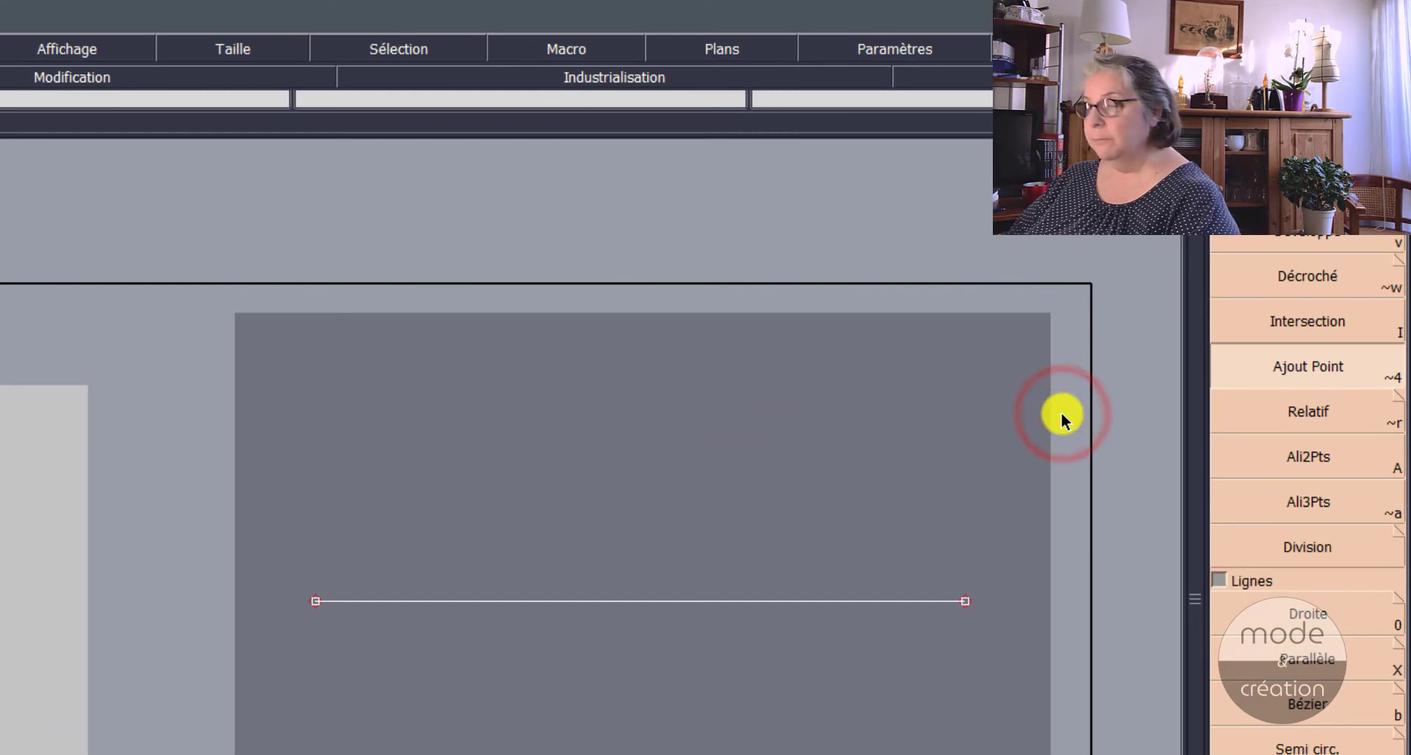
key(ctrl+u)
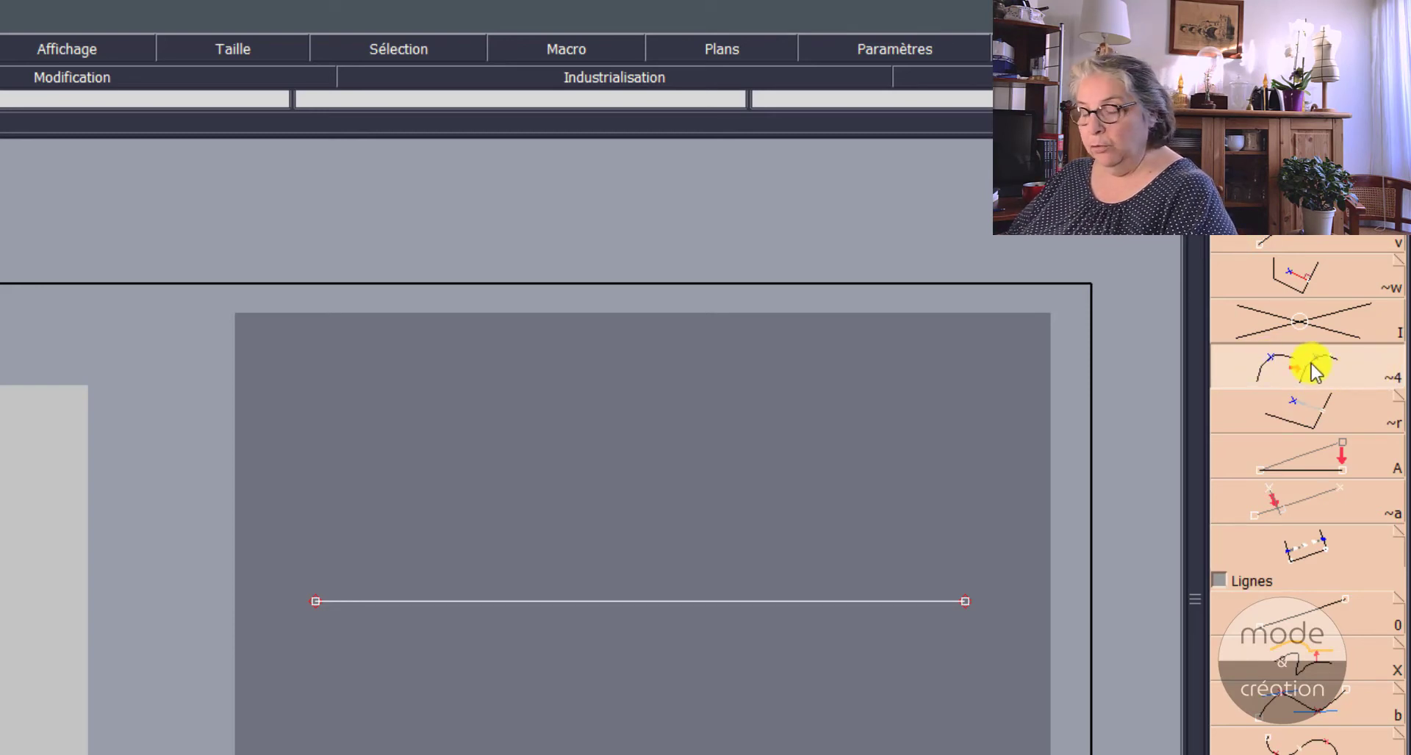
key(ctrl+u)
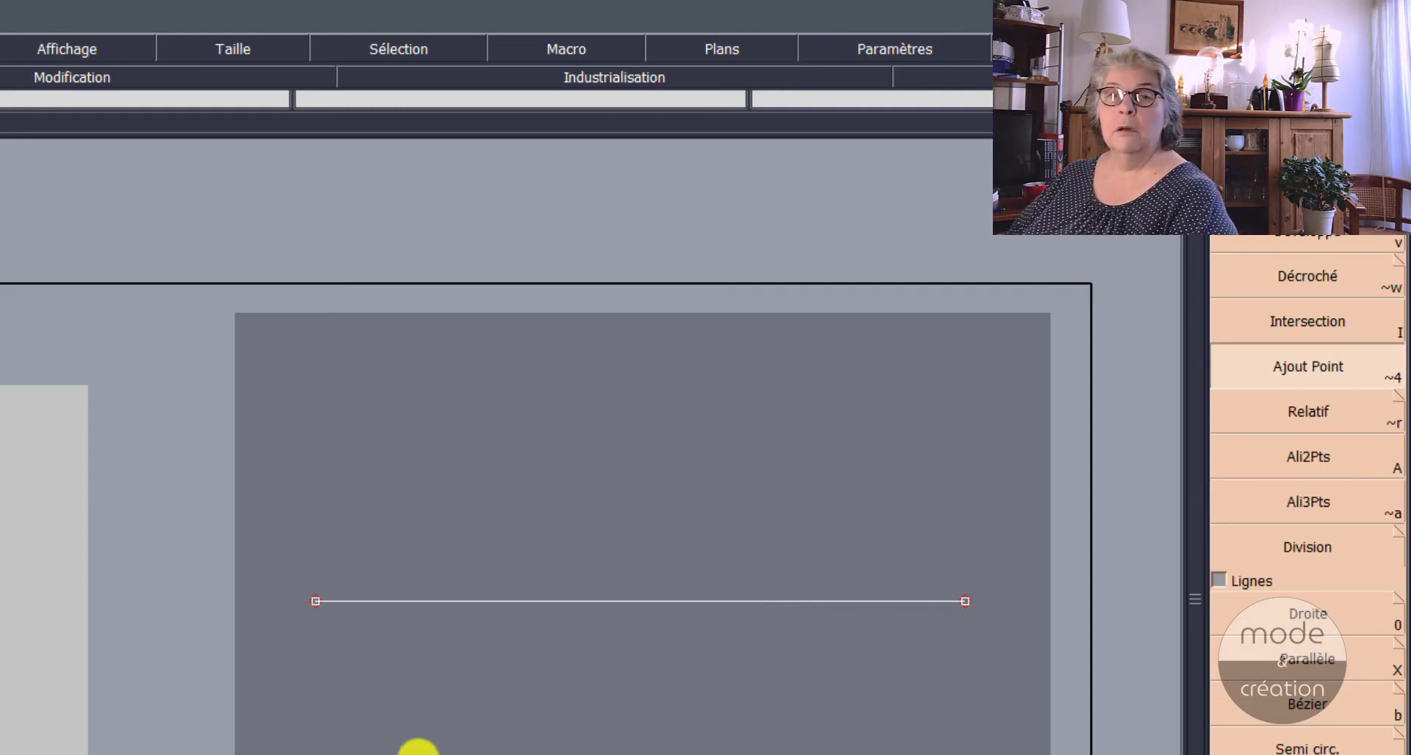
Step: Add a point on the straight line with Ajout Point, at a length of 3 cm from its left end
click(315, 601)
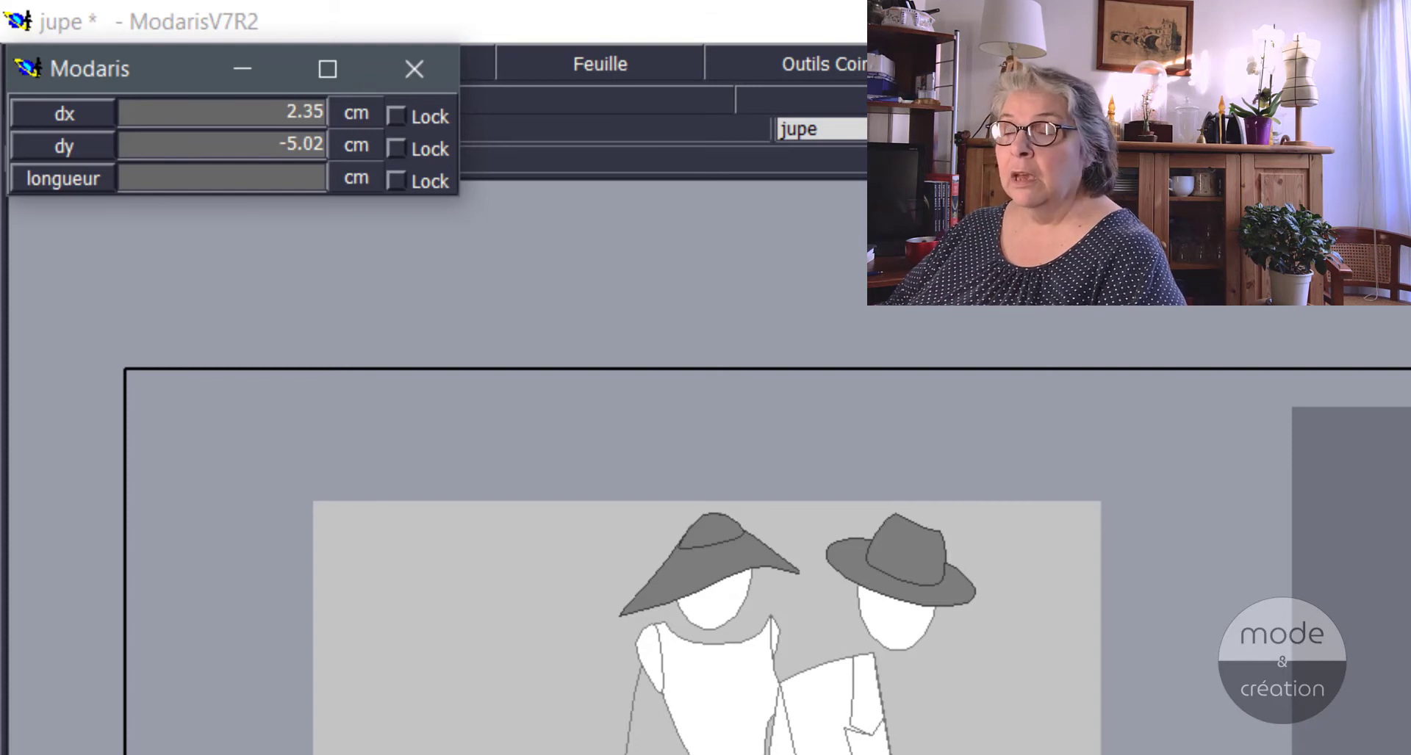
key(Down)
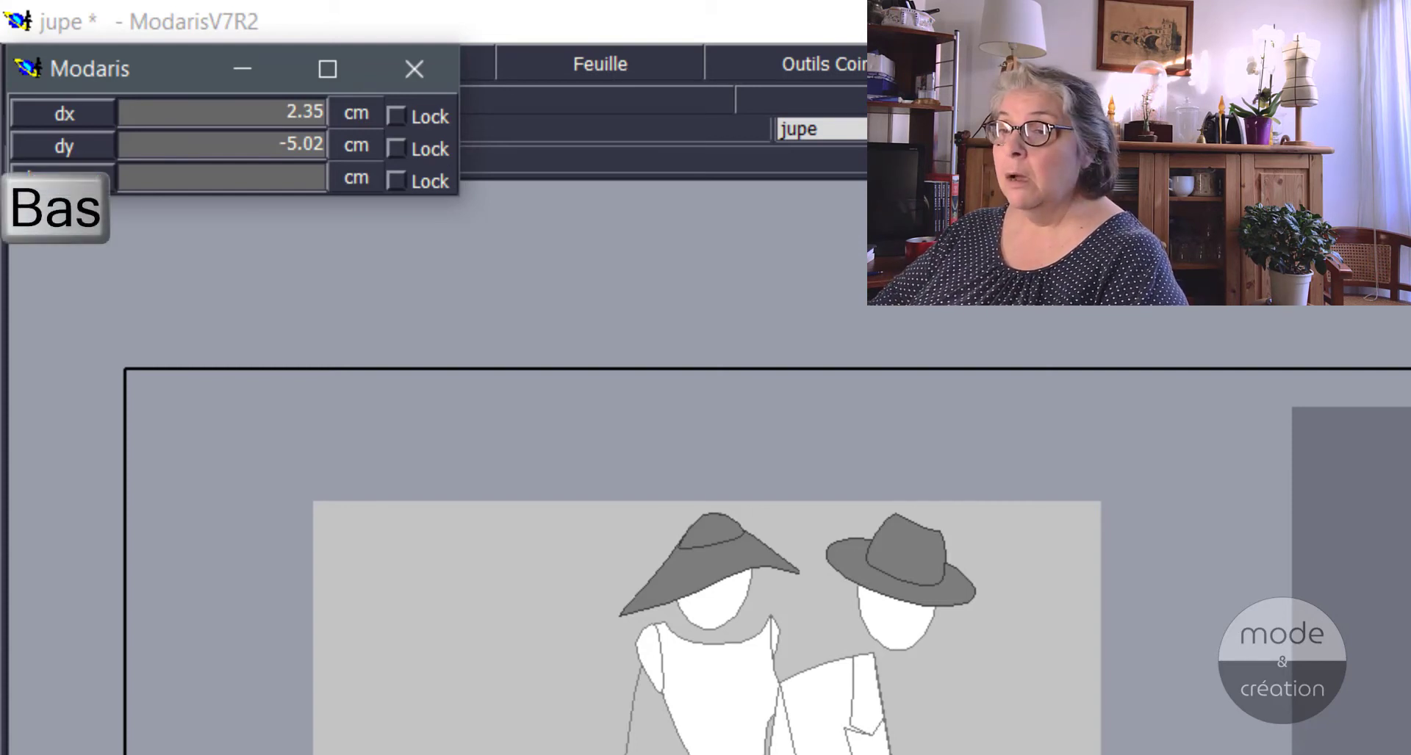
key(Down)
key(Down)
key(Down)
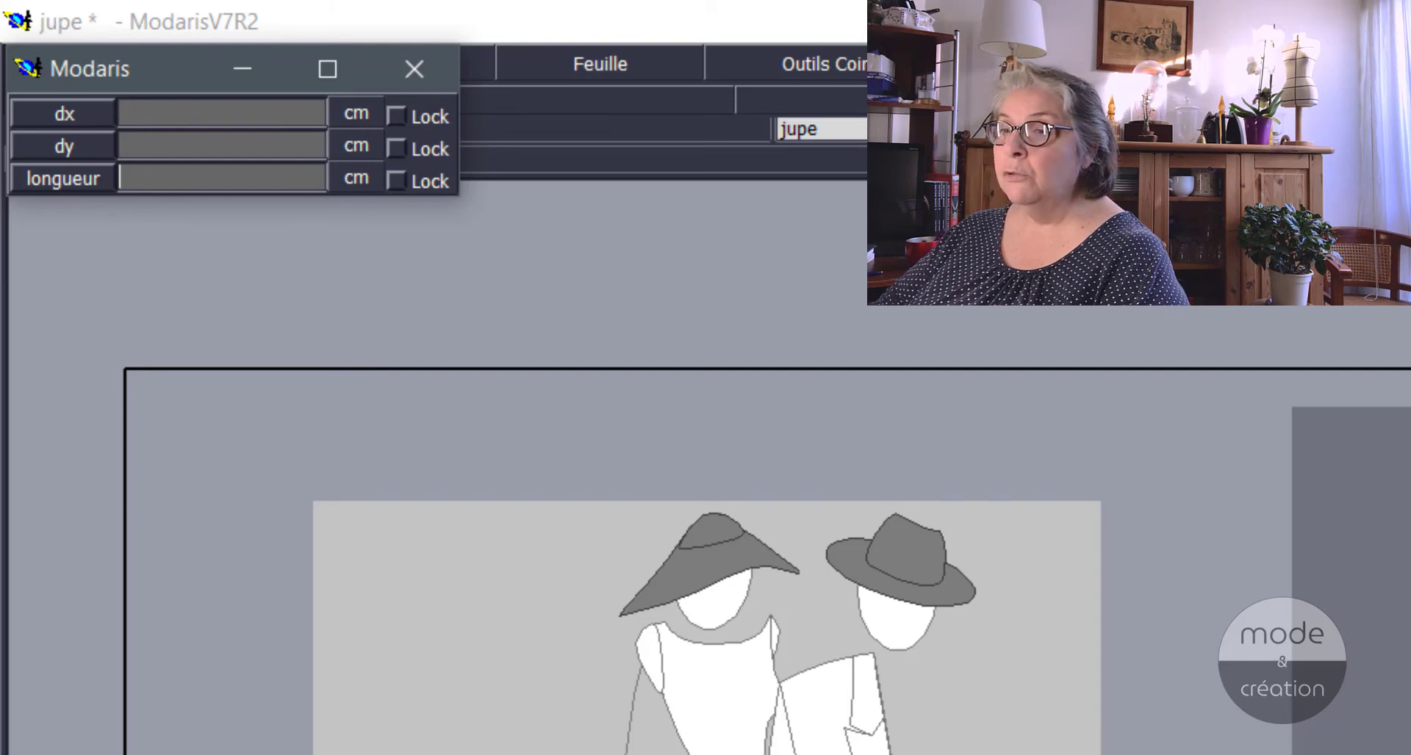
text(3)
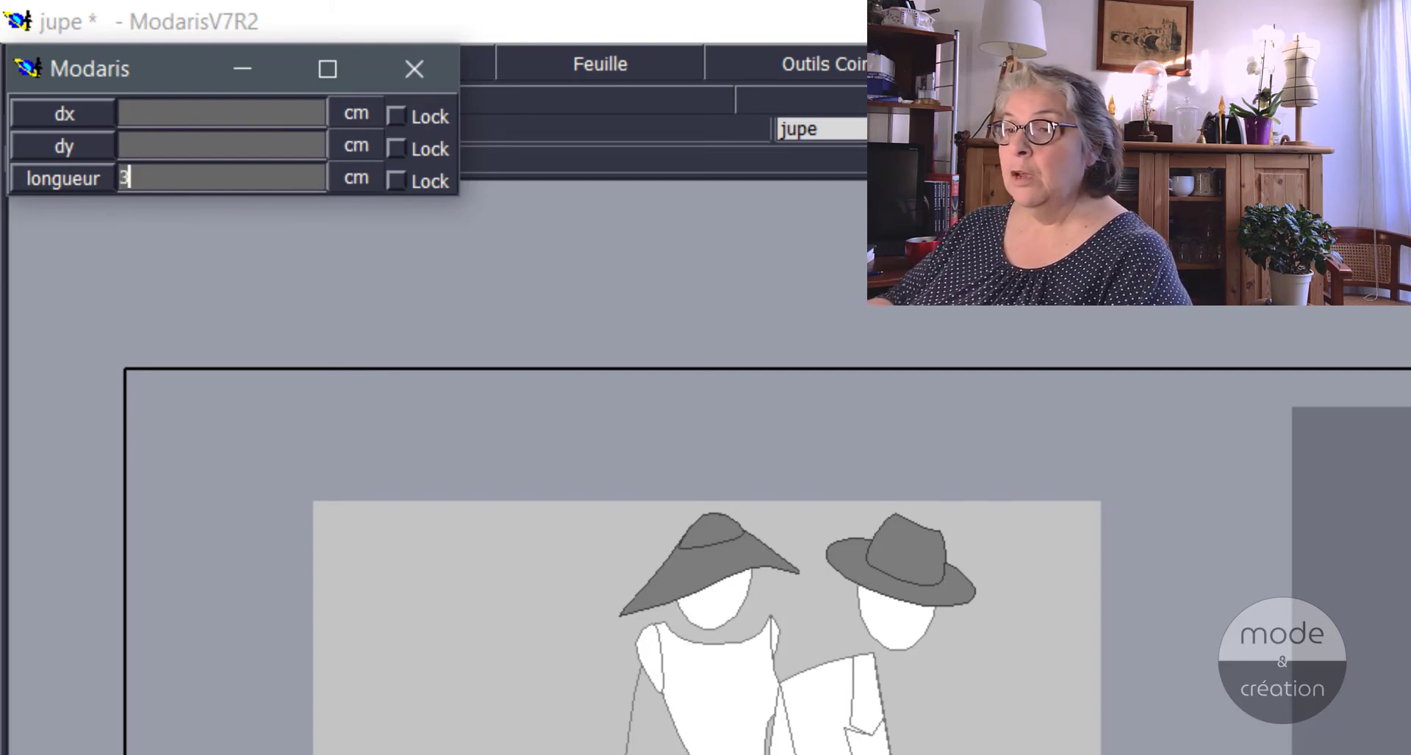
key(Return)
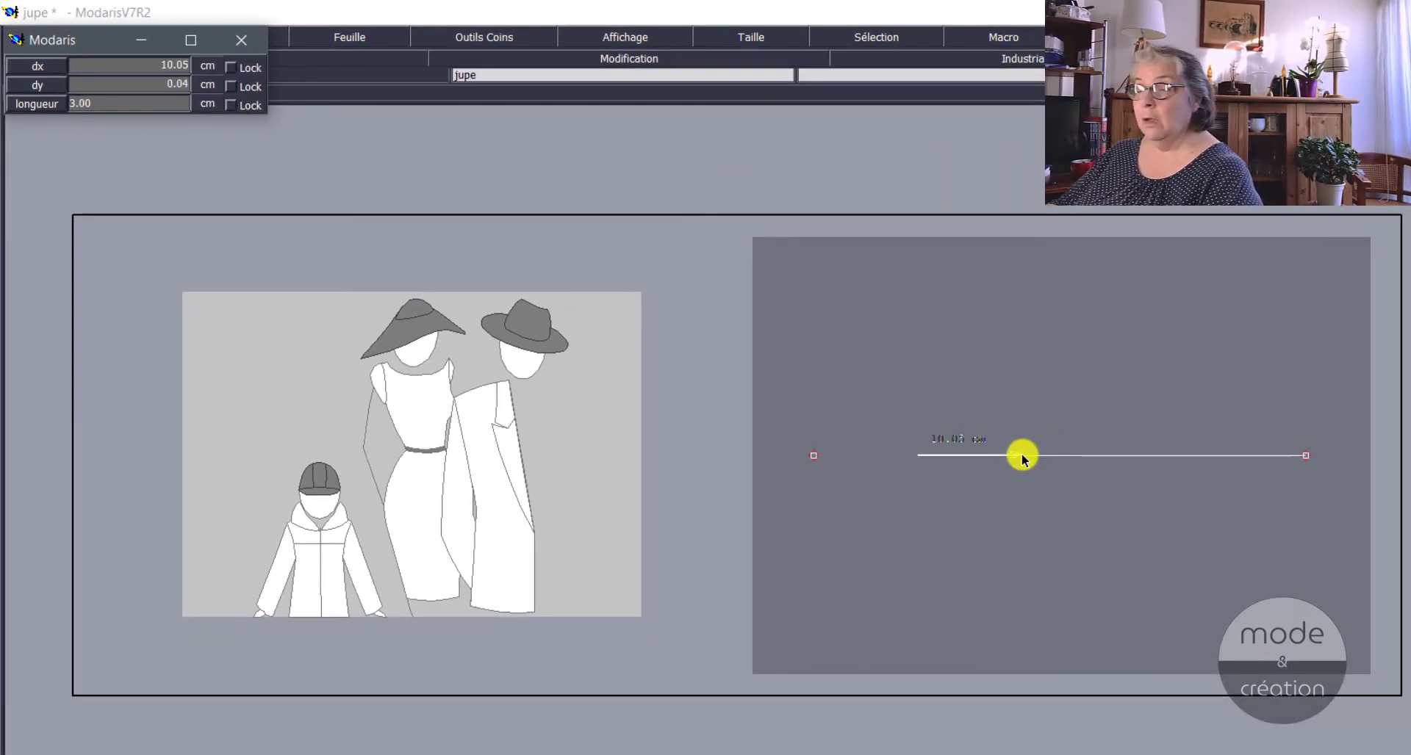
click(1023, 455)
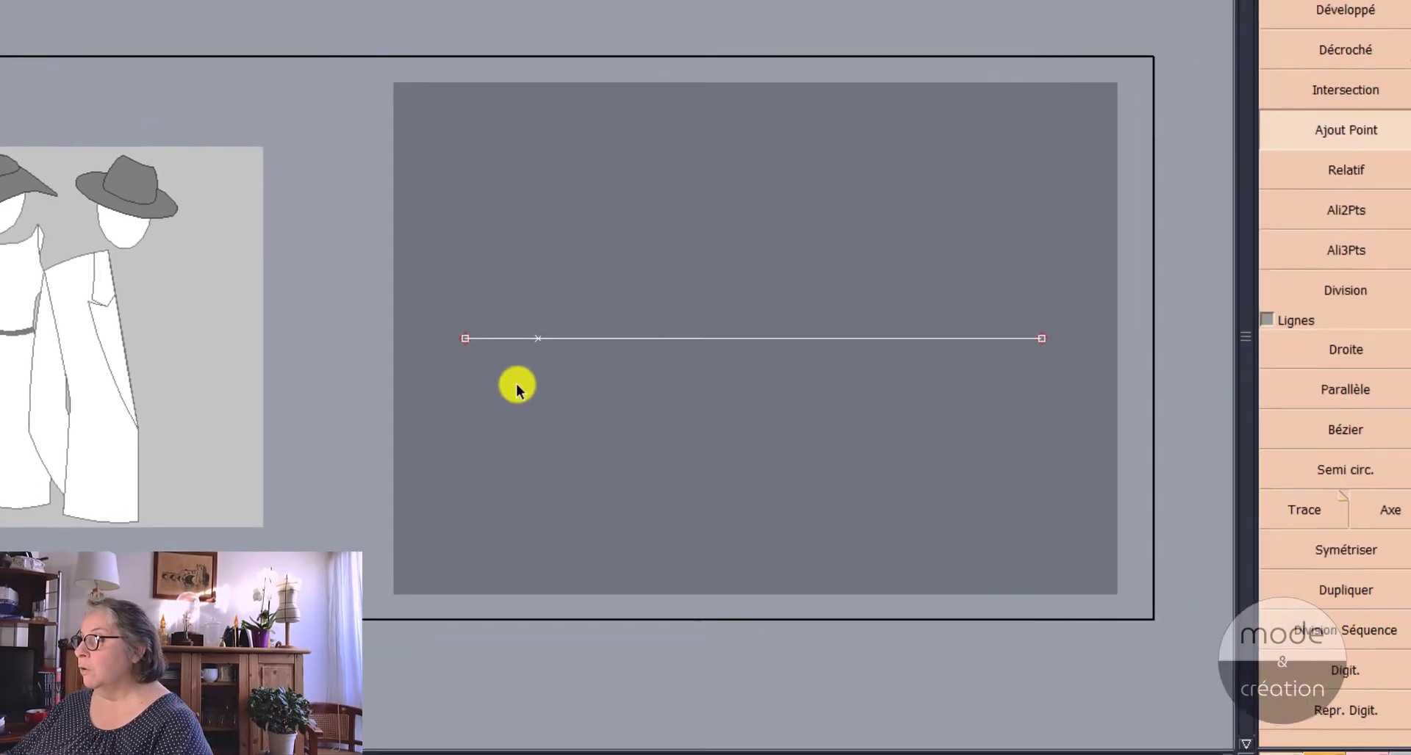
Step: Move the added point well above the line with Modifier so the line bends at it
key(F2)
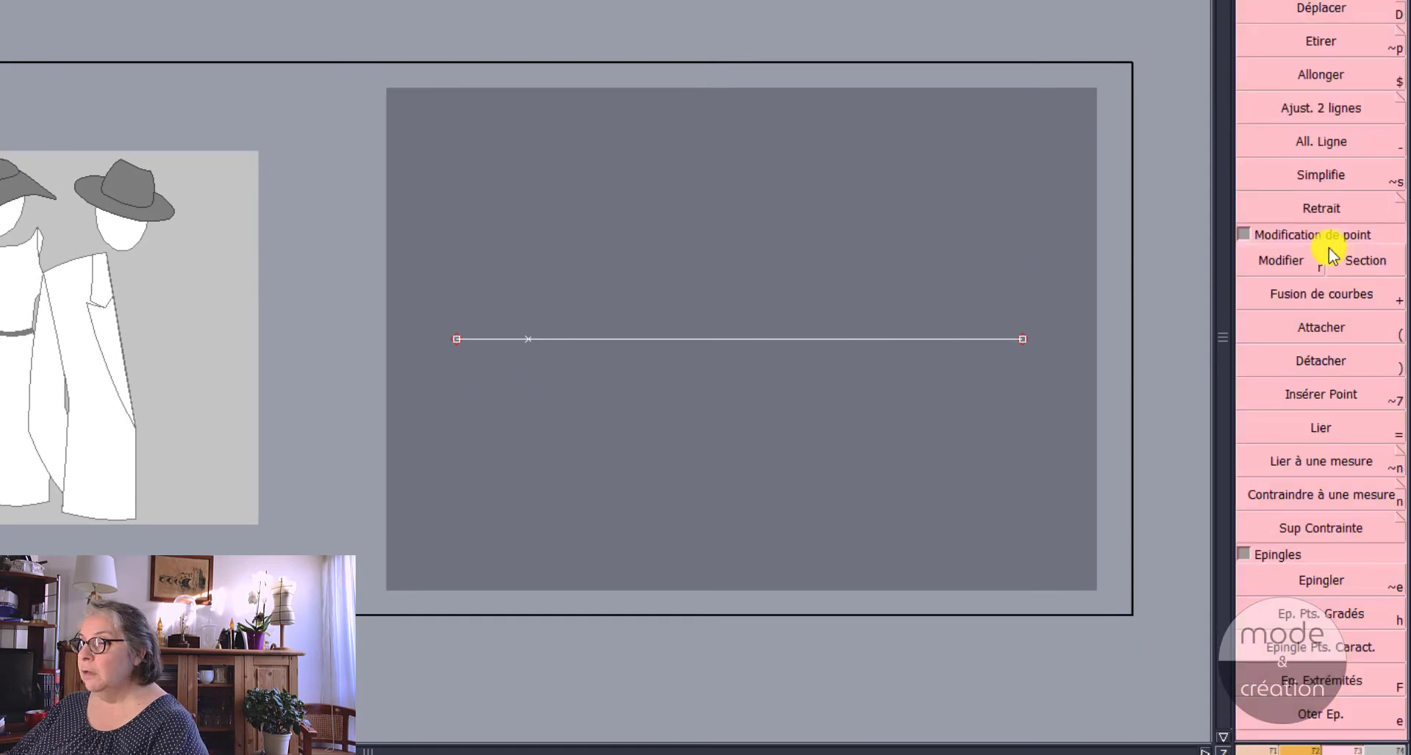
click(1281, 260)
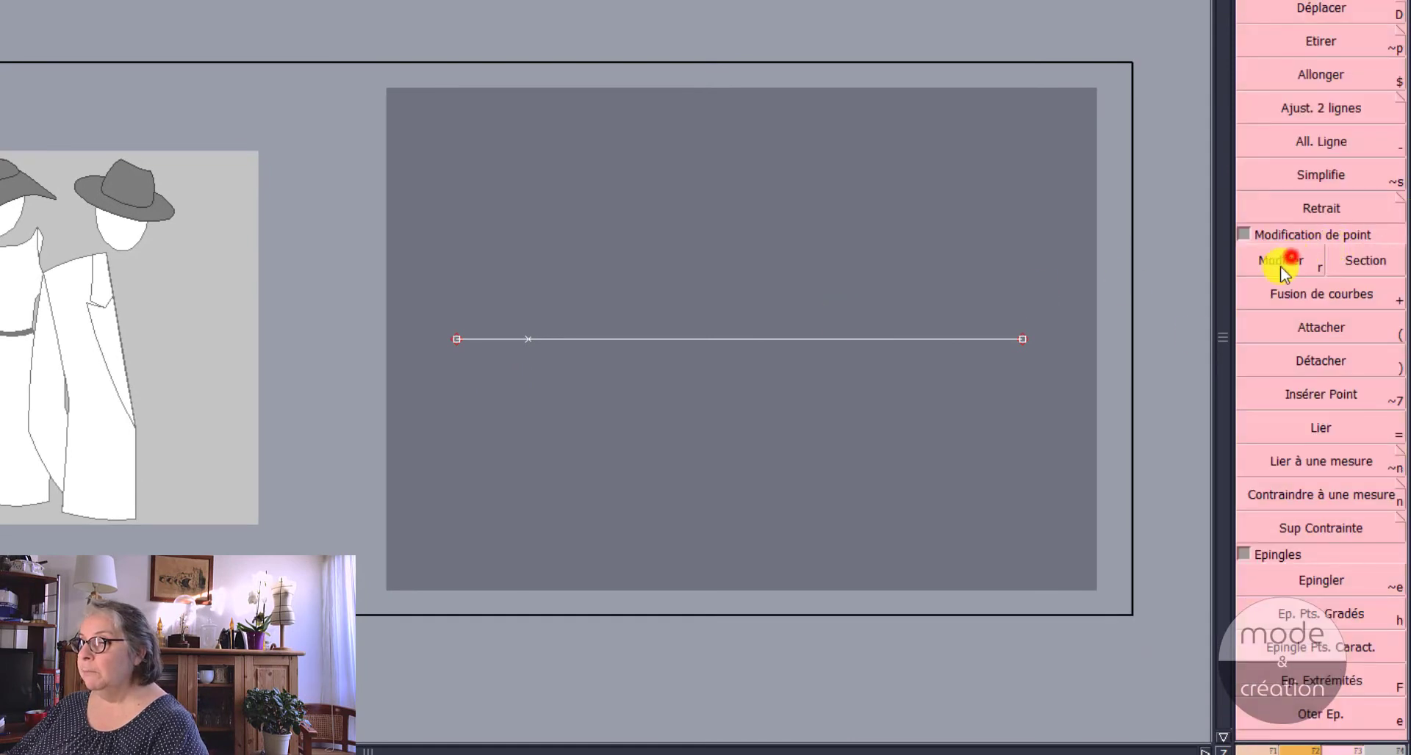
click(526, 337)
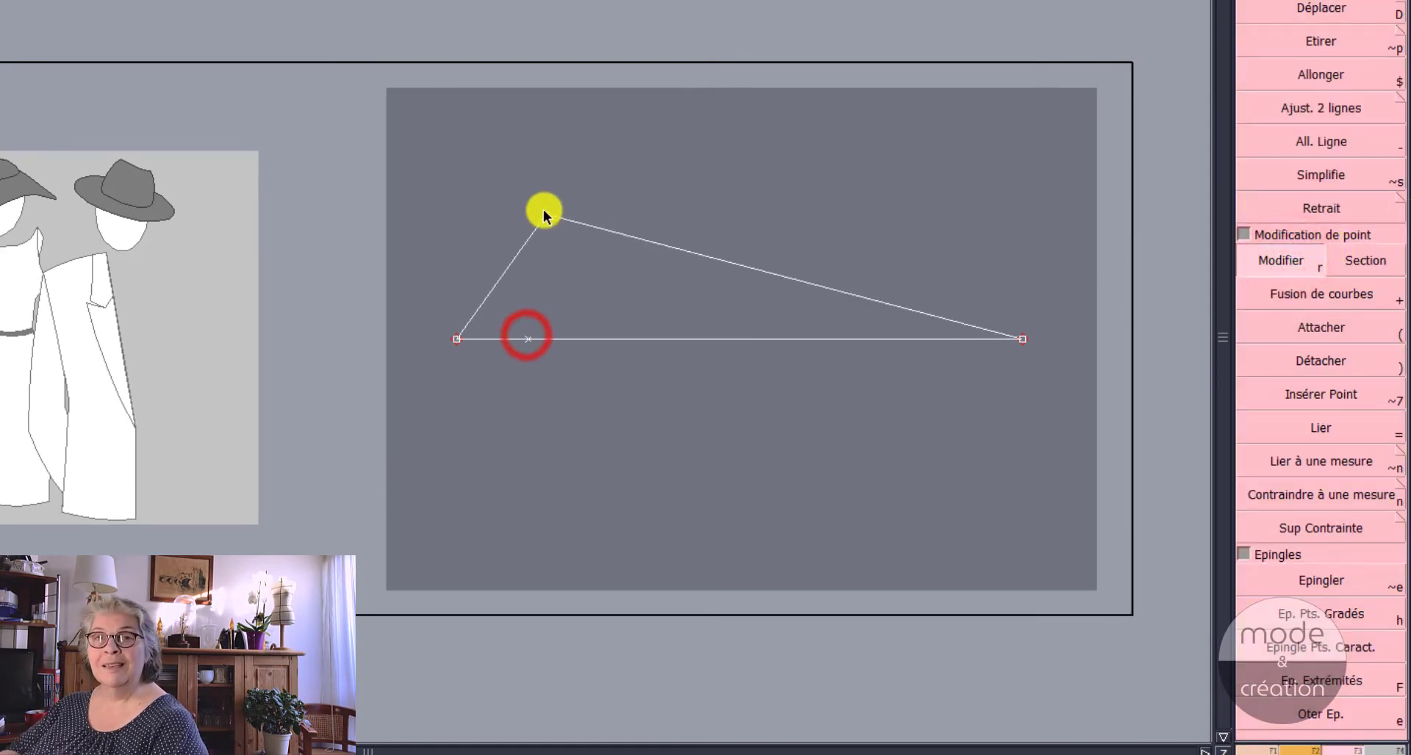
click(544, 213)
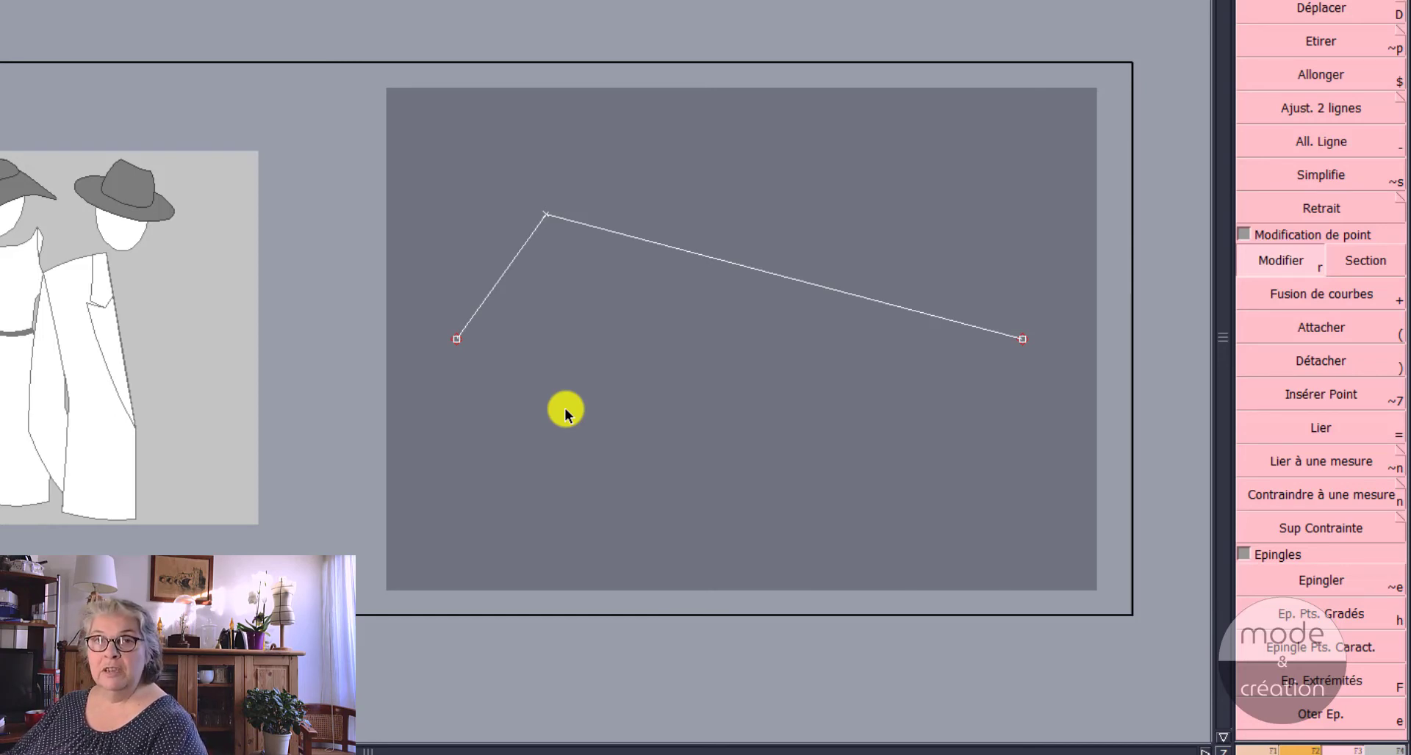
Step: Add a curve point near the middle of the long straight segment with Ajout Point, measured from the bend point
key(F1)
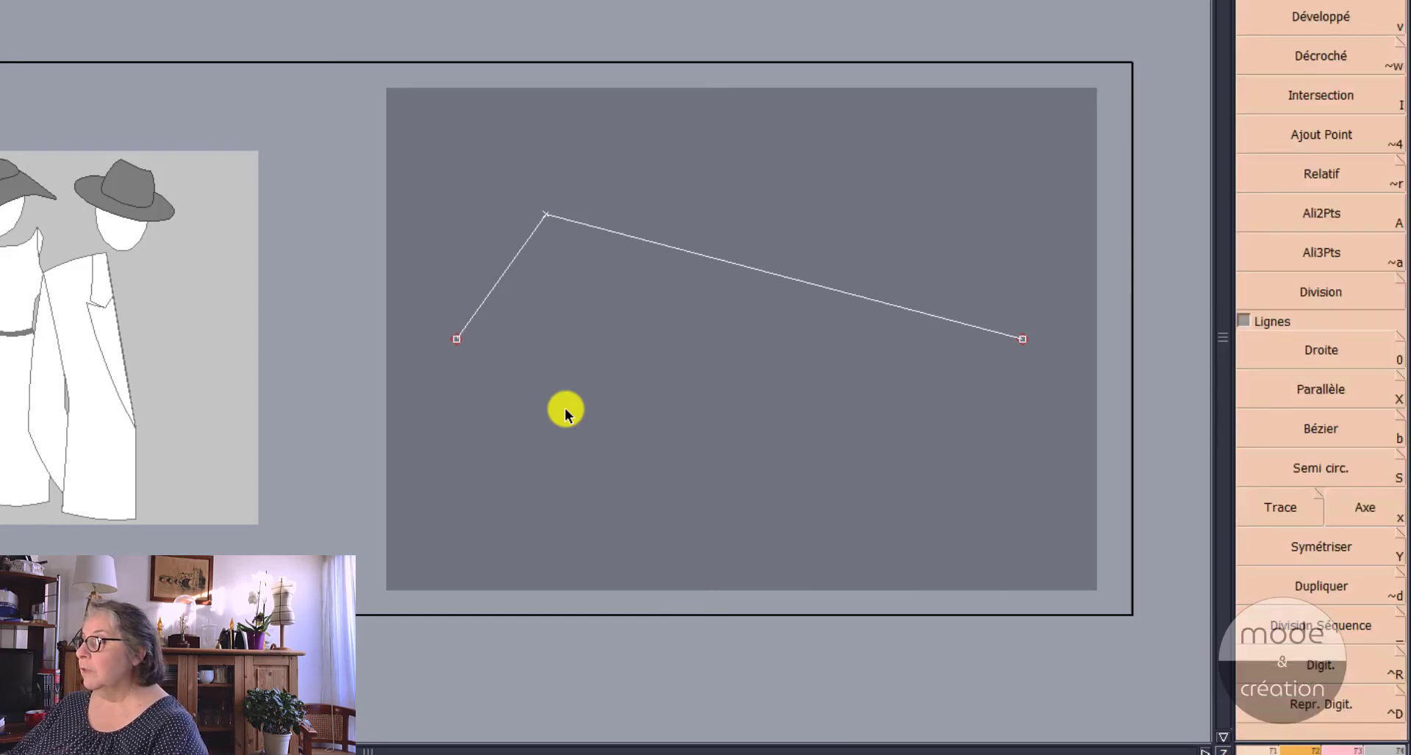
click(1334, 133)
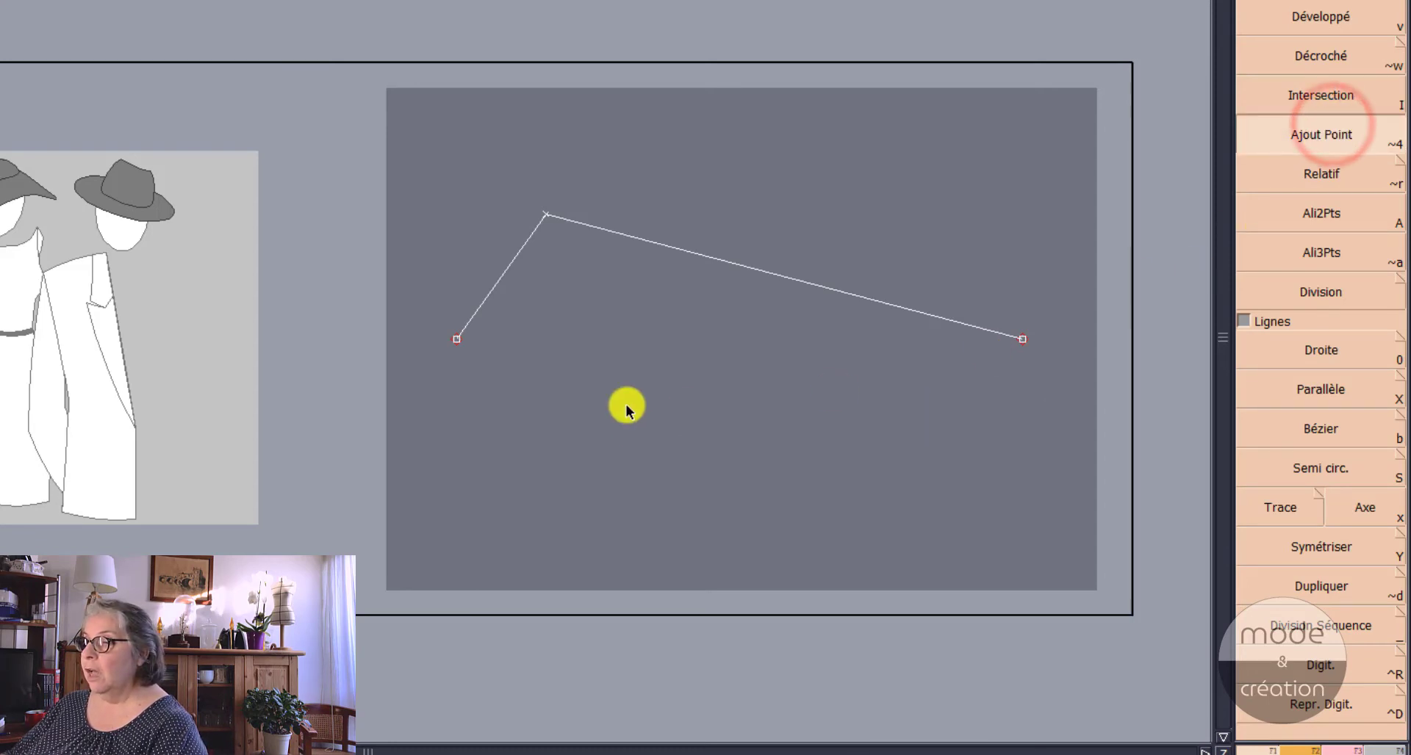
click(546, 214)
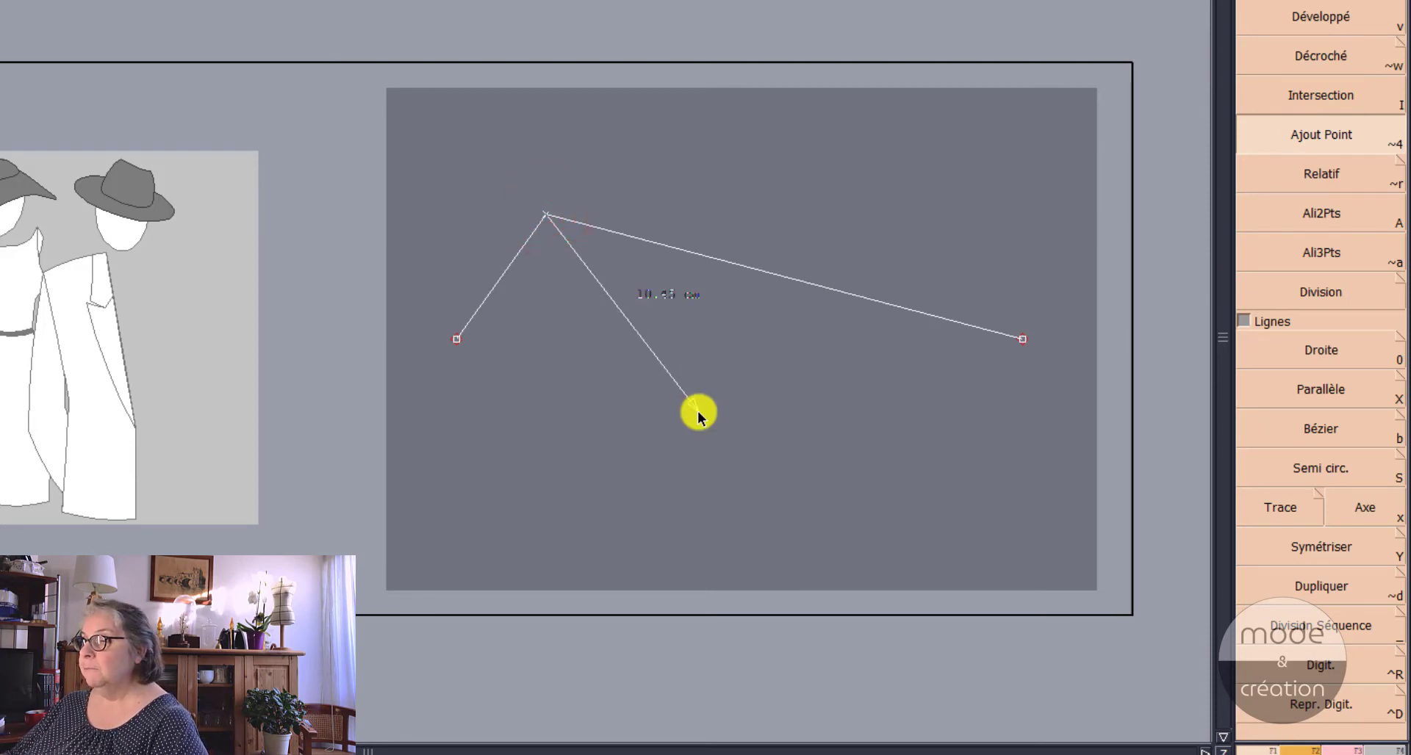
click(756, 270)
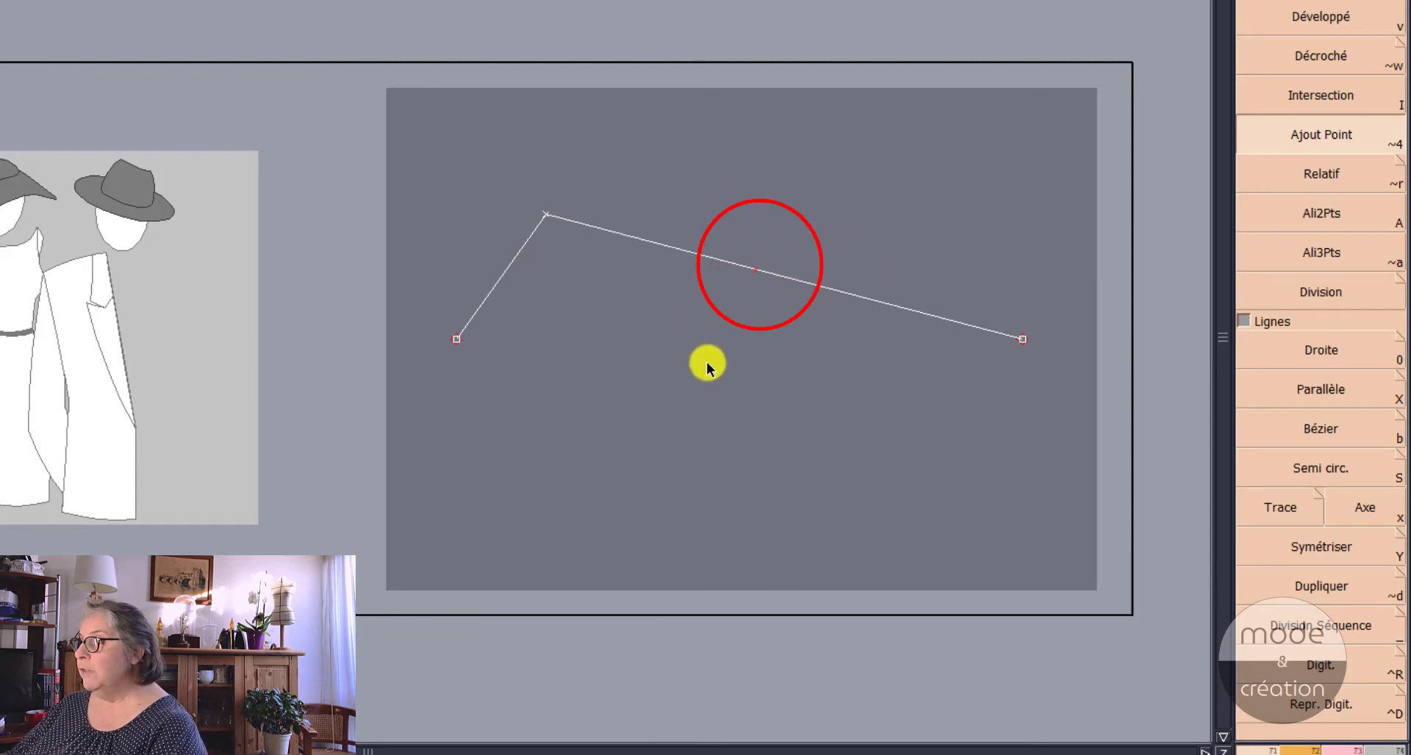
Step: Move the new curve point well below the line with Modifier so the long segment becomes a downward curve
key(F3)
click(1272, 261)
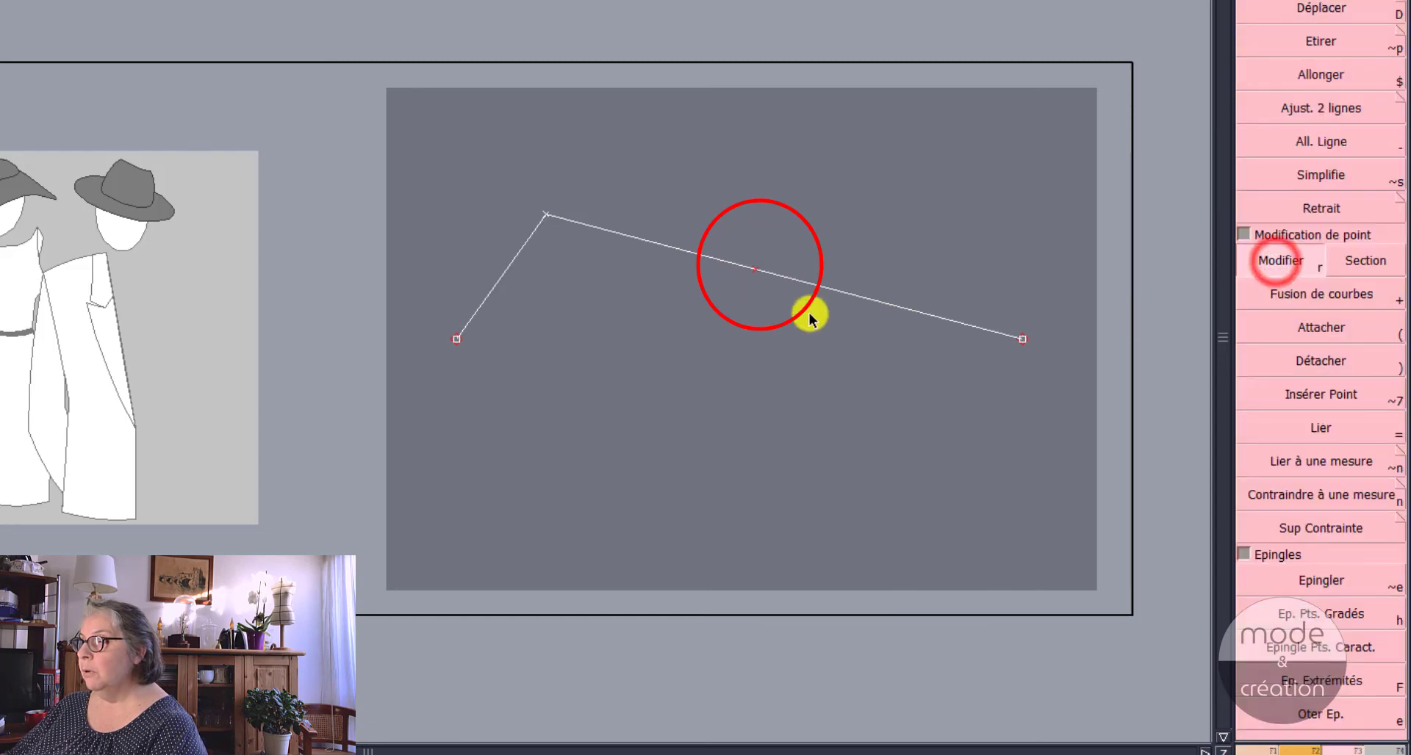
click(757, 267)
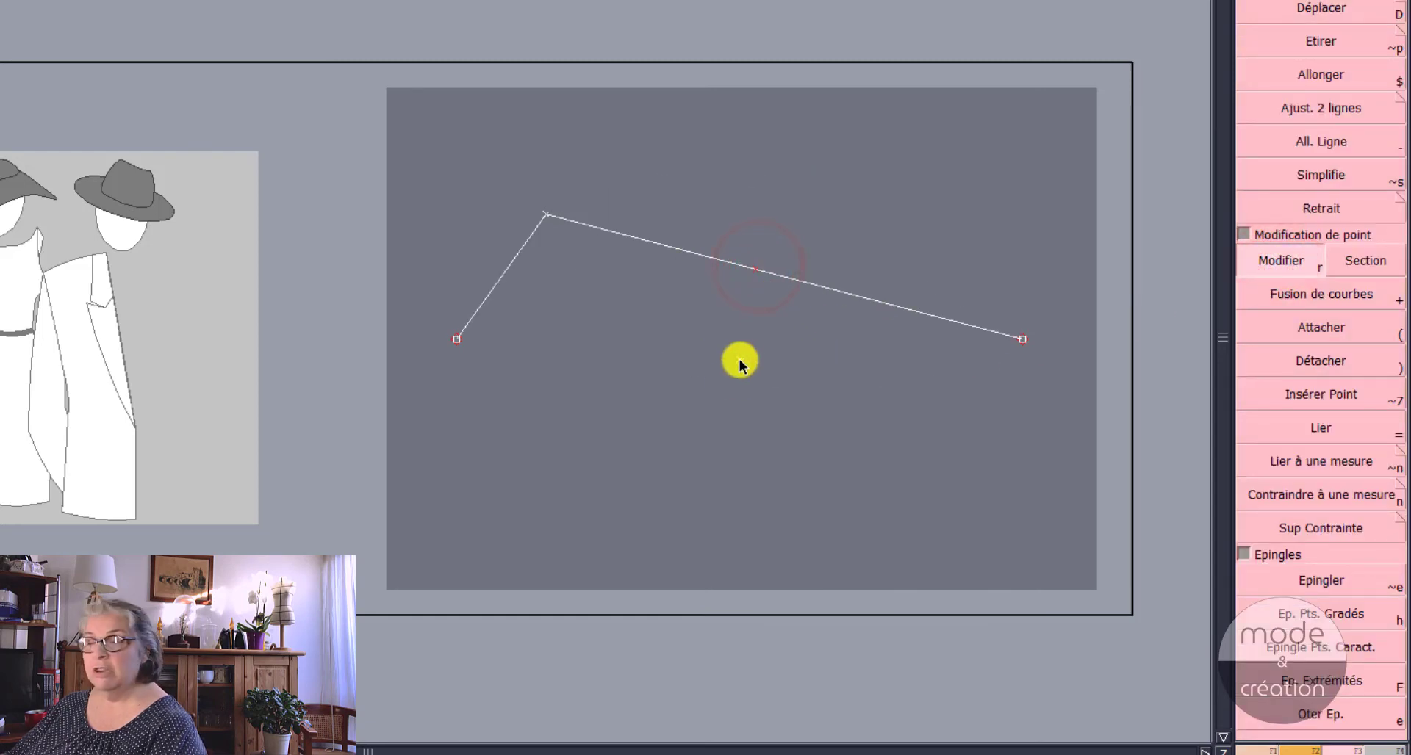
click(753, 413)
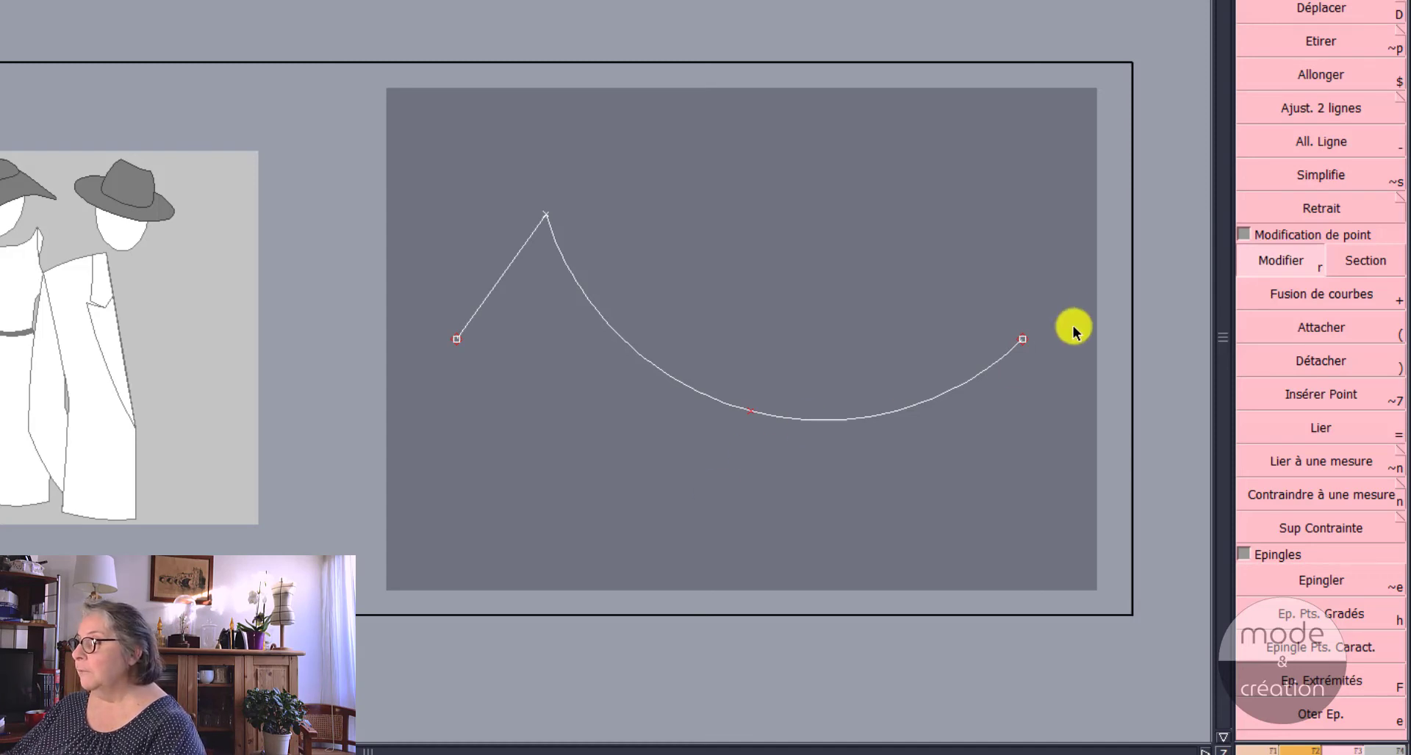
Step: Add a curve point on the short straight segment, 1.5 cm from its left end, and move it upward to bow the segment
key(F2)
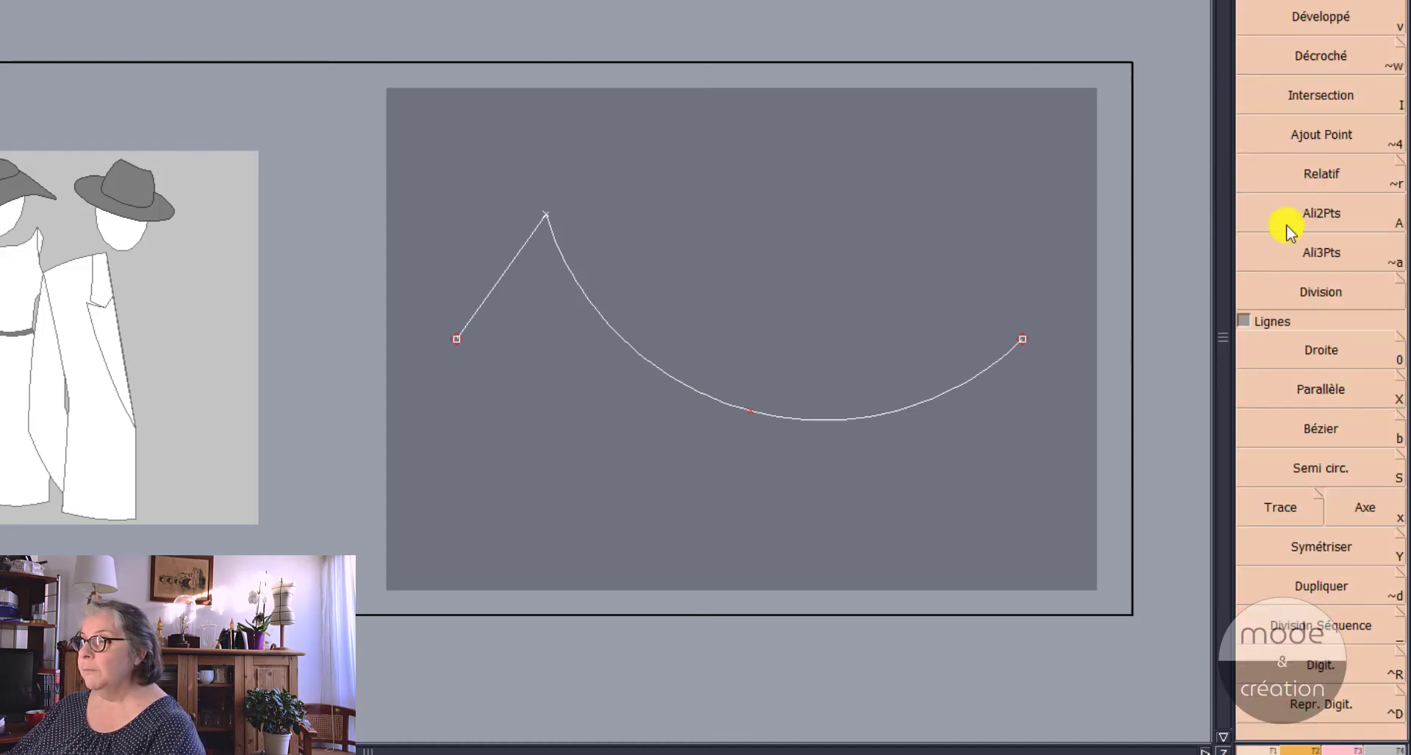
click(1293, 138)
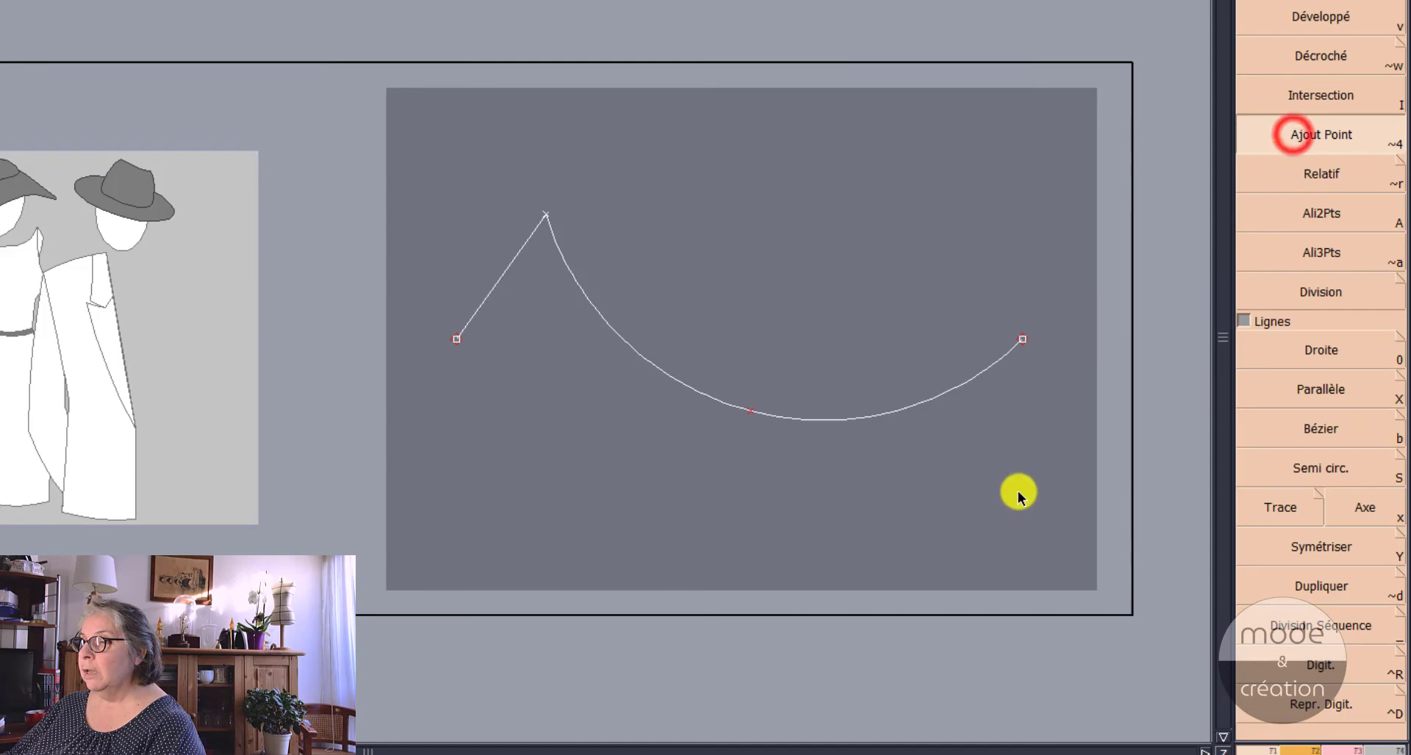
click(457, 339)
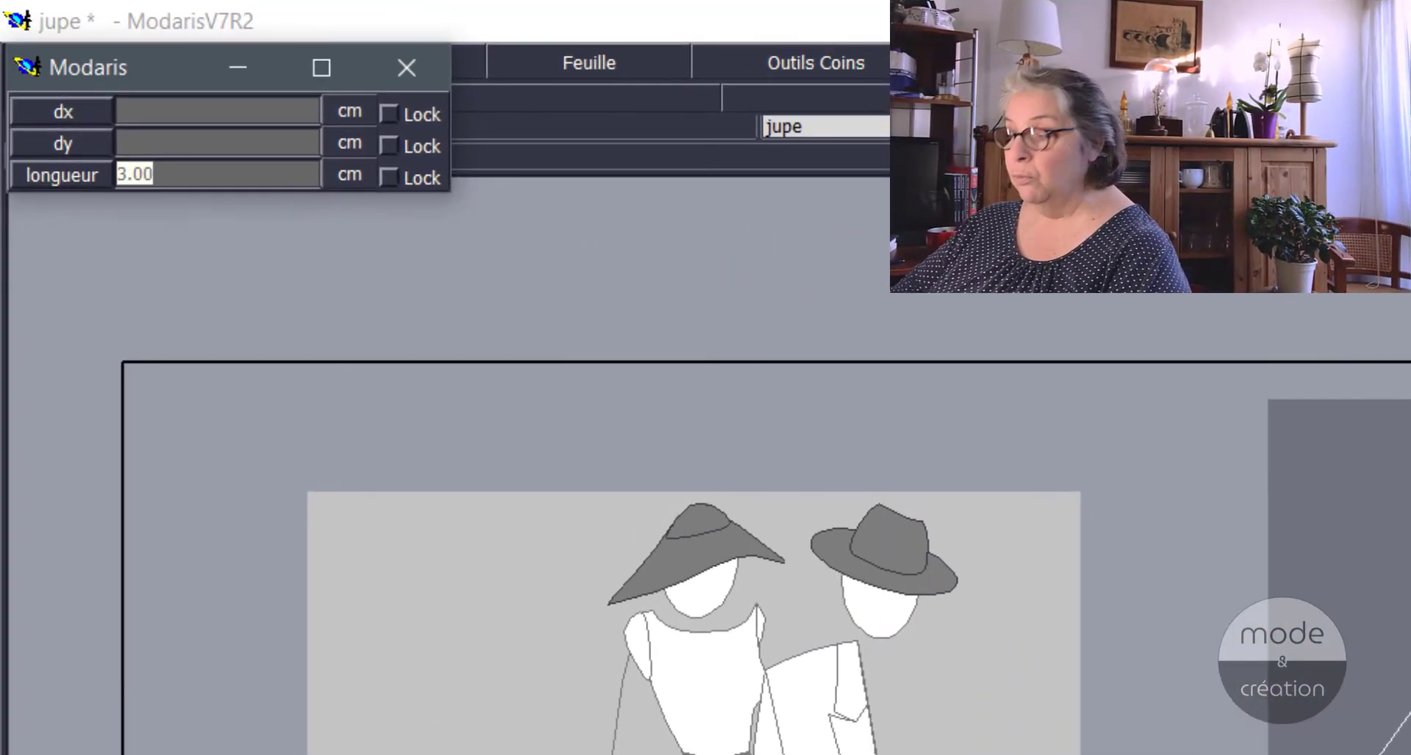
text(2)
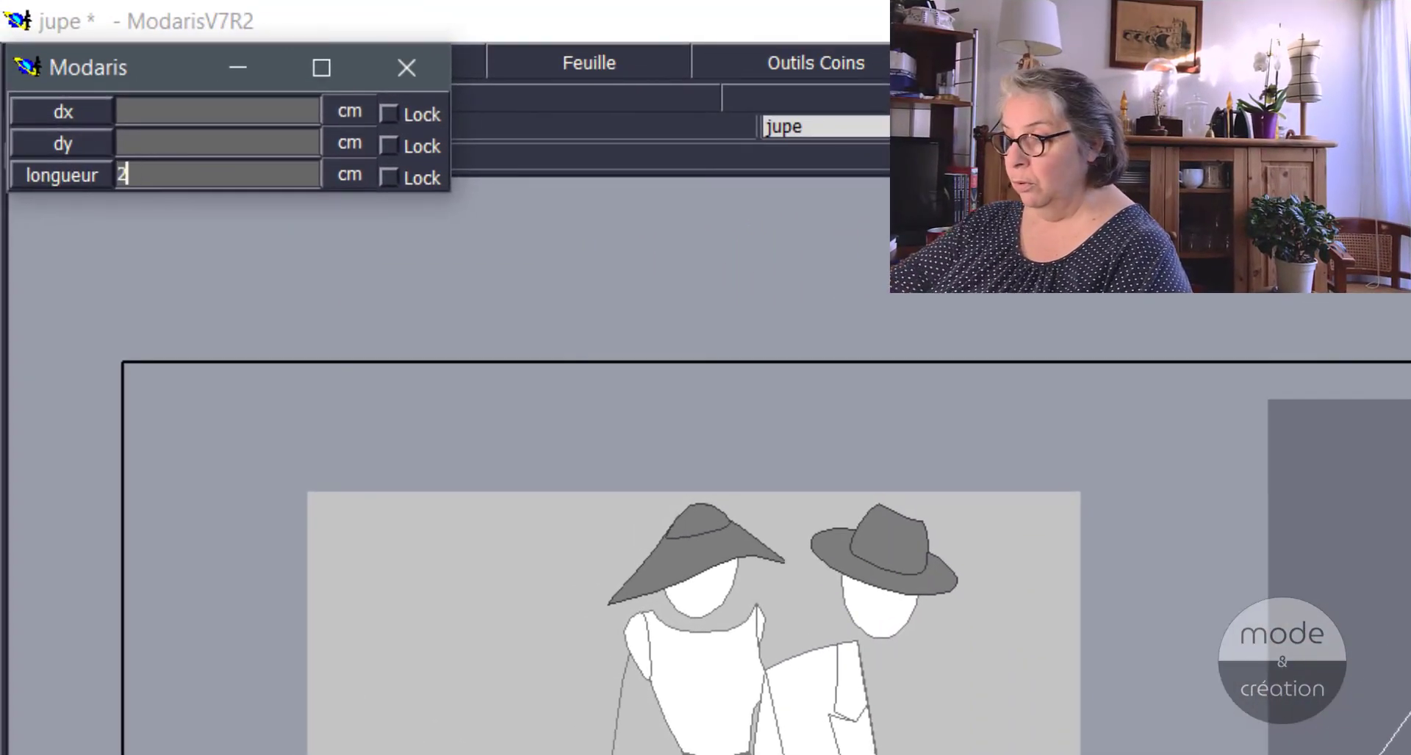
key(BackSpace)
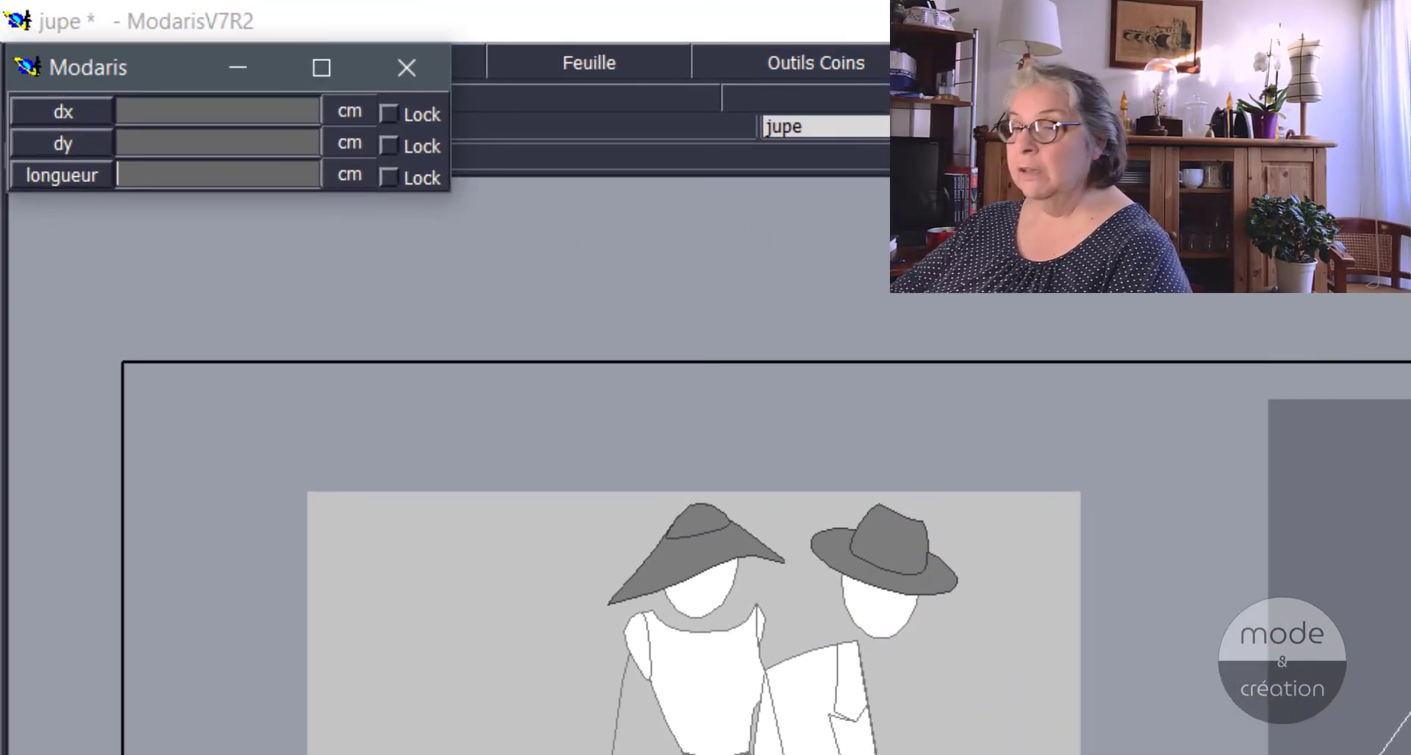
text(1.5)
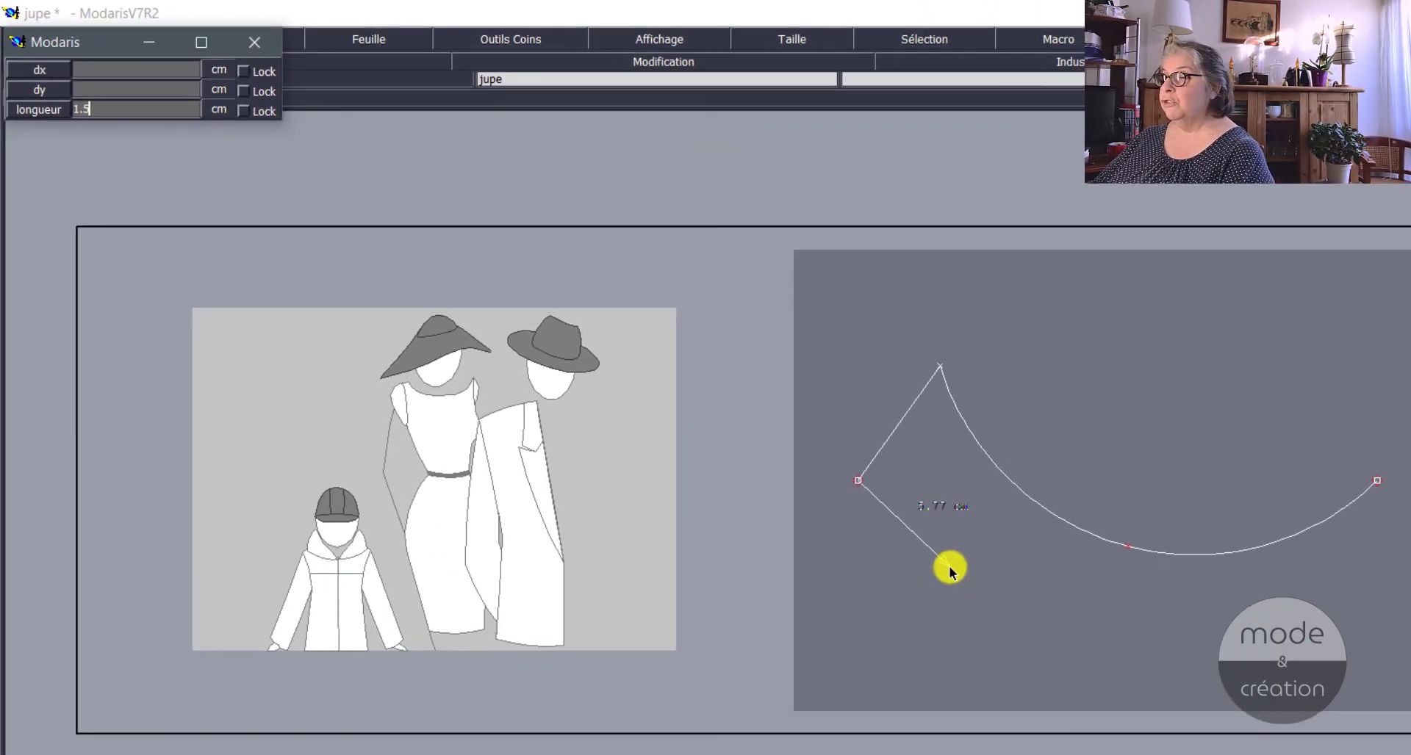
click(1073, 641)
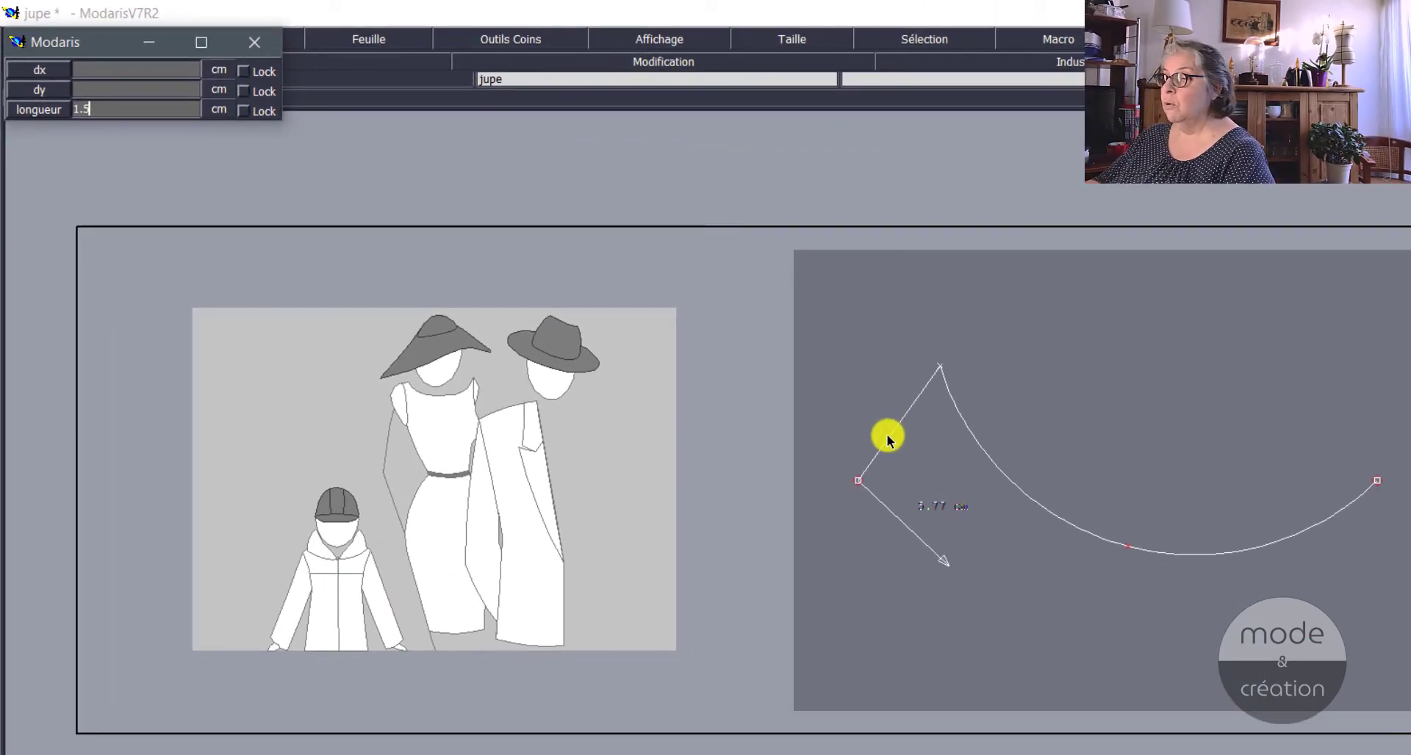
key(Return)
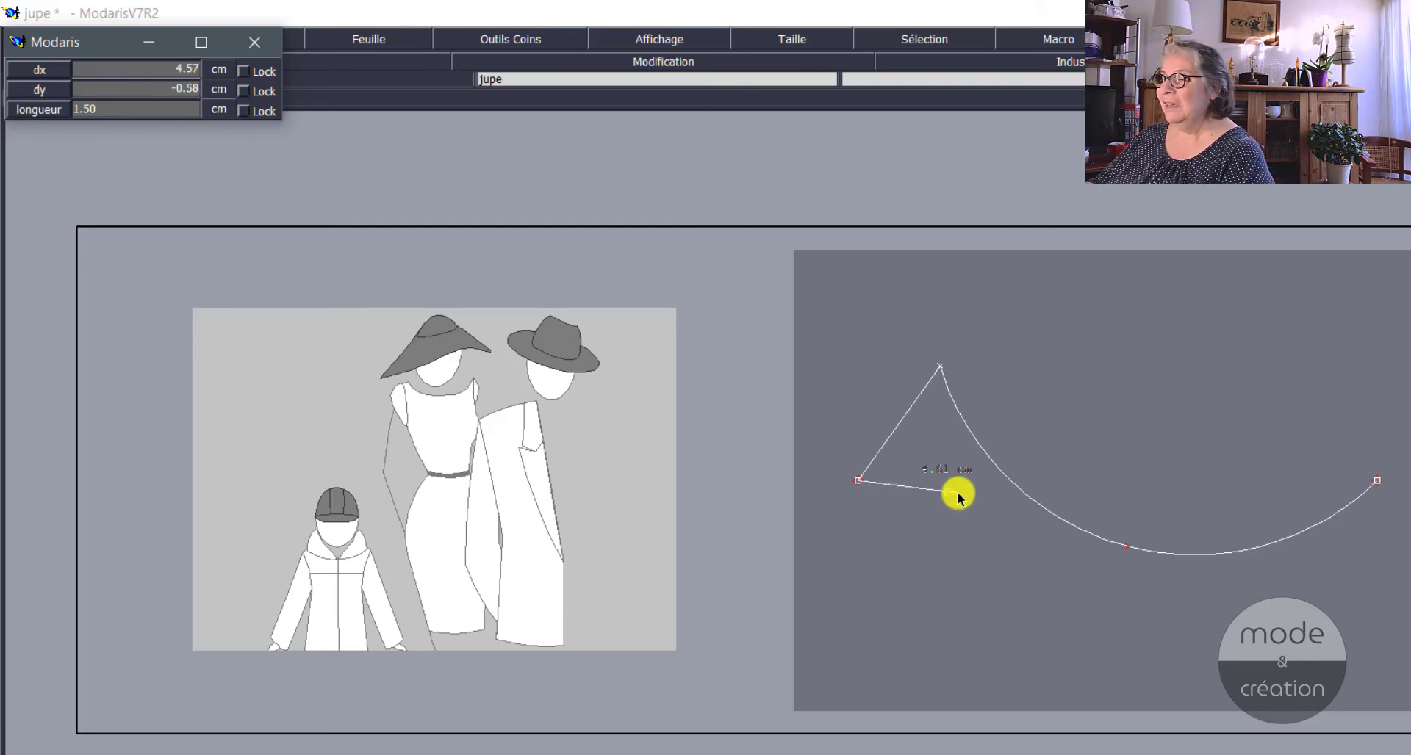
click(914, 402)
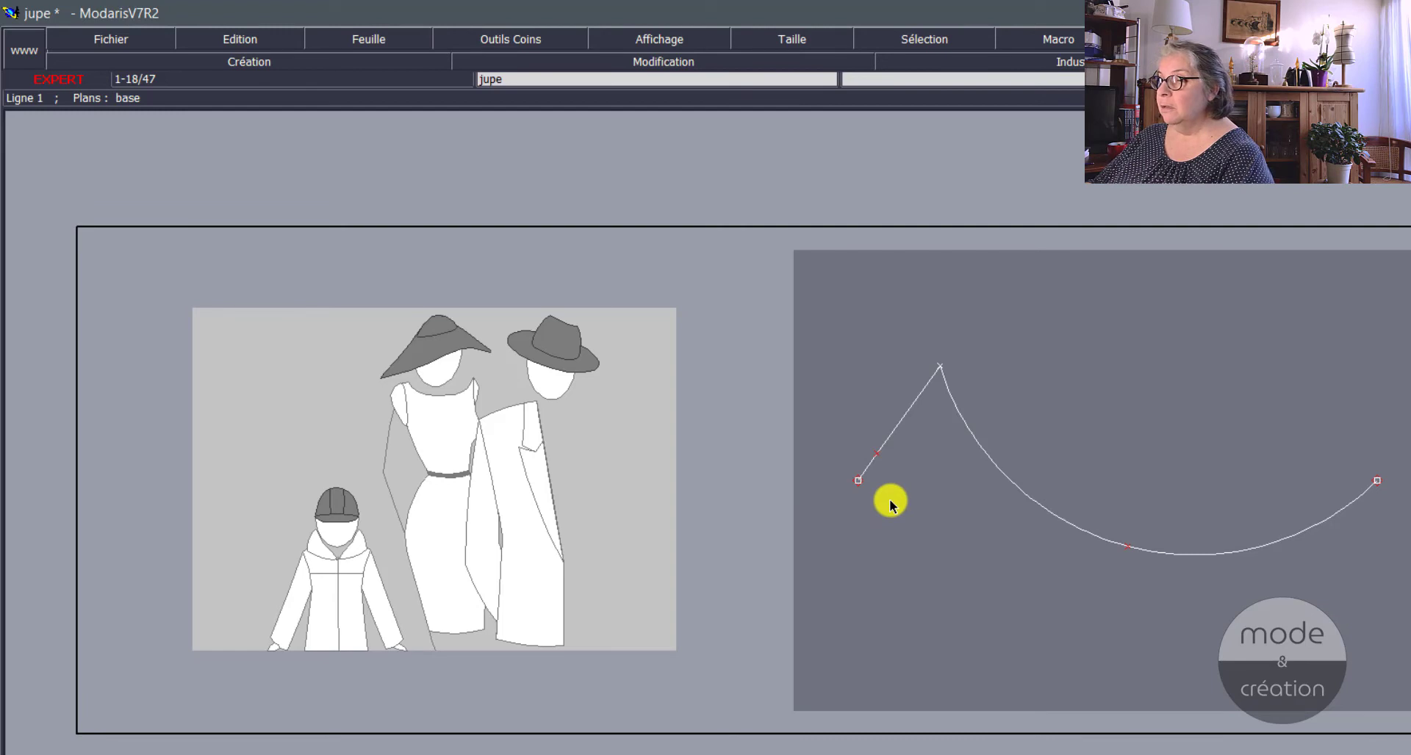
click(878, 453)
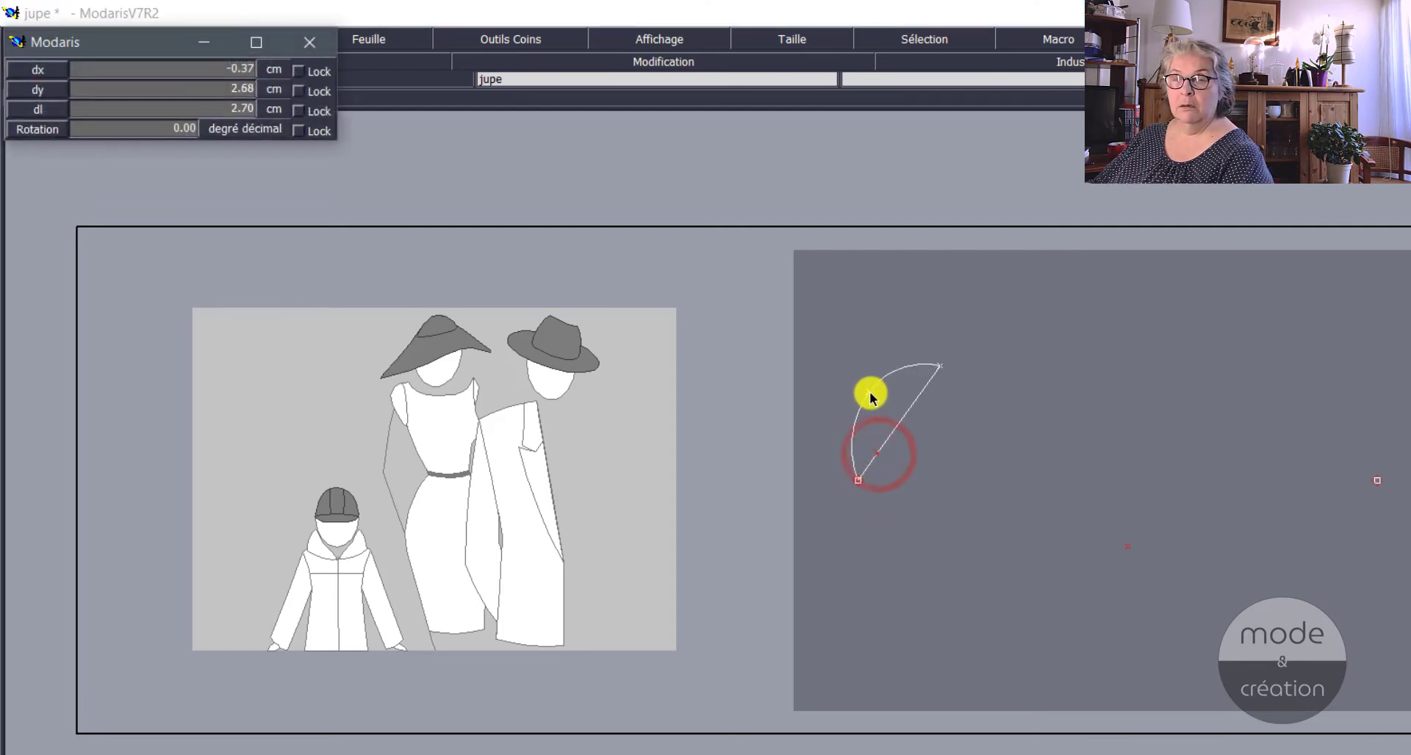
click(870, 393)
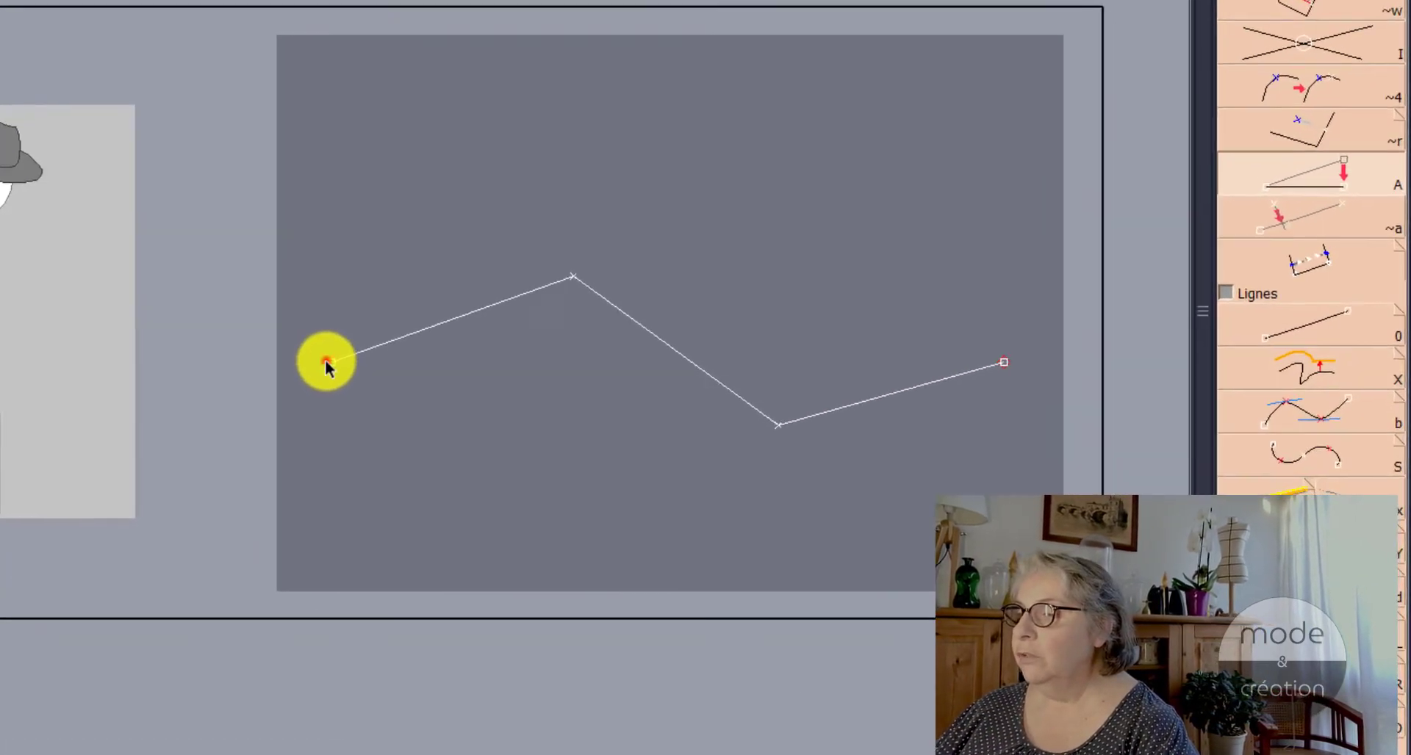
Step: With Ali2Pts, align the upper bend point horizontally with the left end, and align the lower point to it, toggling between horizontal and vertical alignment
click(682, 424)
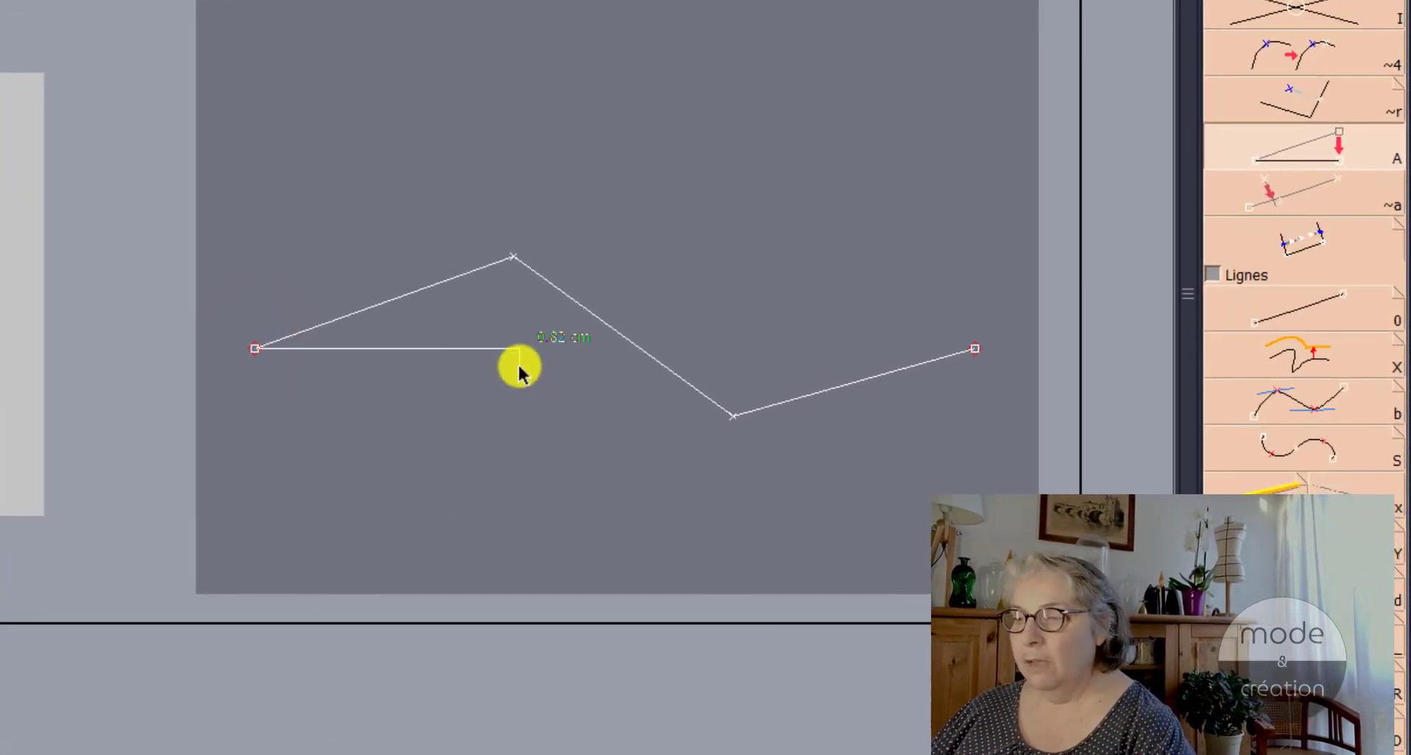
click(514, 255)
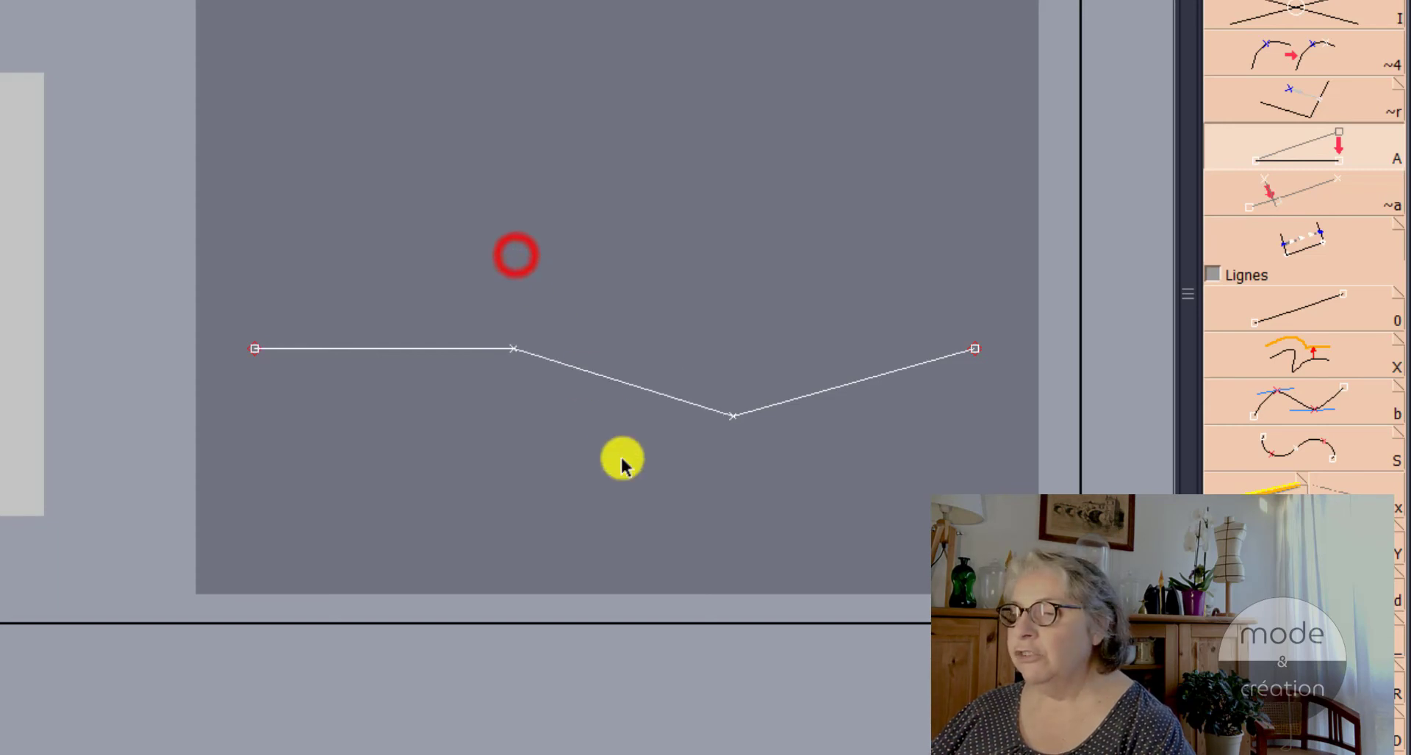
click(513, 348)
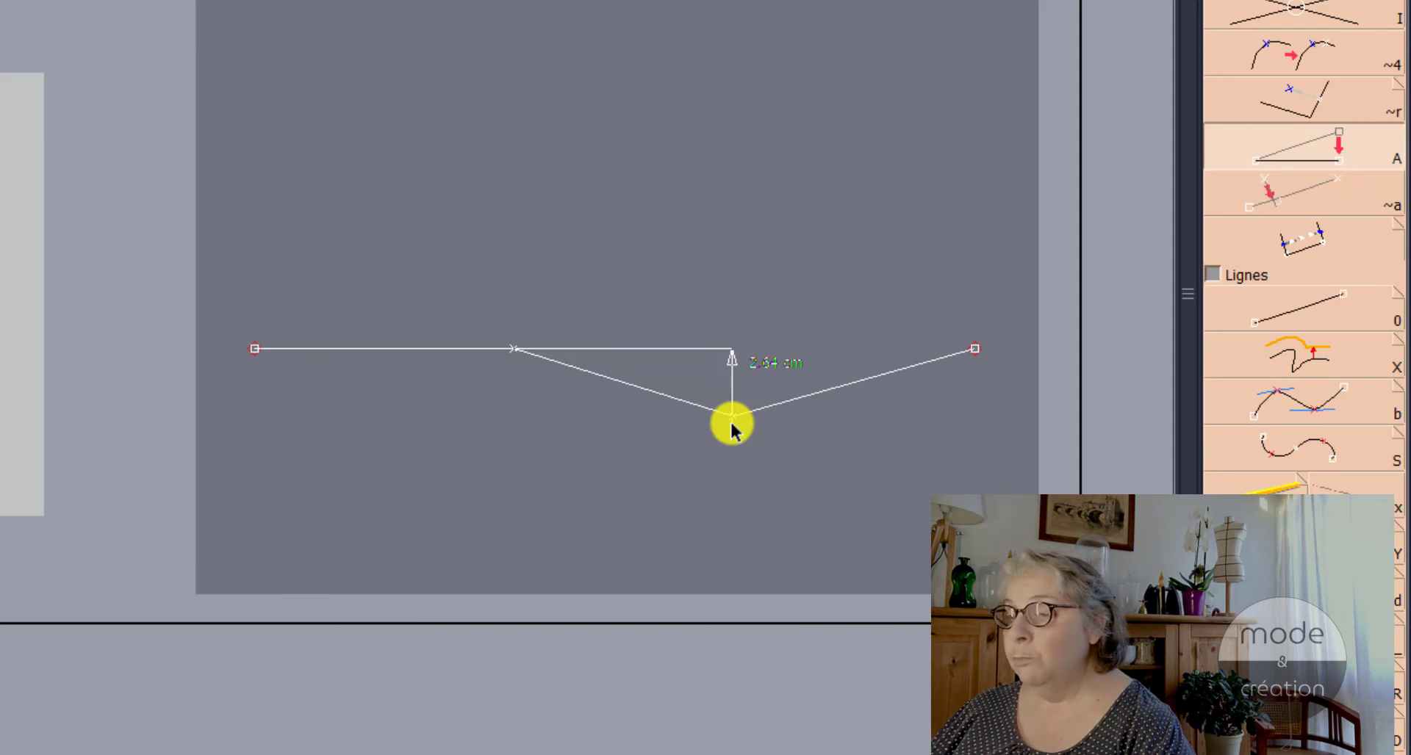
key(space)
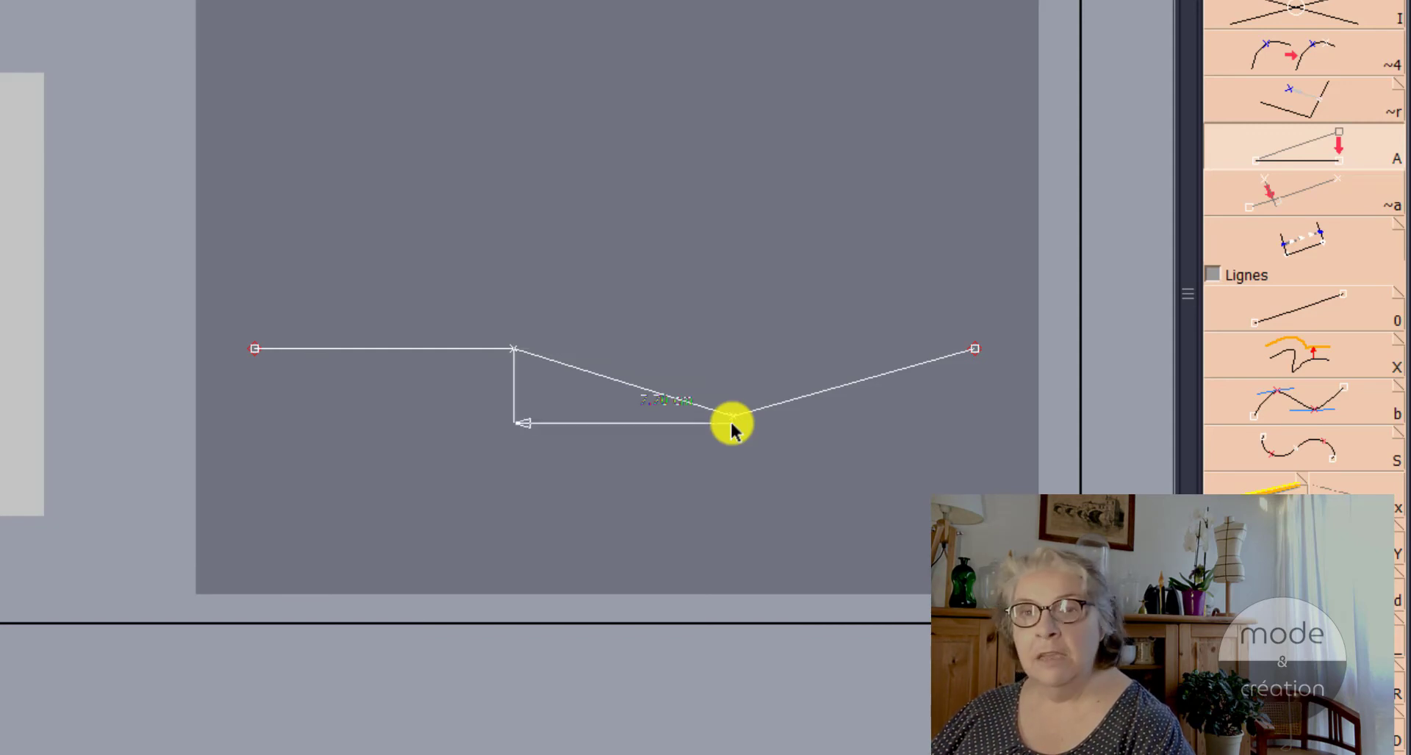
key(space)
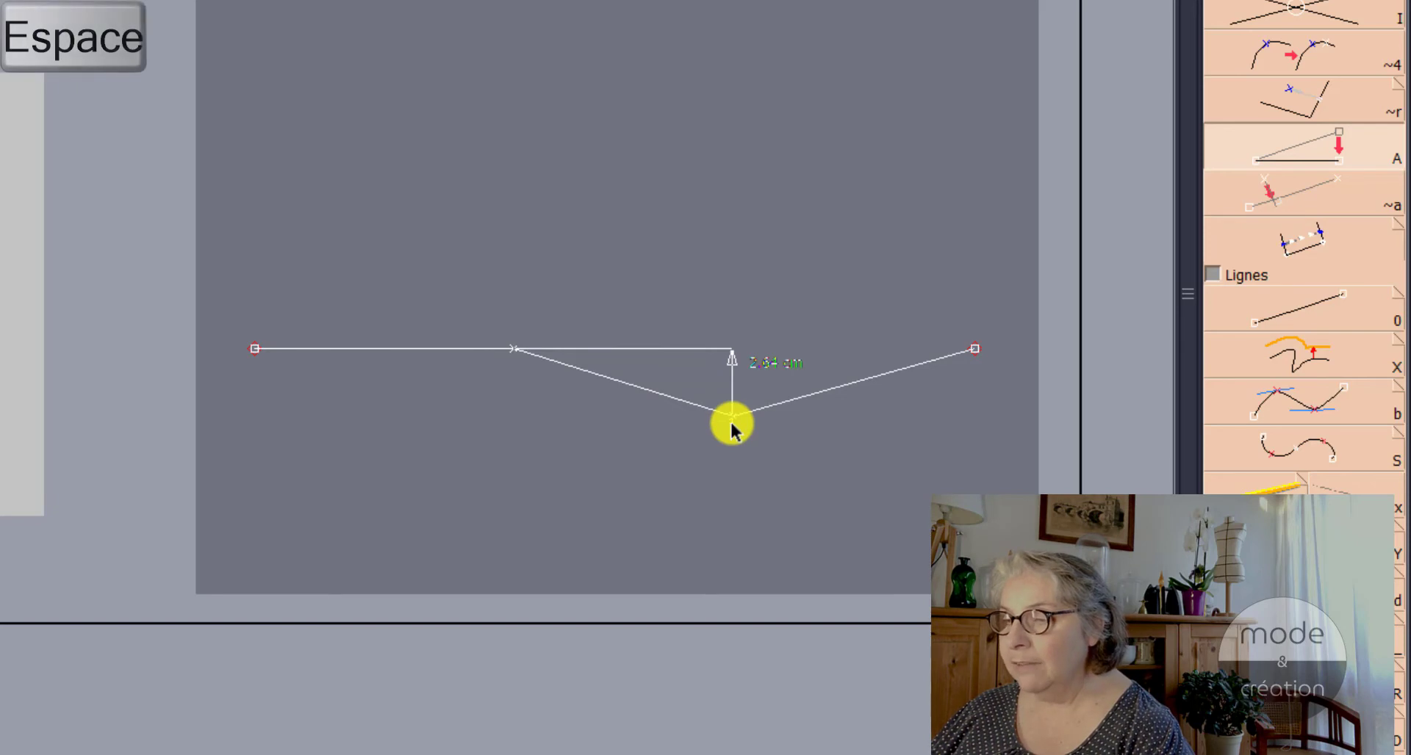
key(space)
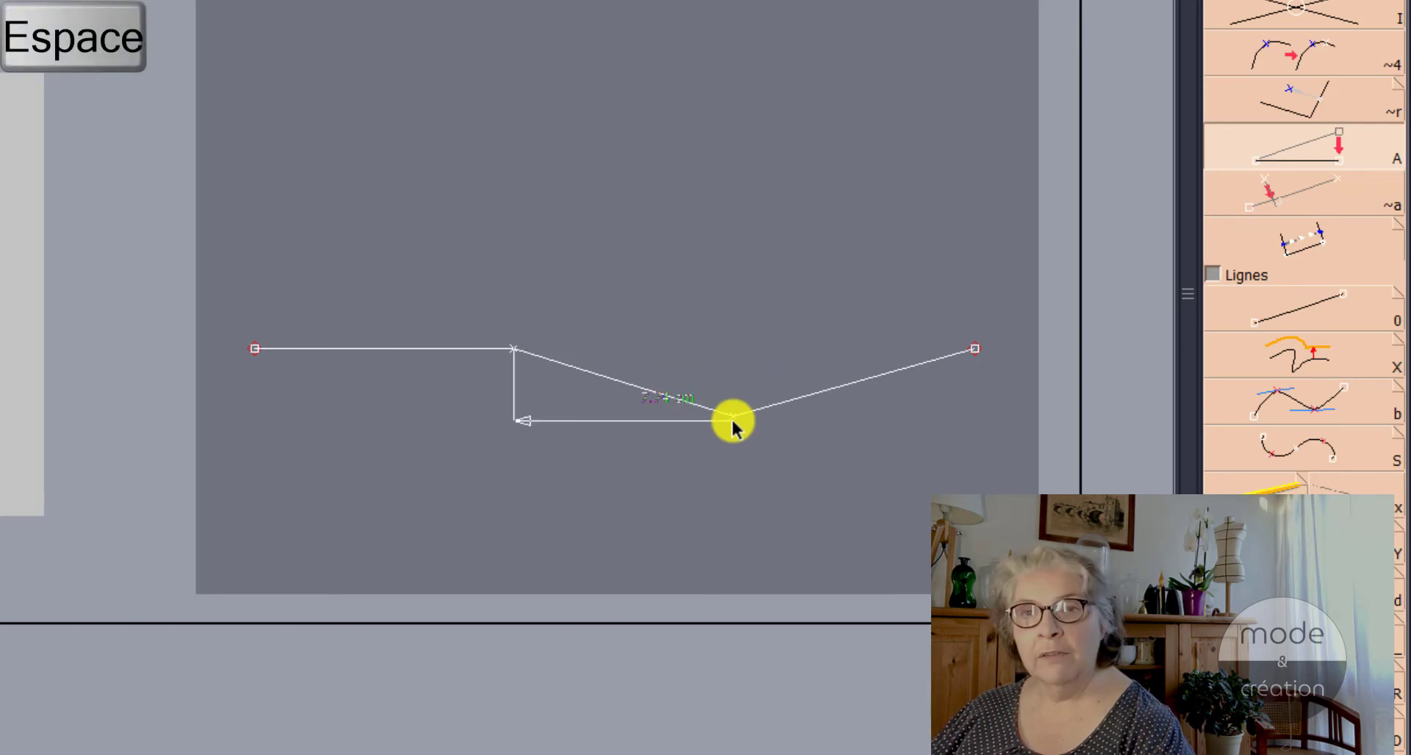
click(734, 416)
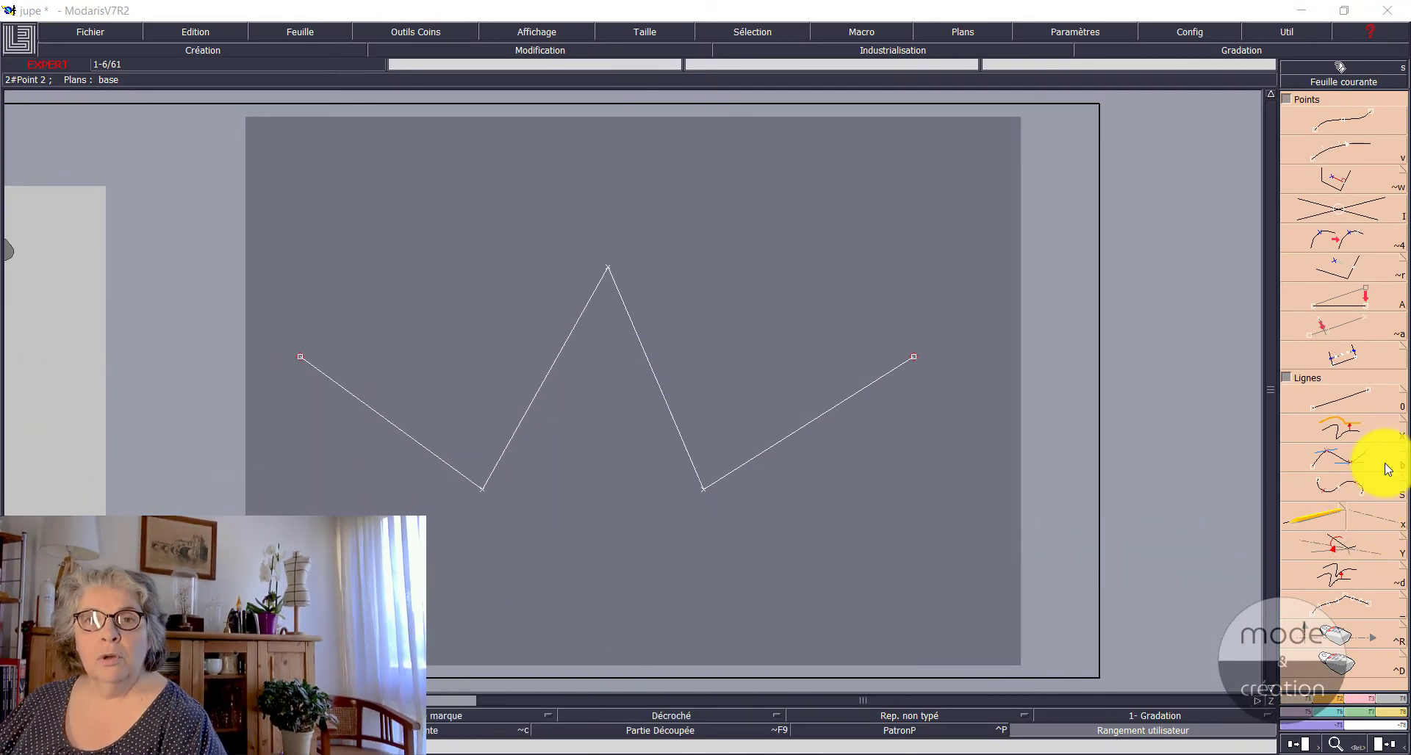
Step: Align the peak point of the zigzag line onto the straight line between the two lower points with Ali3Pts
click(1319, 324)
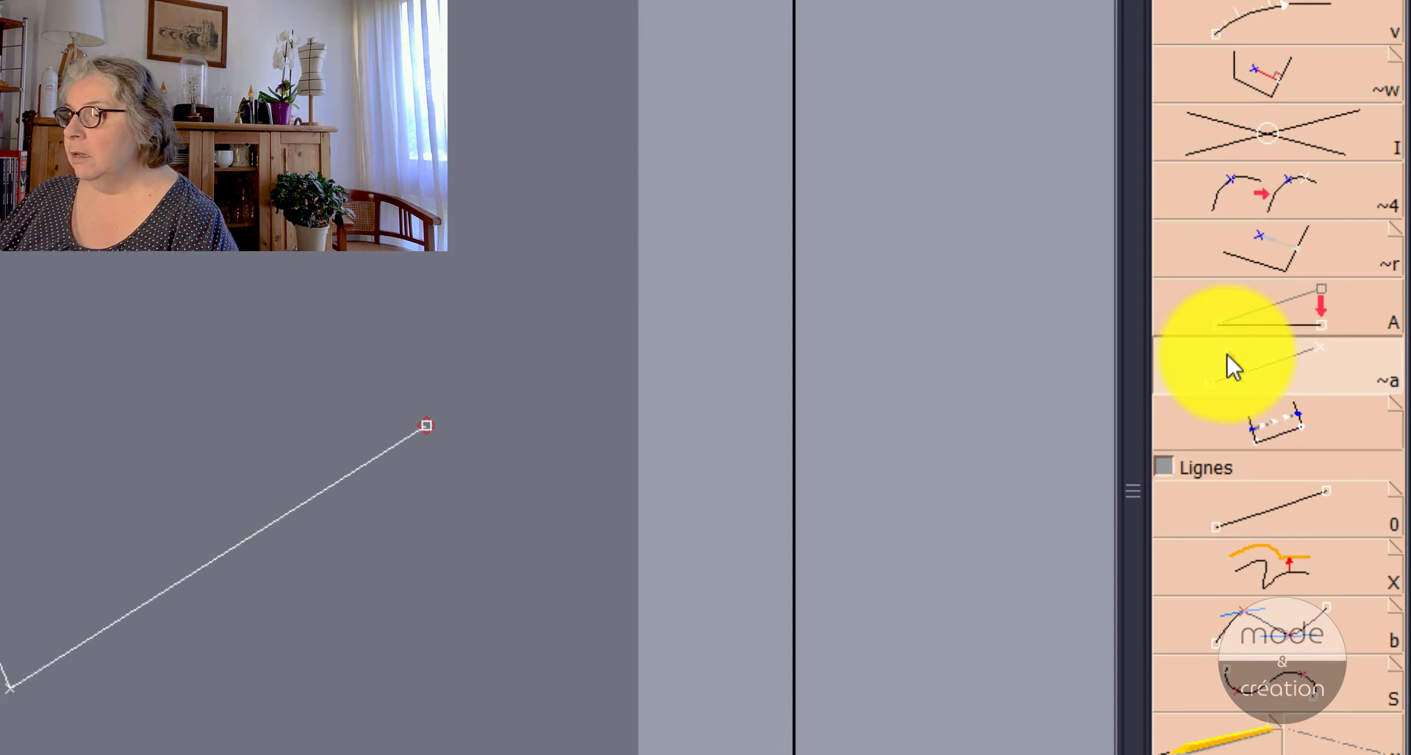
key(i)
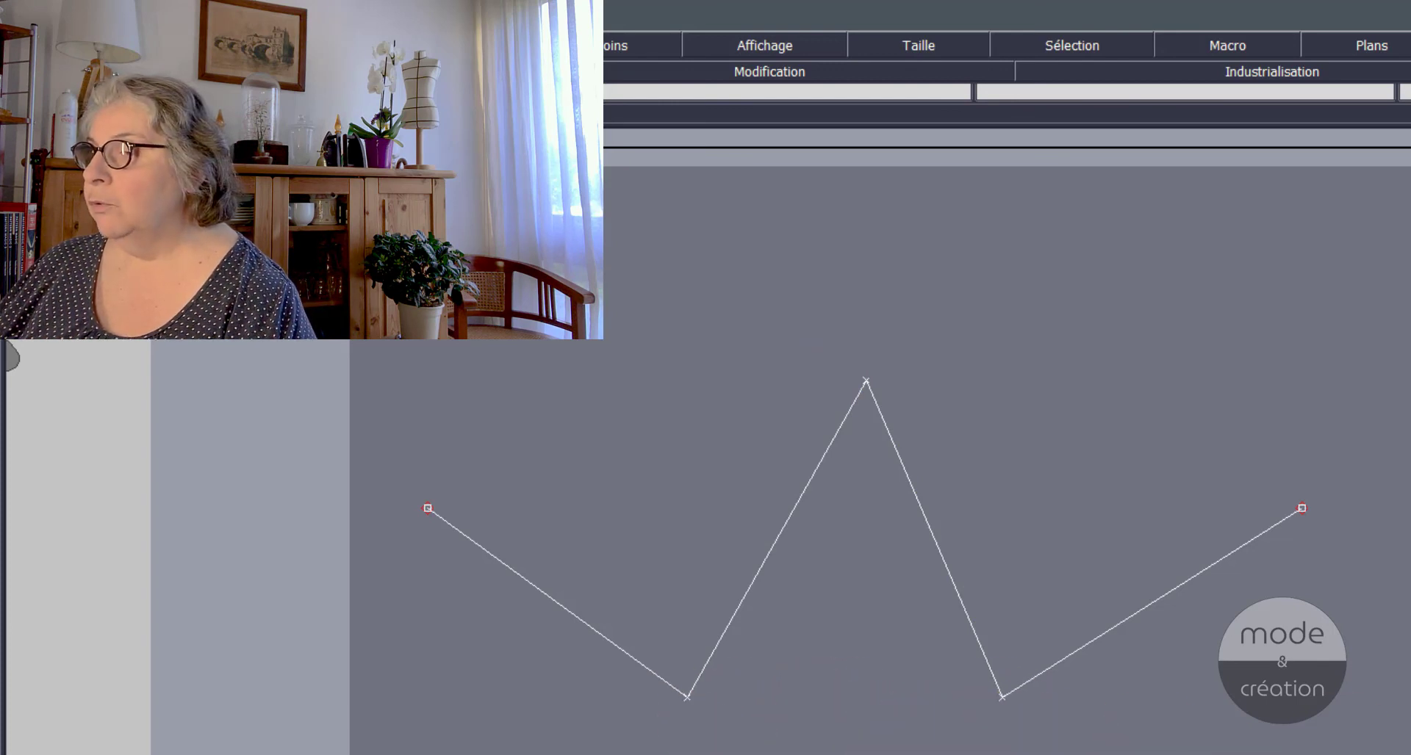
click(681, 695)
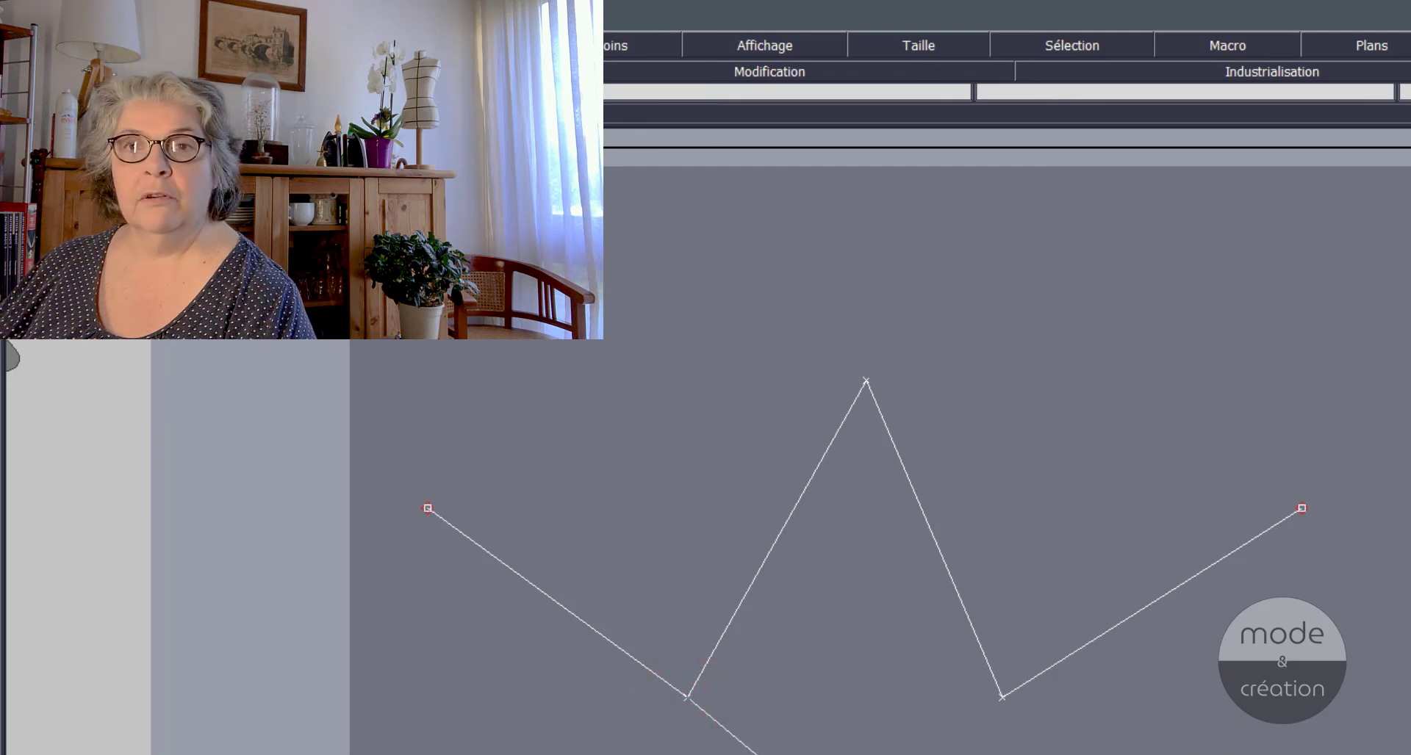
click(1002, 695)
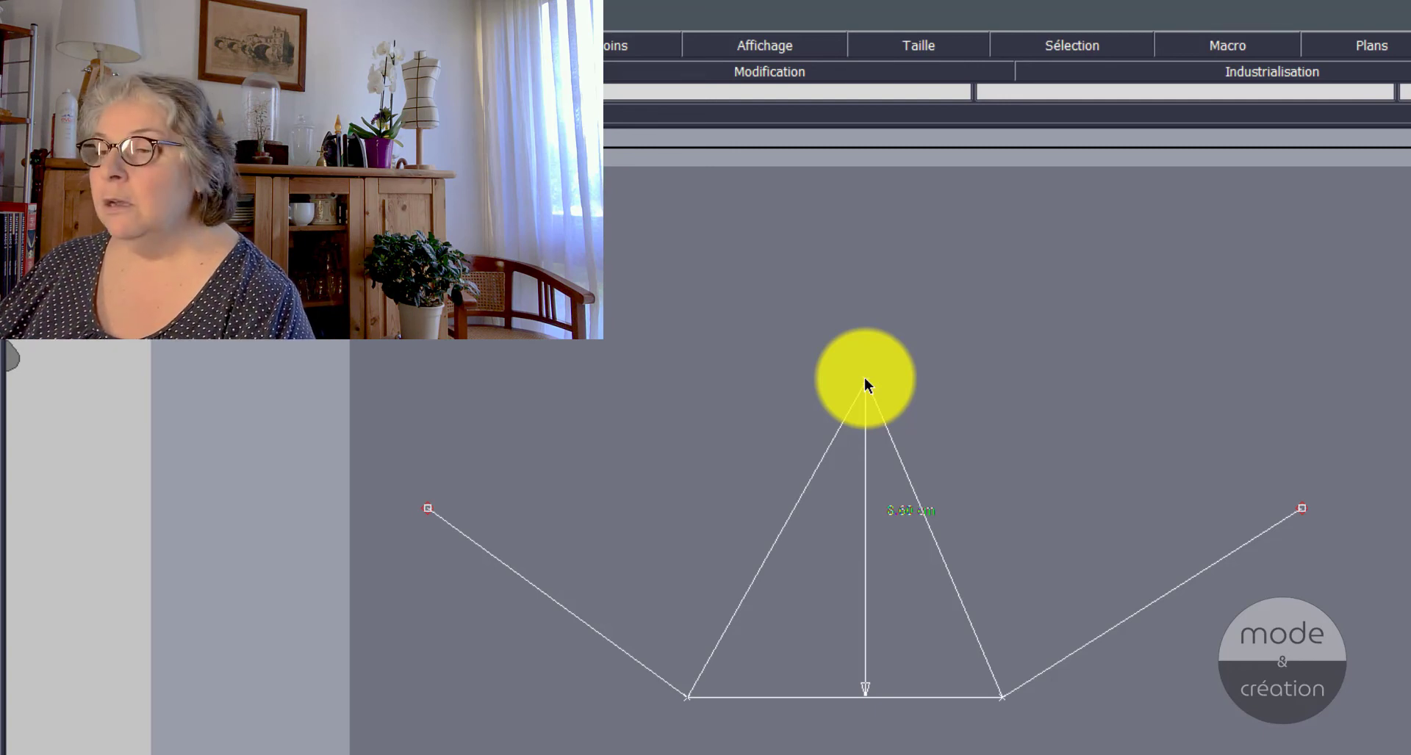
click(864, 378)
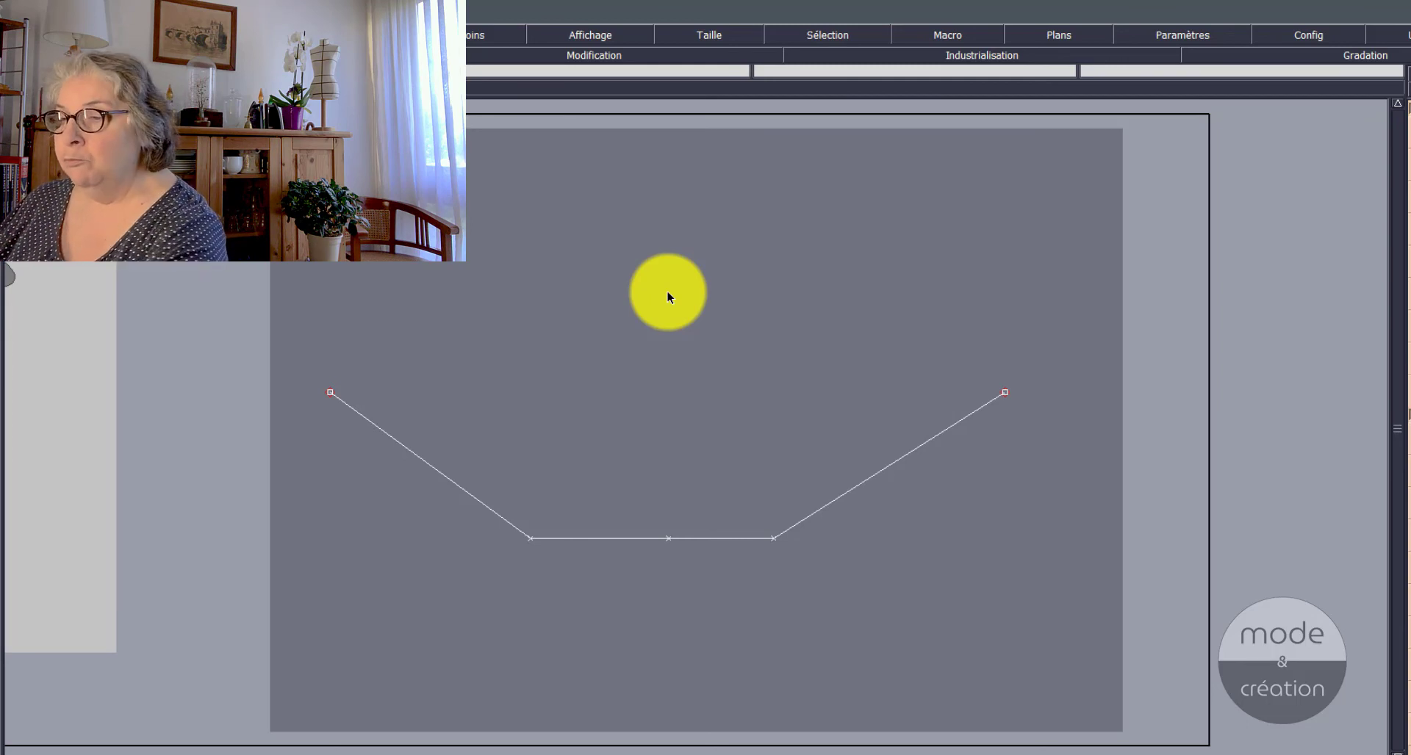
Step: Move both end points and the two right-hand inner points to make an irregular zigzag, with one inner point raised between its neighbours
click(1004, 392)
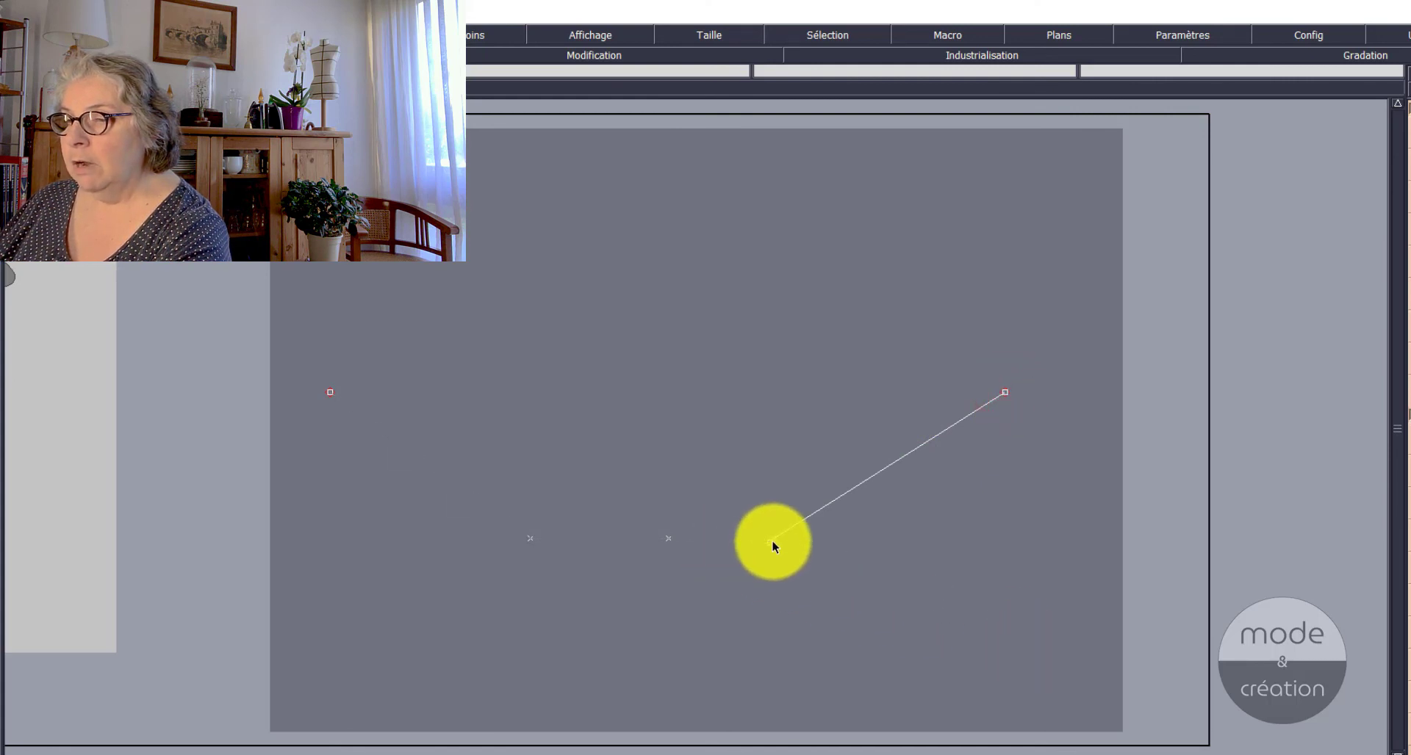
click(1064, 668)
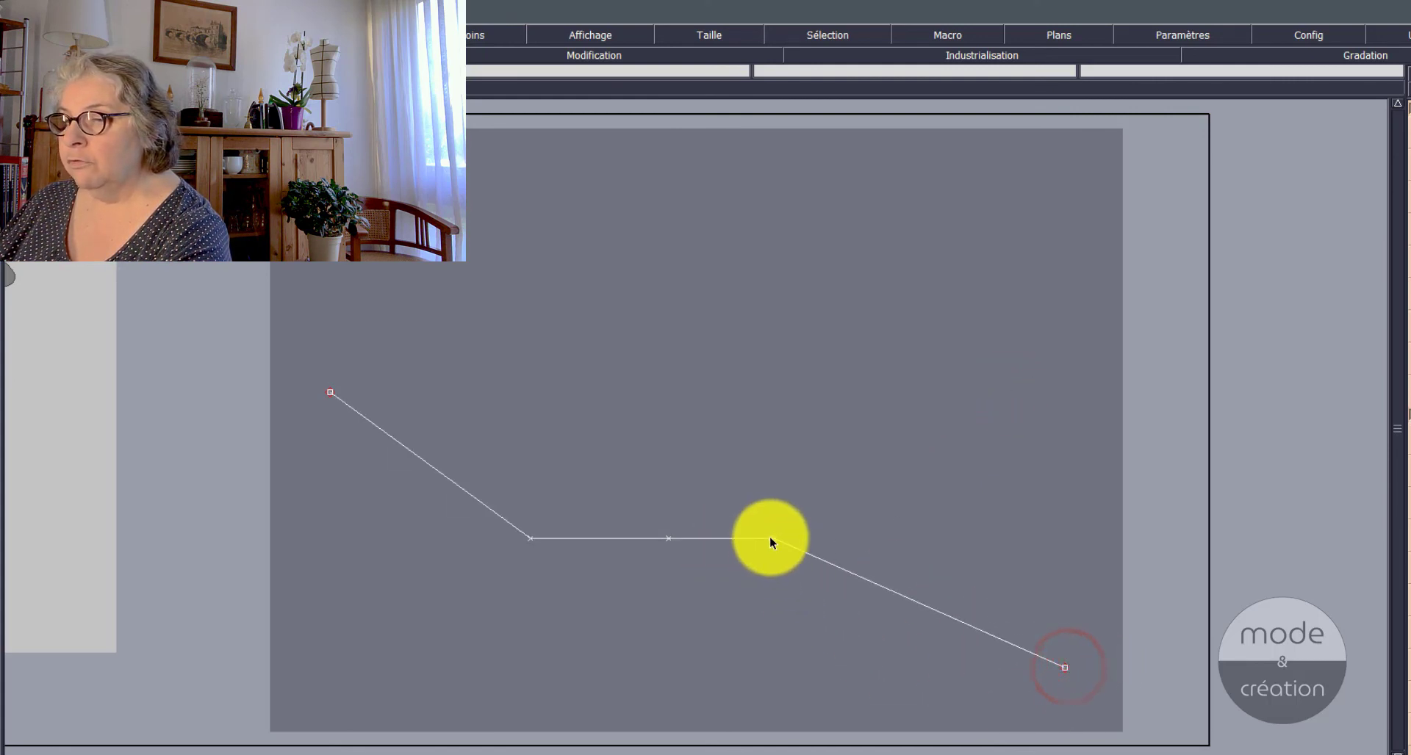
click(771, 539)
click(797, 603)
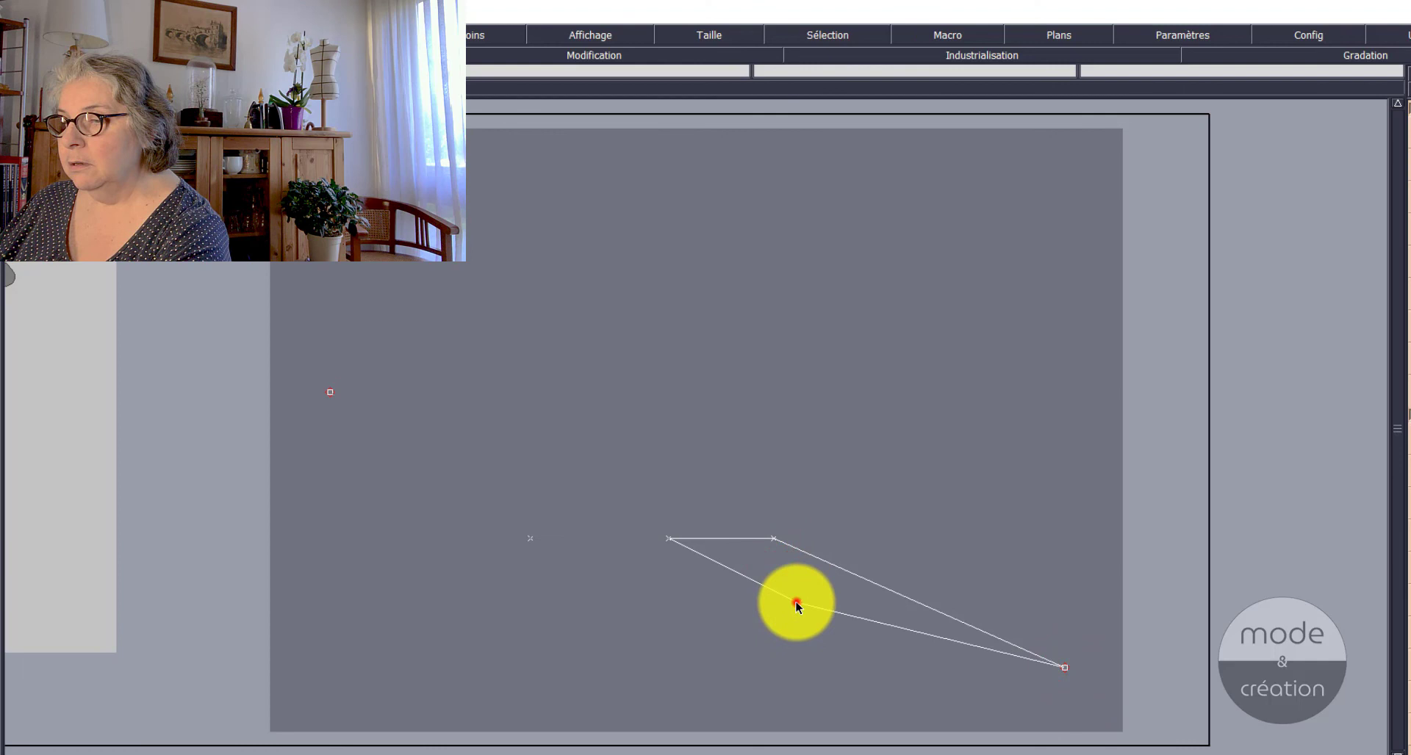
click(667, 537)
click(695, 440)
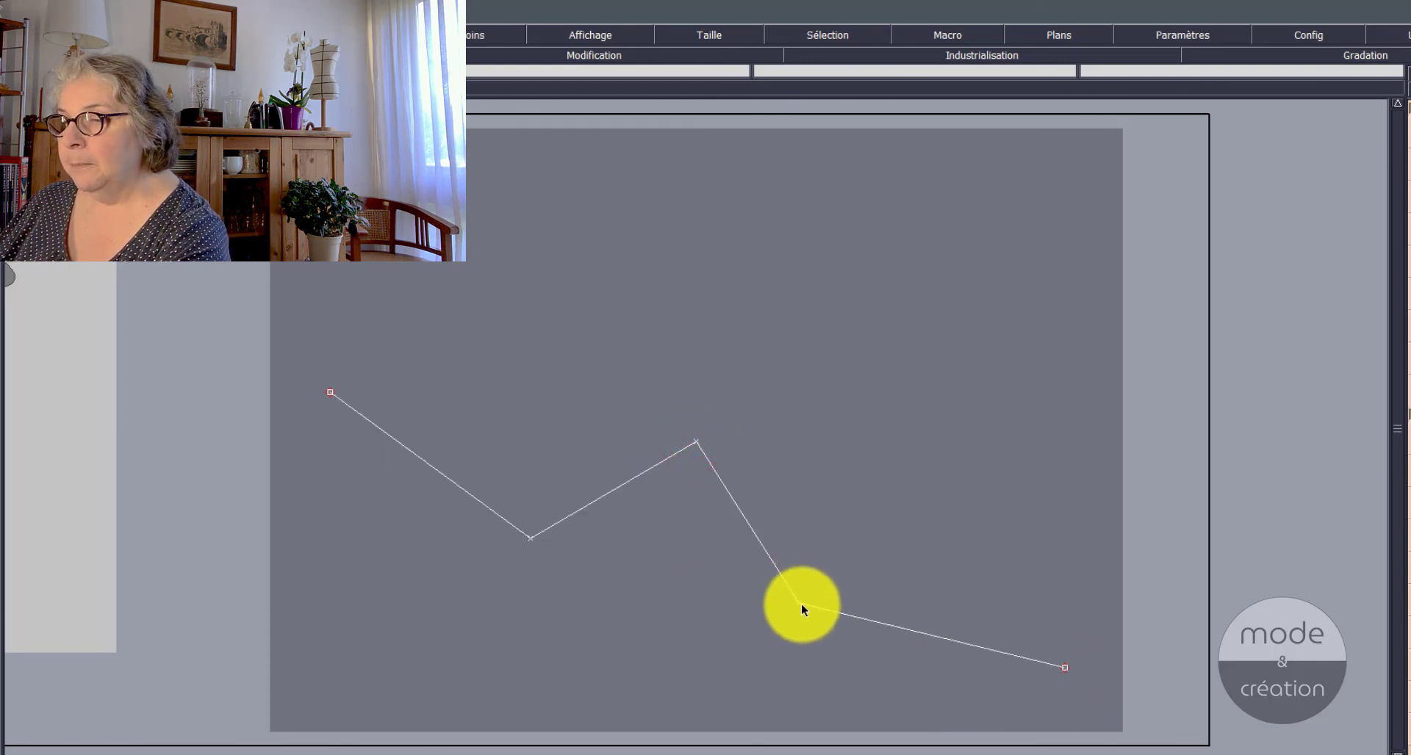
click(801, 605)
click(765, 608)
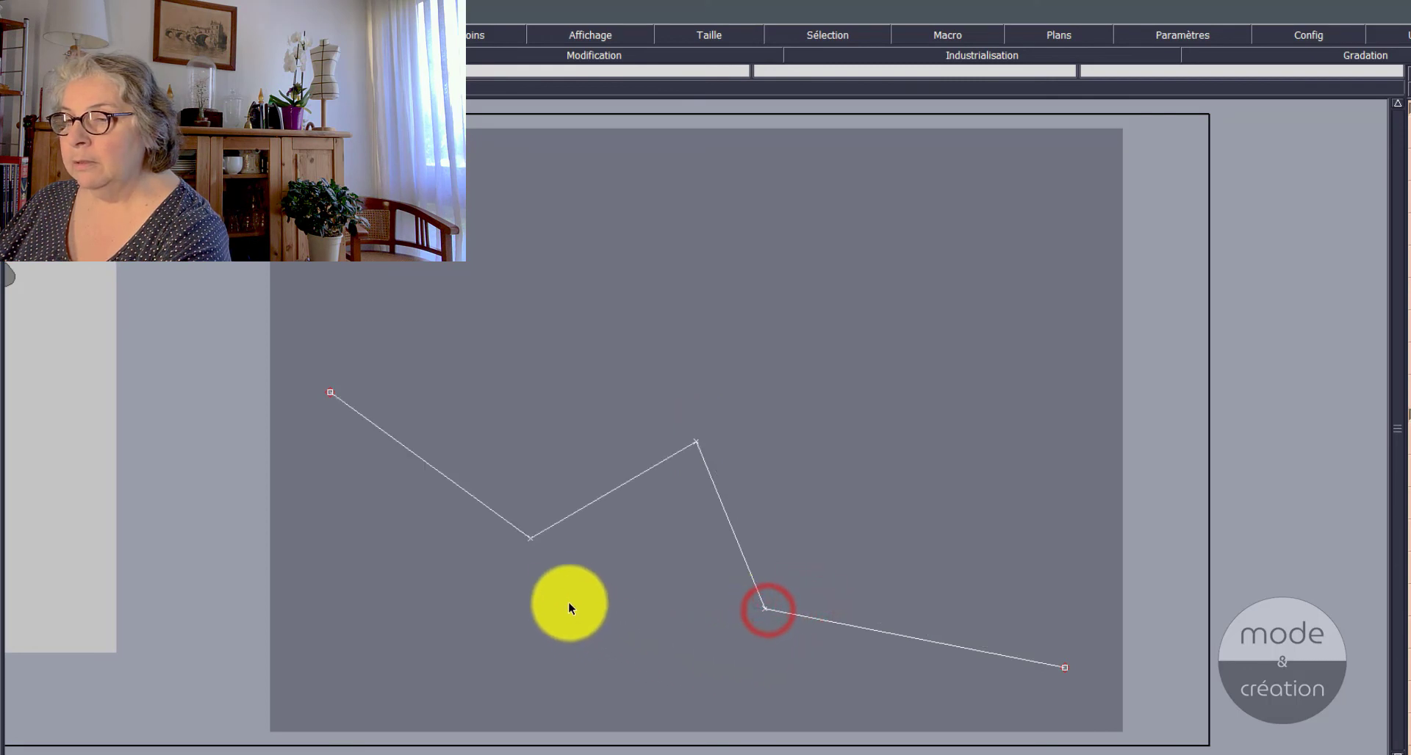
click(332, 390)
click(305, 424)
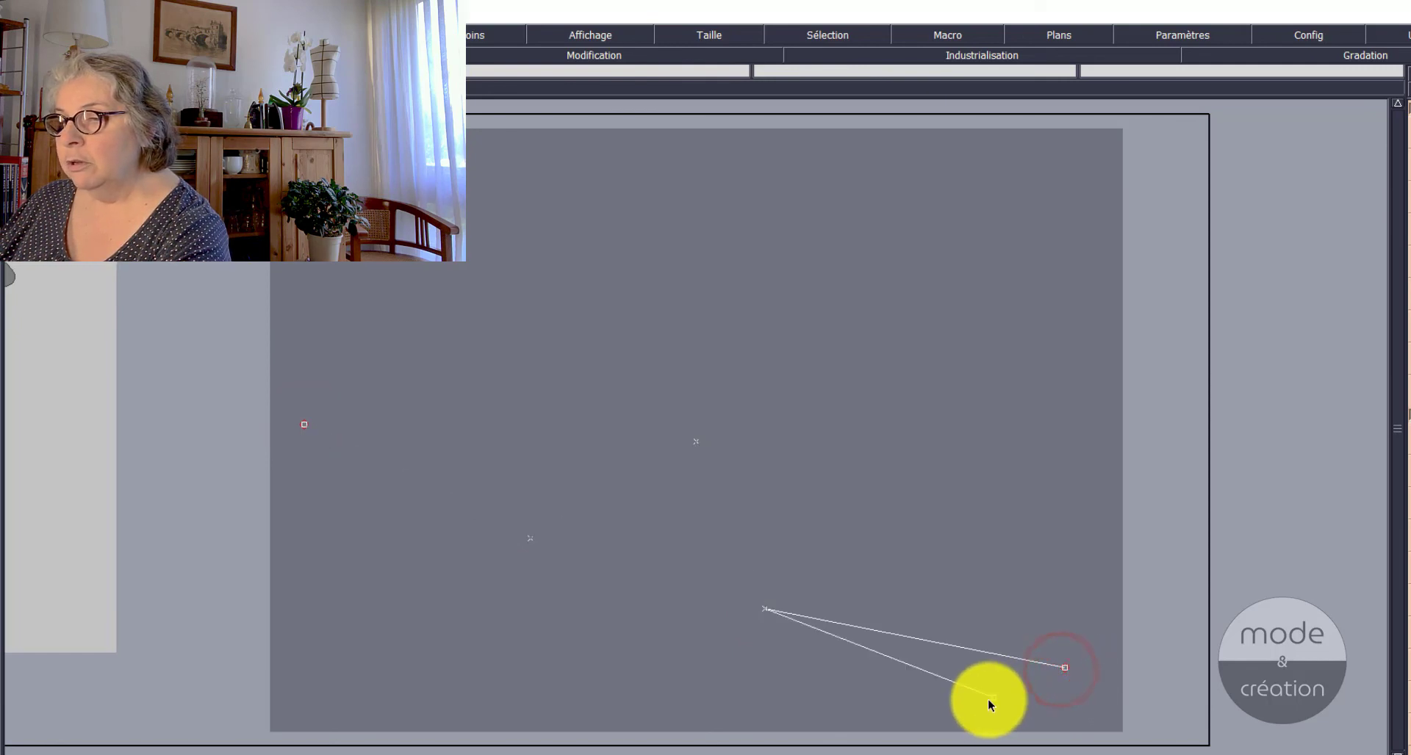
click(995, 697)
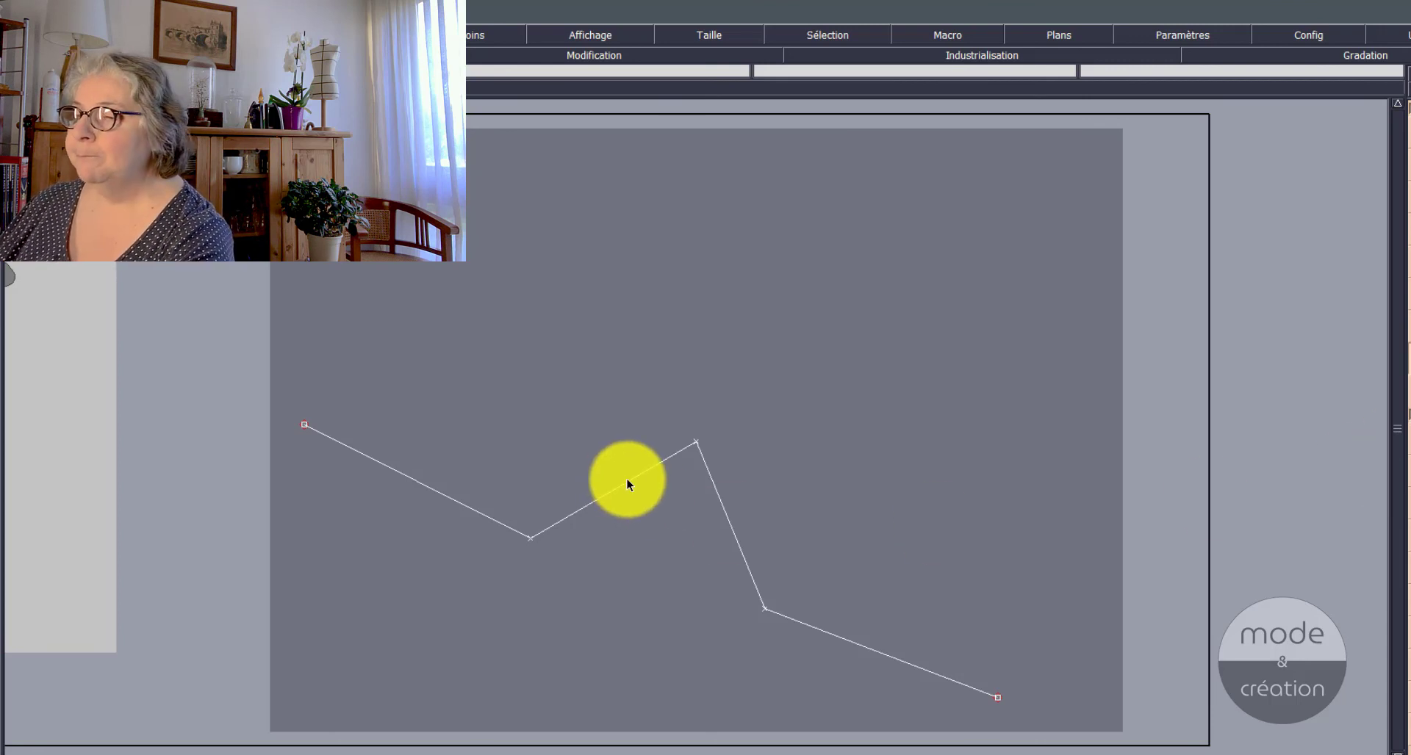
Step: Align the raised inner point onto the oblique line between its two neighbouring points with Ali3Pts
click(528, 539)
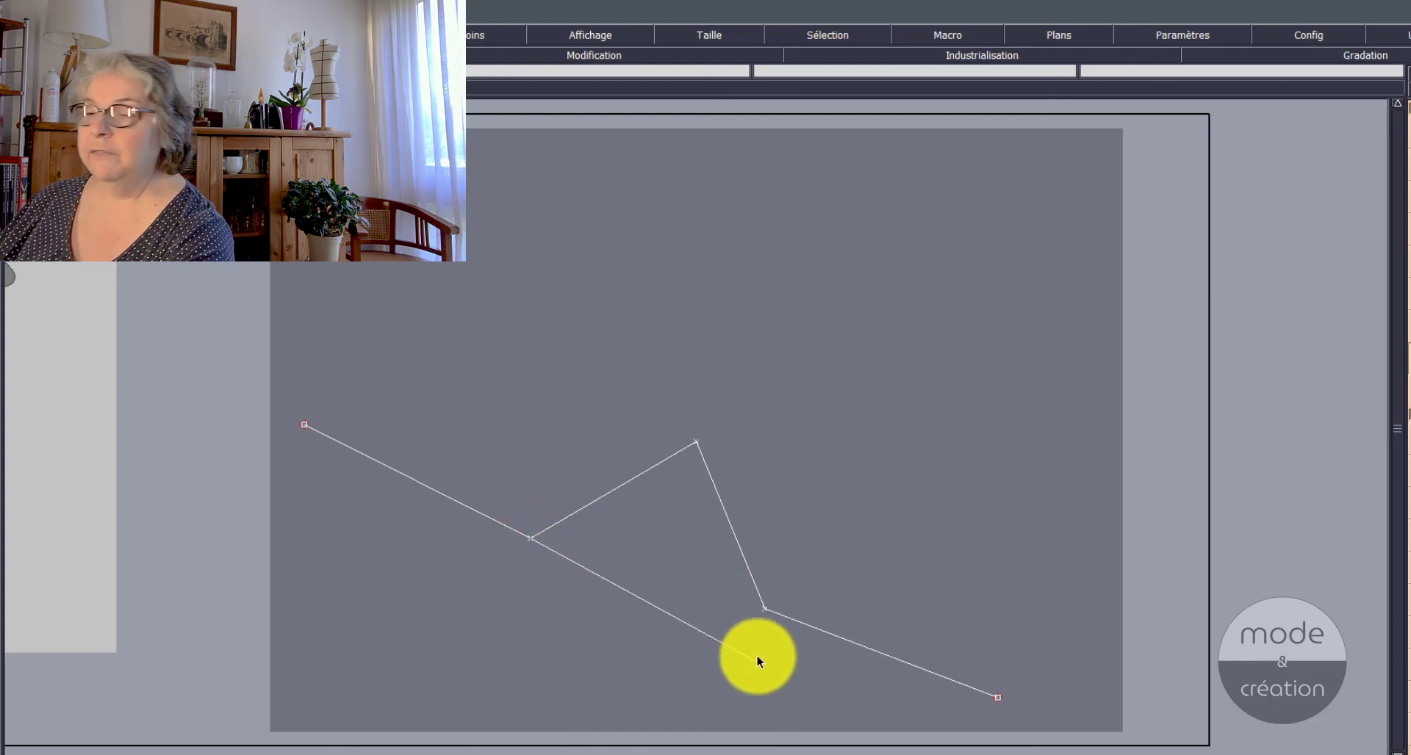
click(763, 610)
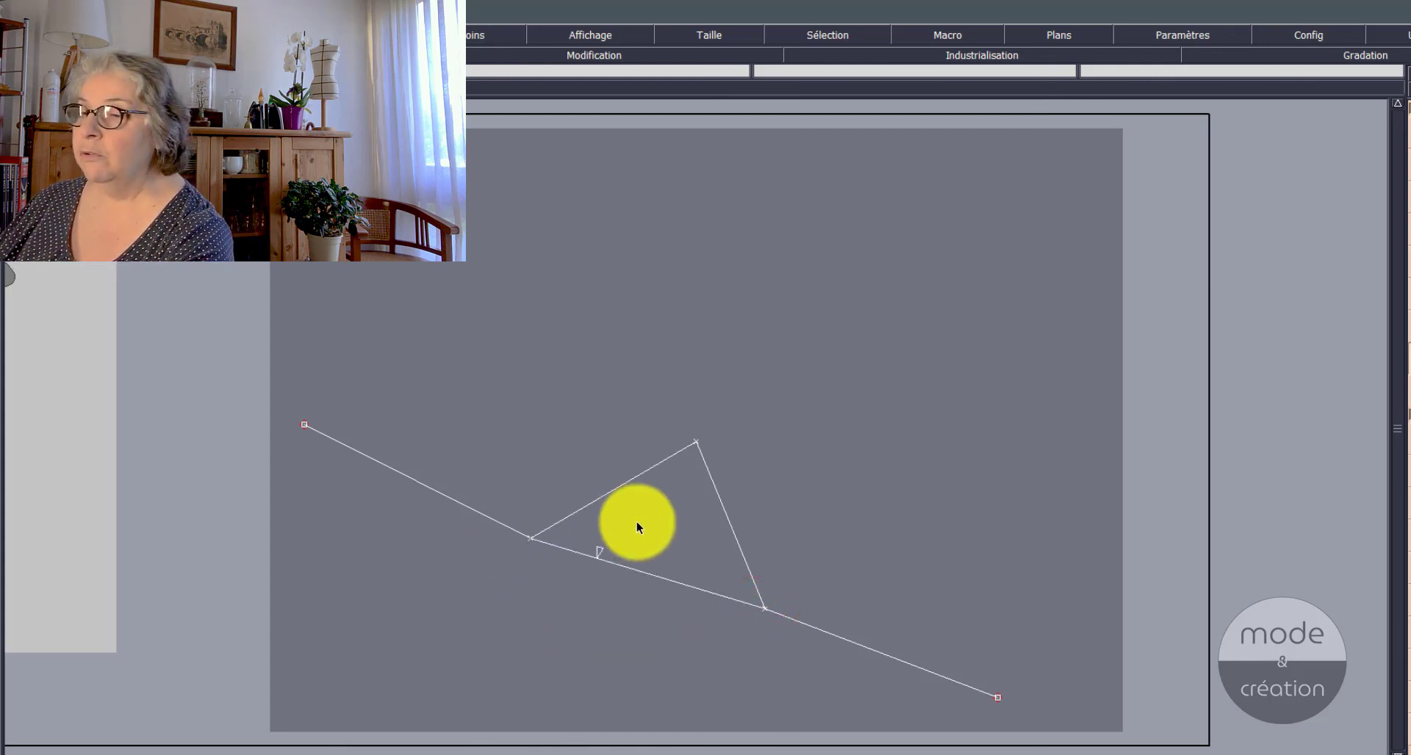
click(695, 442)
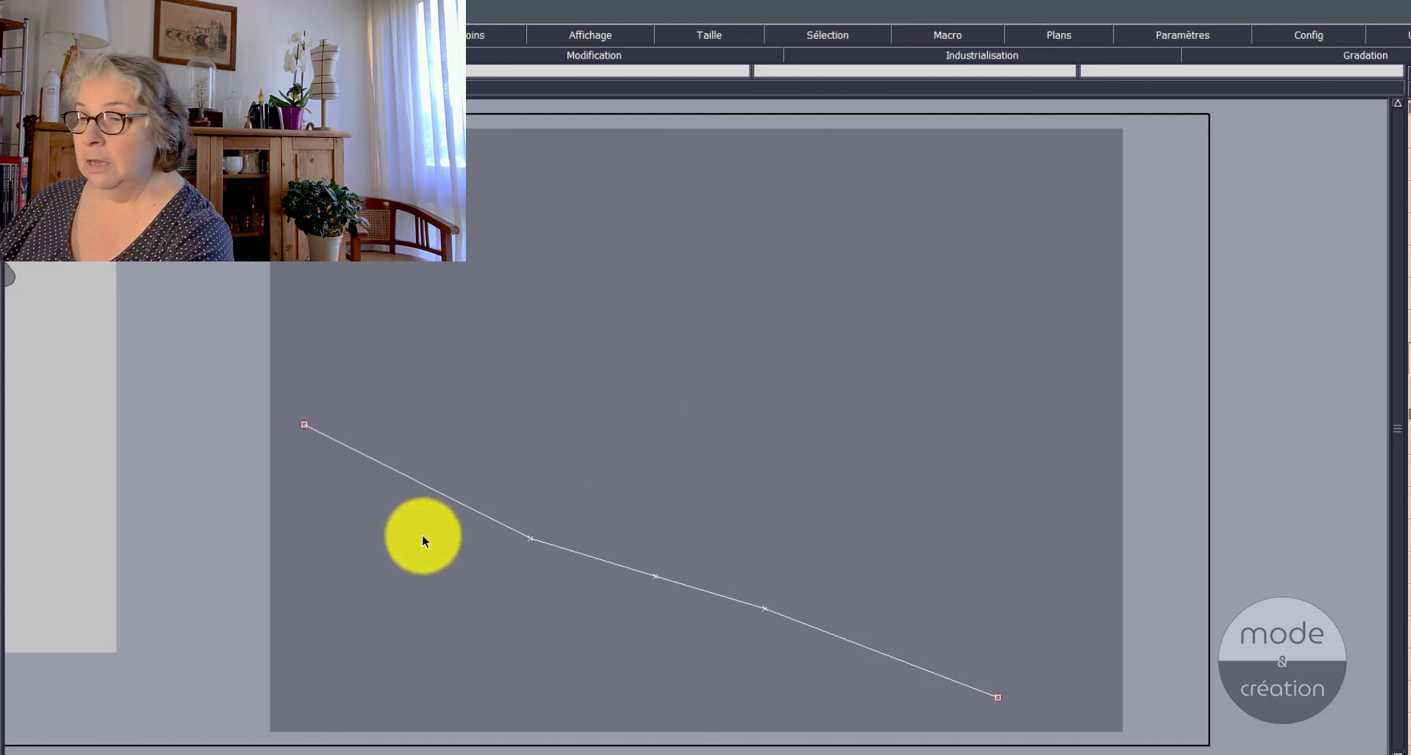